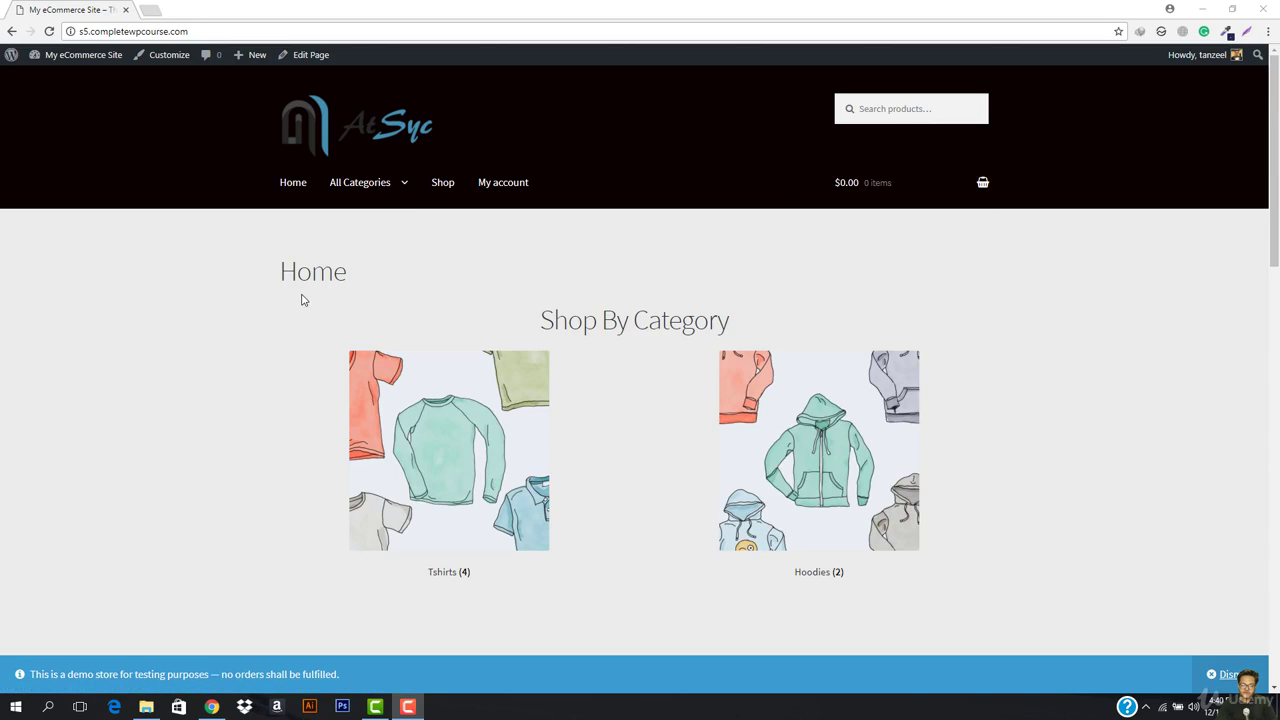
# - Open a new Chrome incognito window, then minimise all windows to show the desktop
pyautogui.scroll(-15, 186, 358)
pyautogui.scroll(-1, 186, 358)
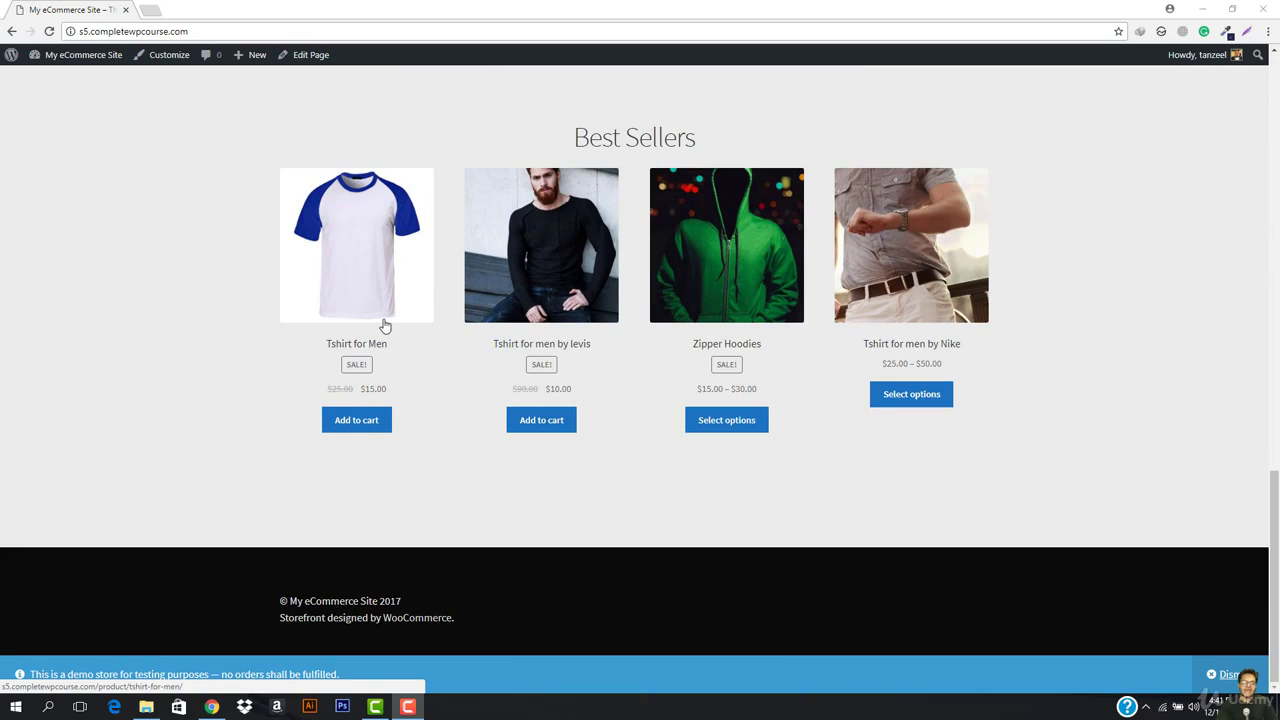
pyautogui.scroll(15, 385, 325)
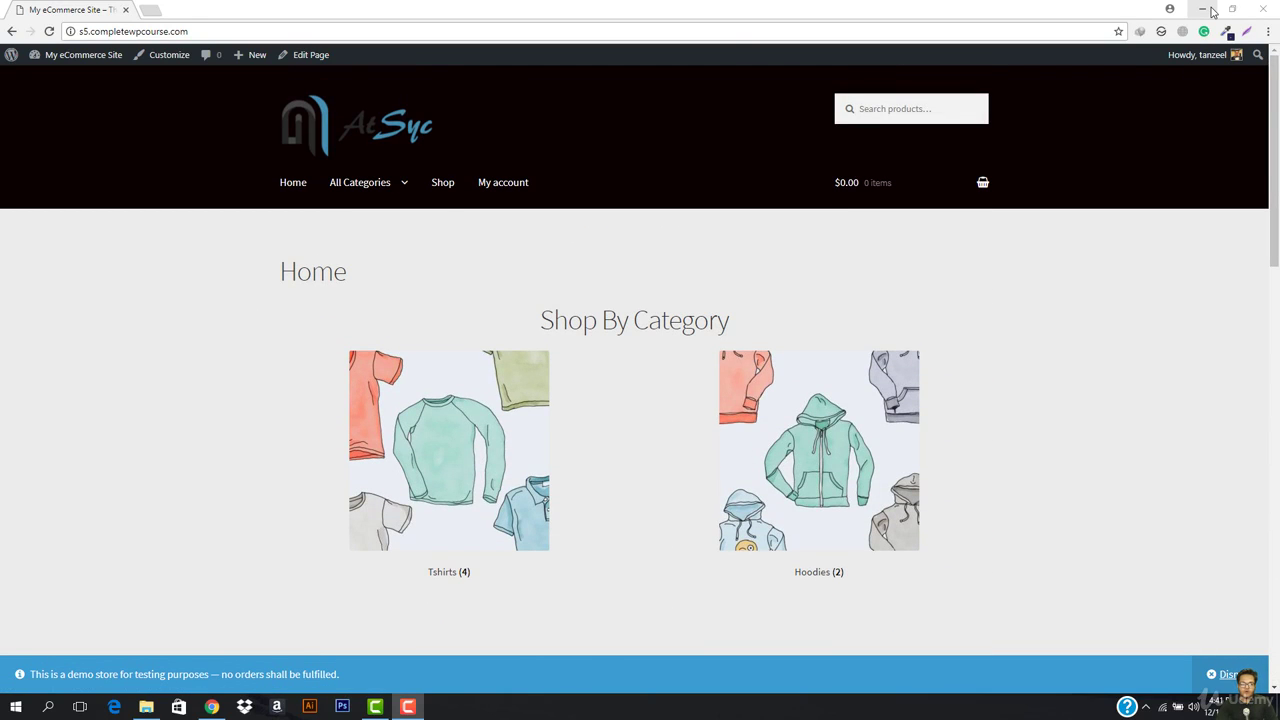
pyautogui.click(1268, 32)
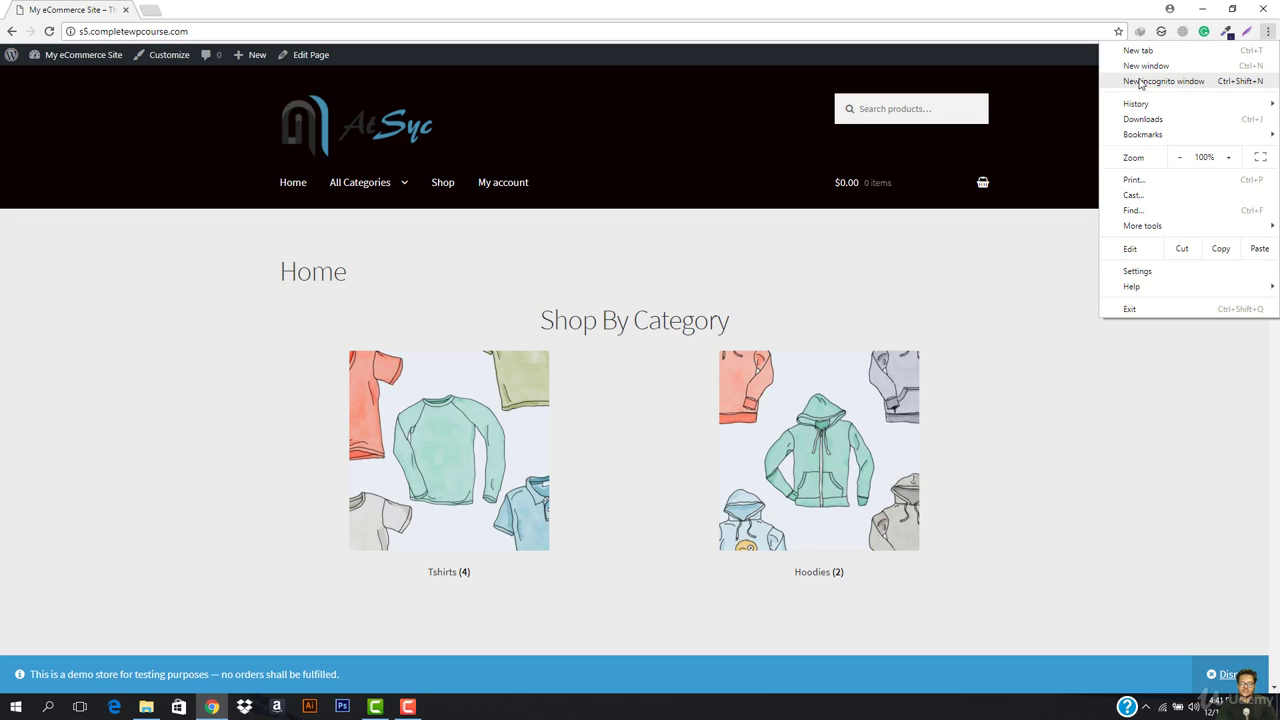
pyautogui.click(77, 303)
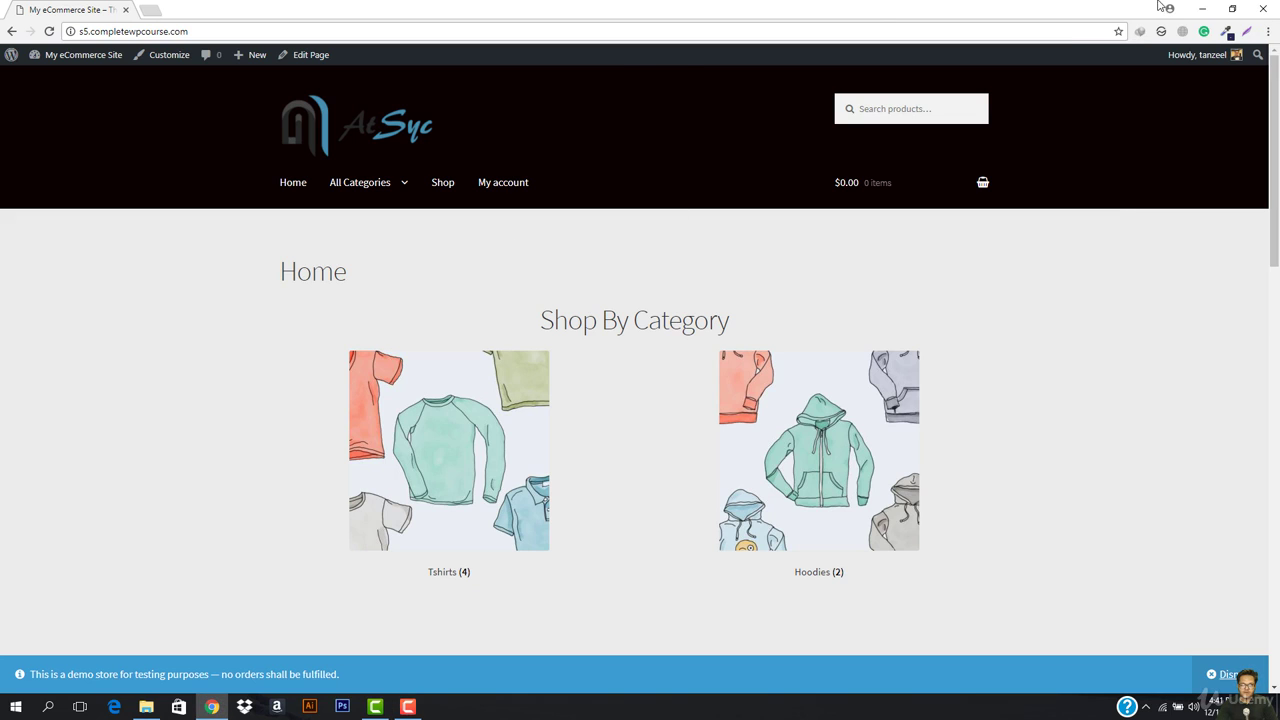
pyautogui.click(1268, 32)
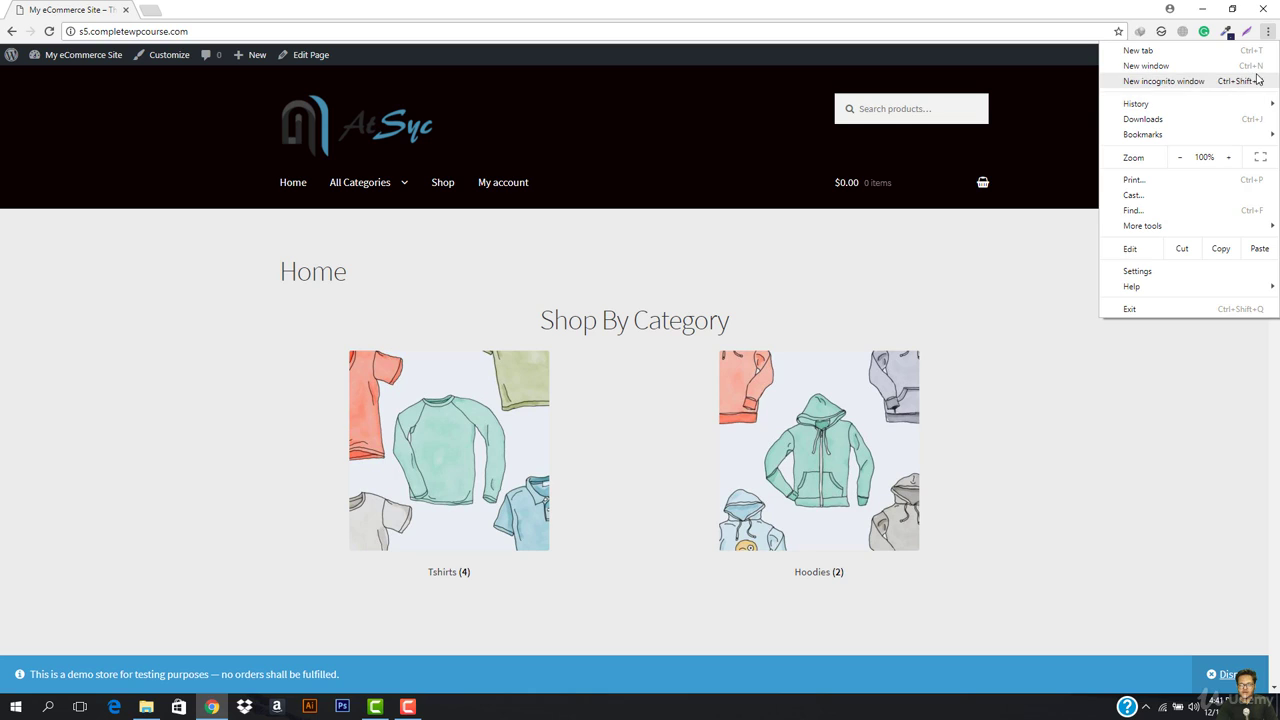
pyautogui.click(1188, 82)
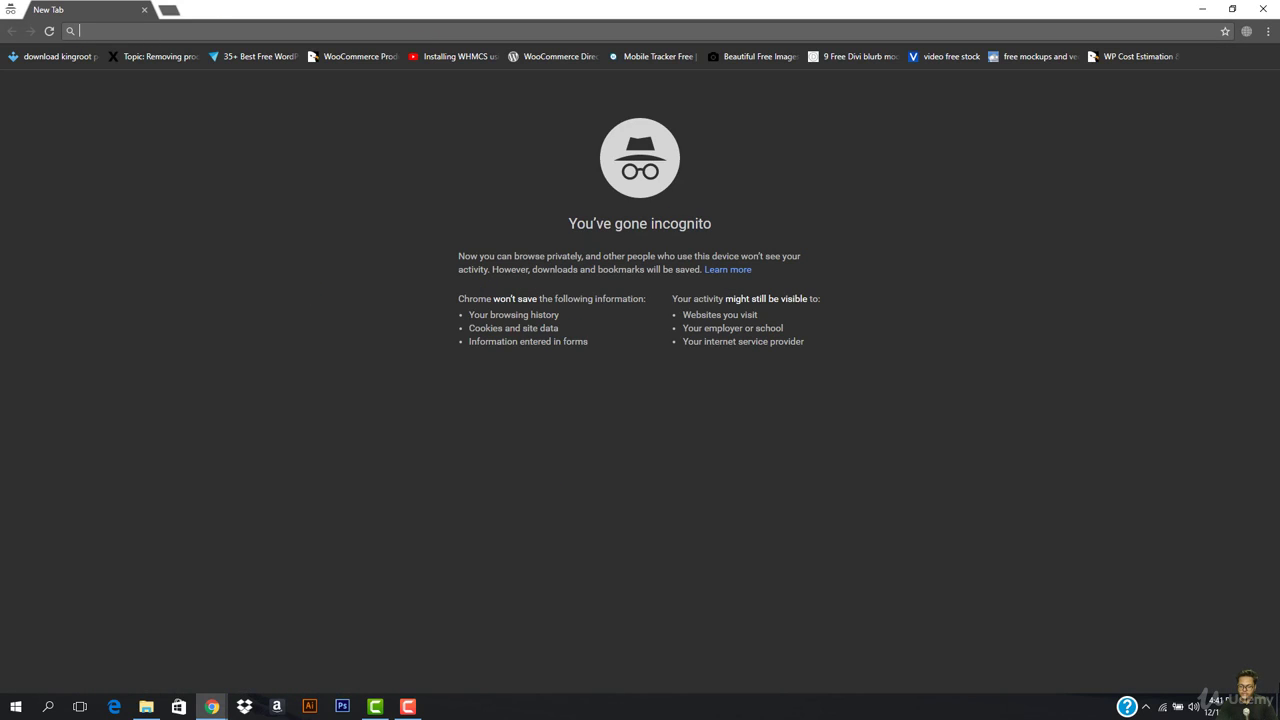
pyautogui.press('super+d')
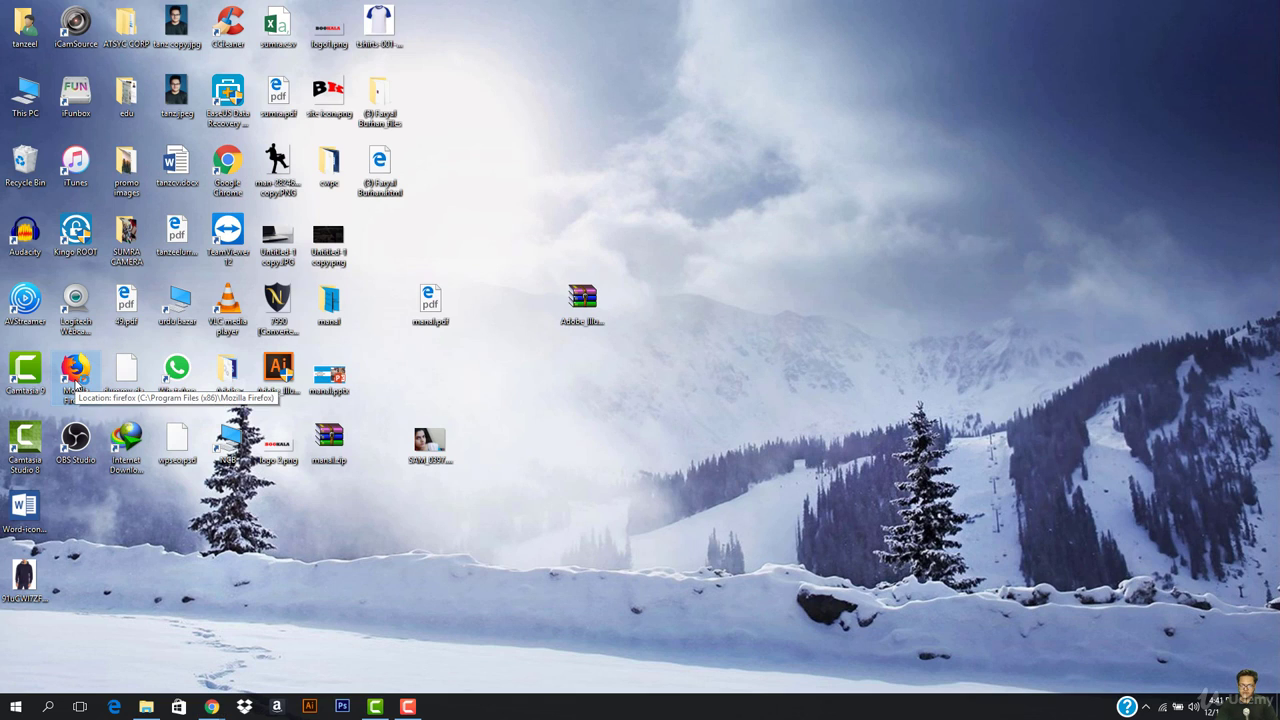
pyautogui.doubleClick(77, 374)
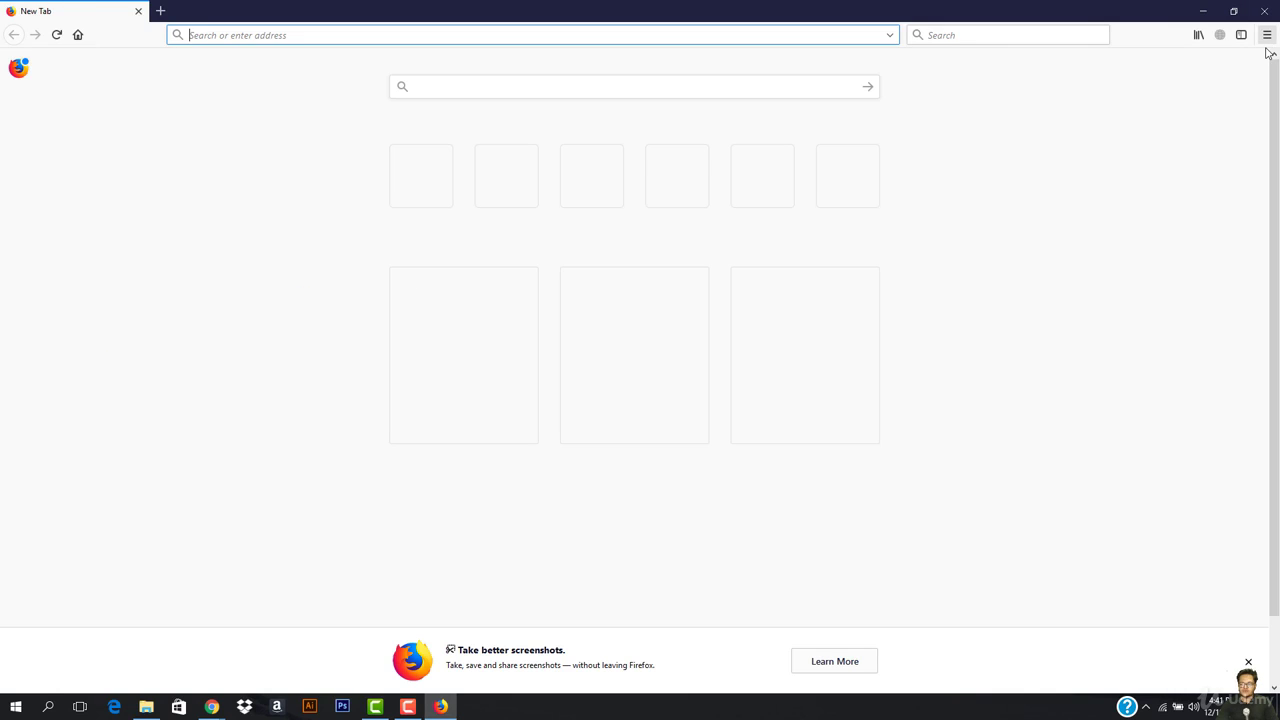
pyautogui.click(1267, 35)
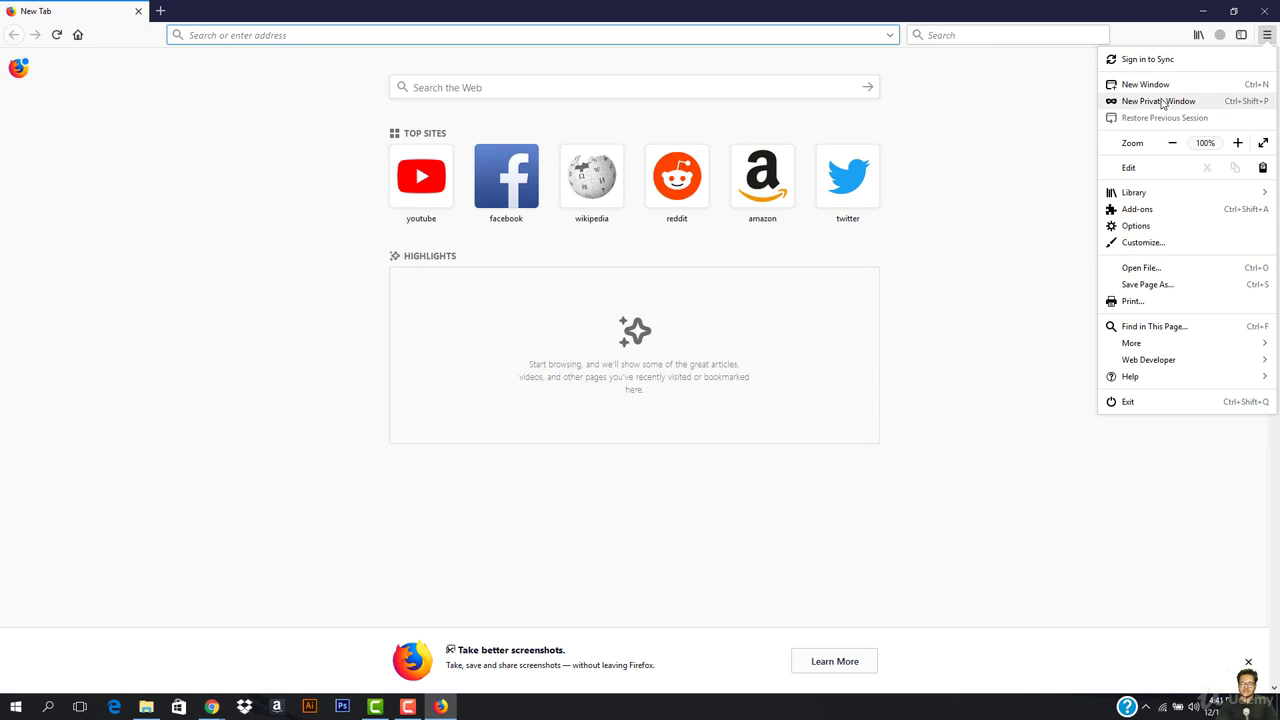
pyautogui.click(1256, 102)
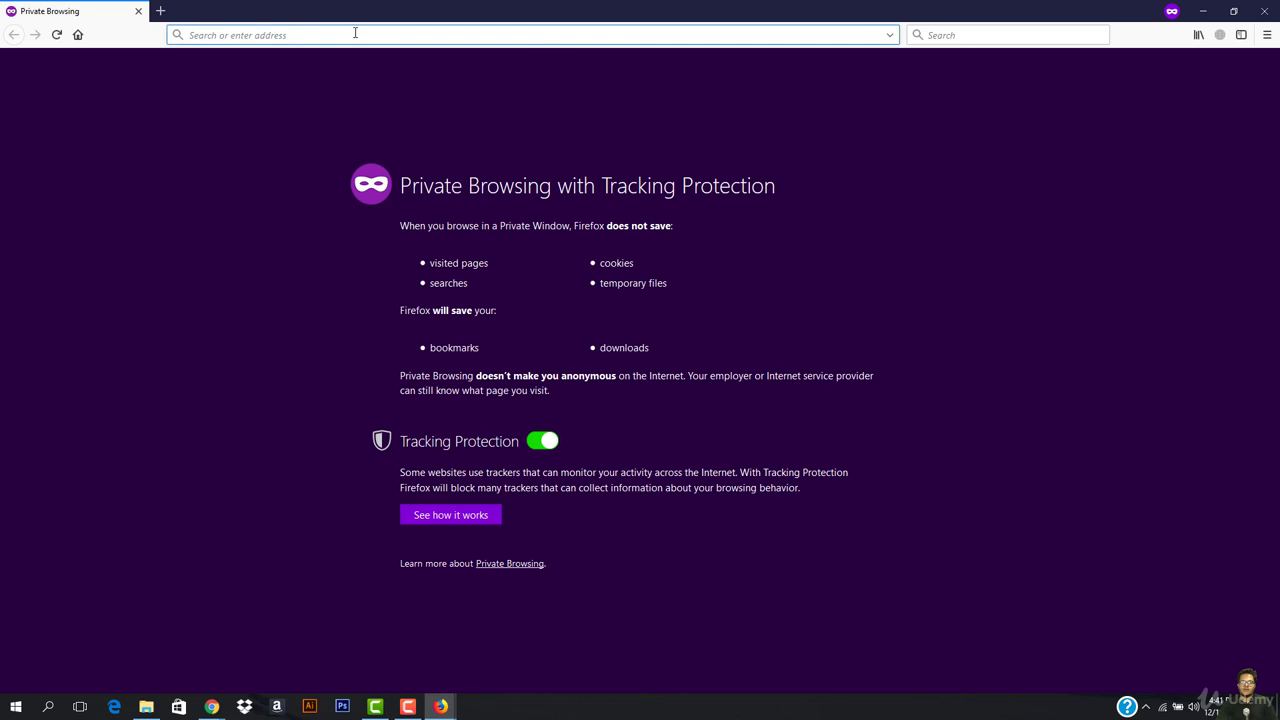
pyautogui.hotkey('alt', 'F4')
pyautogui.hotkey('alt', 'F4')
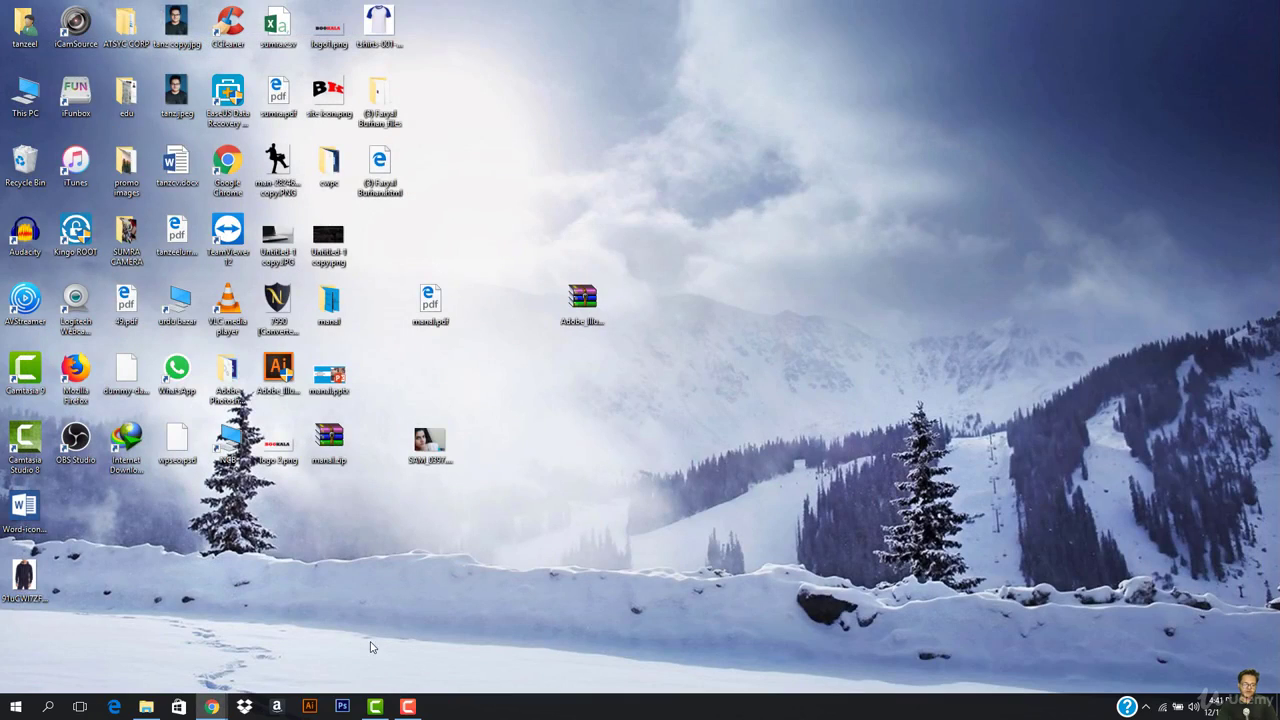
# - Bring the incognito window back and load s5.completewpcourse.com
pyautogui.moveTo(212, 706)
pyautogui.click(261, 656)
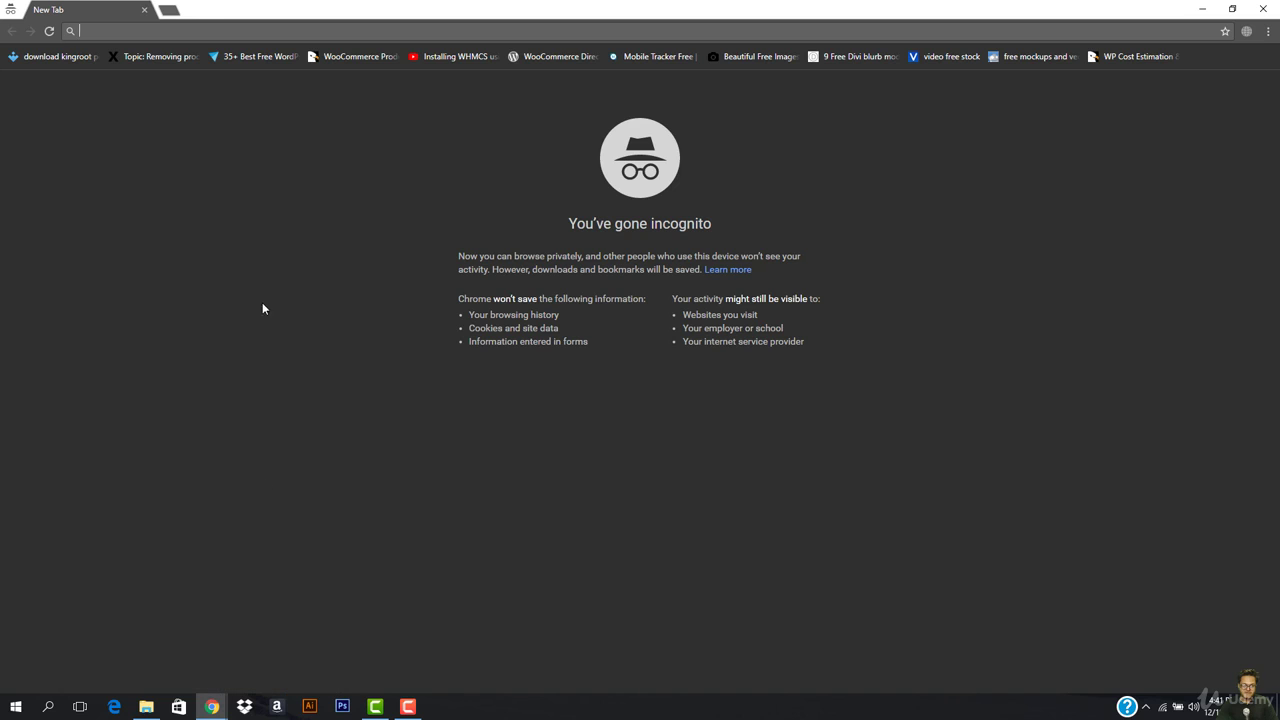
pyautogui.write('s5.completewpcourse.com')
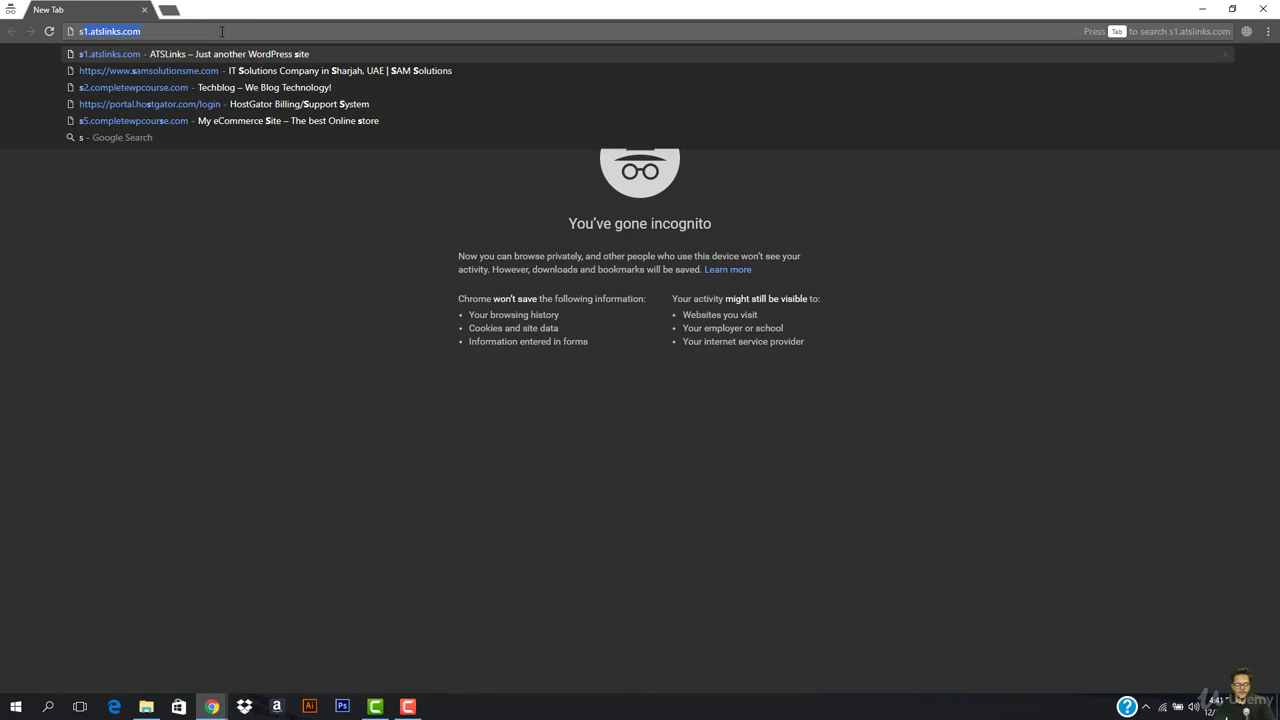
pyautogui.press('Return')
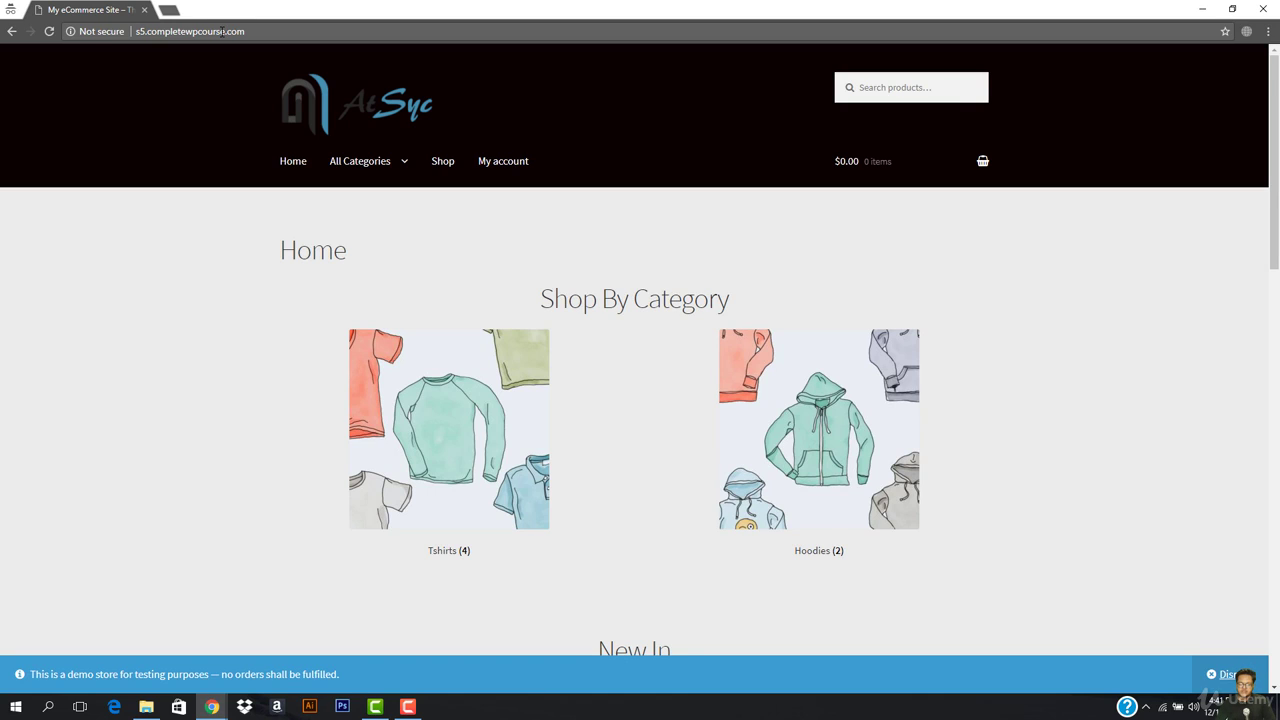
# - Open the Tshirt for men by Nike product from the New In section
pyautogui.scroll(-5, 491, 371)
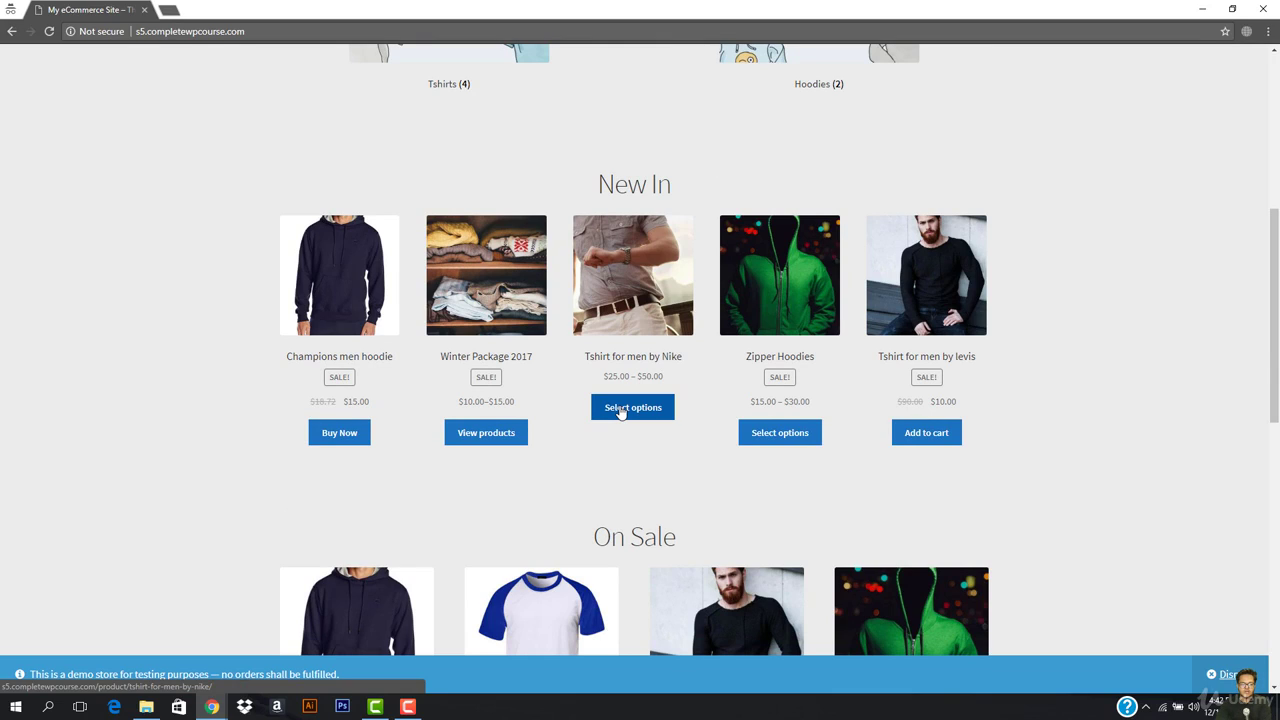
pyautogui.click(632, 412)
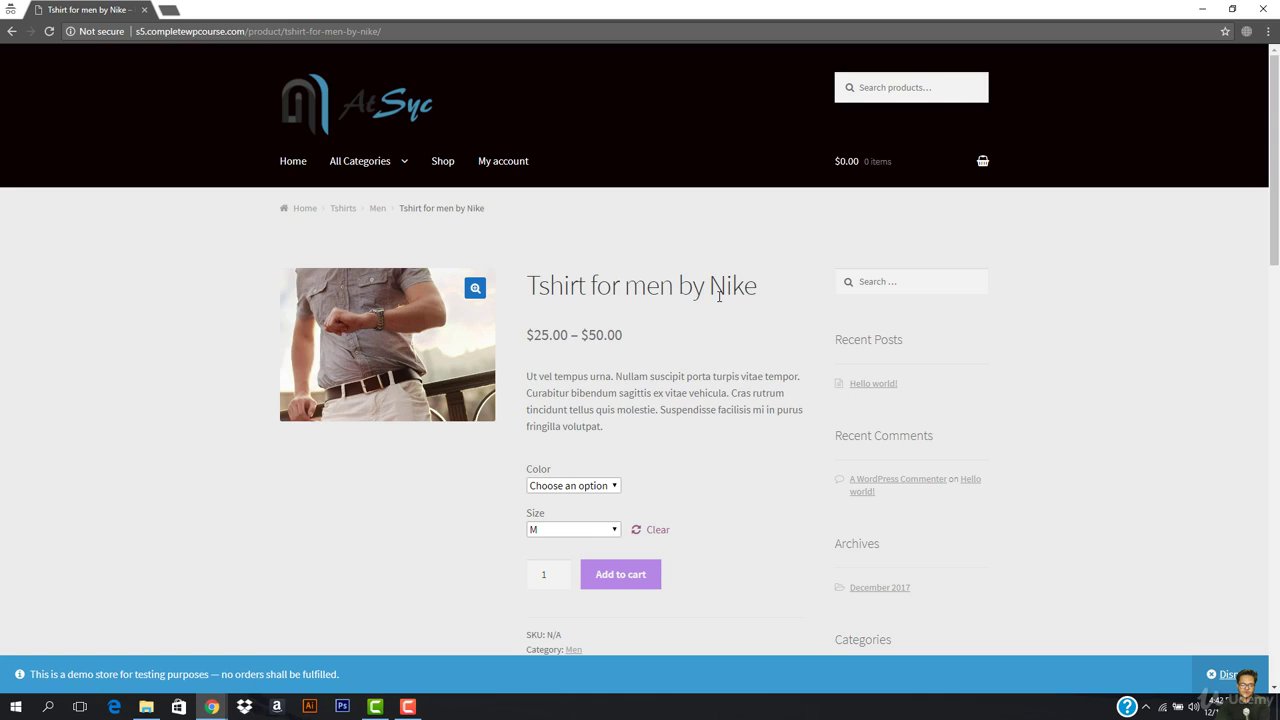
# - Add the Tshirt for men by Nike in Blue, size XL, to the cart at $50.00
pyautogui.click(595, 487)
pyautogui.click(573, 529)
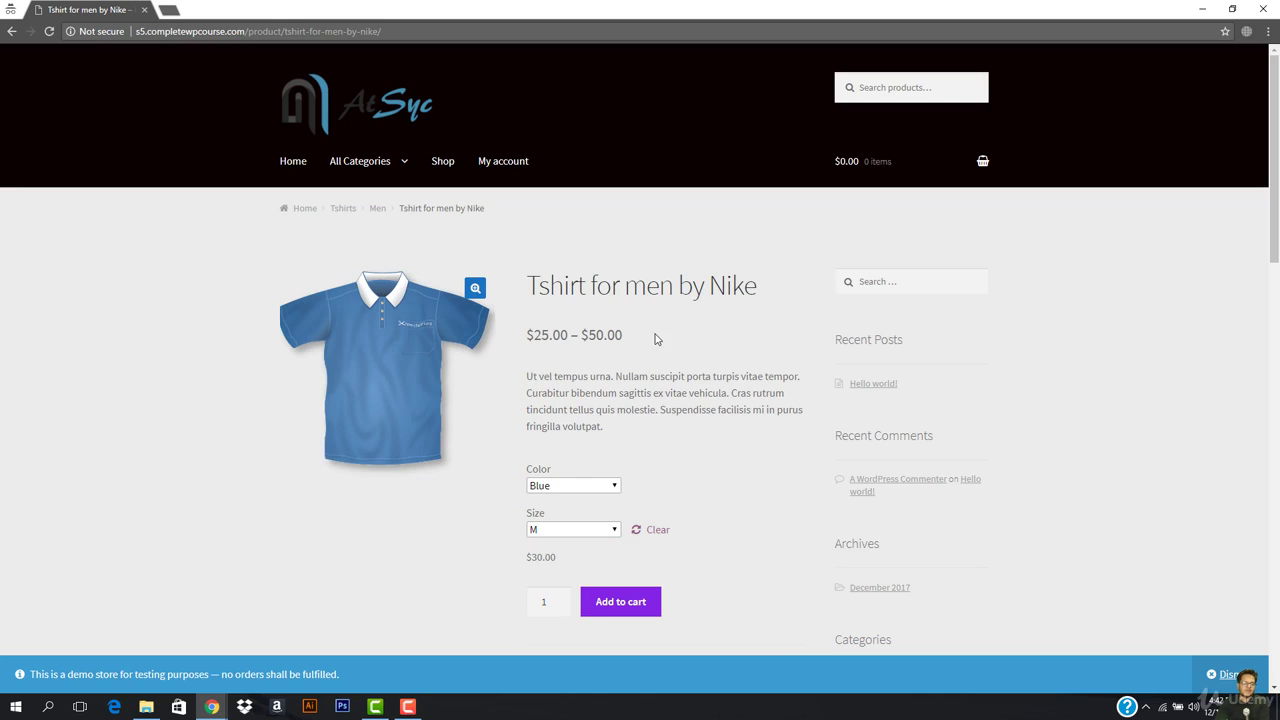
pyautogui.click(546, 530)
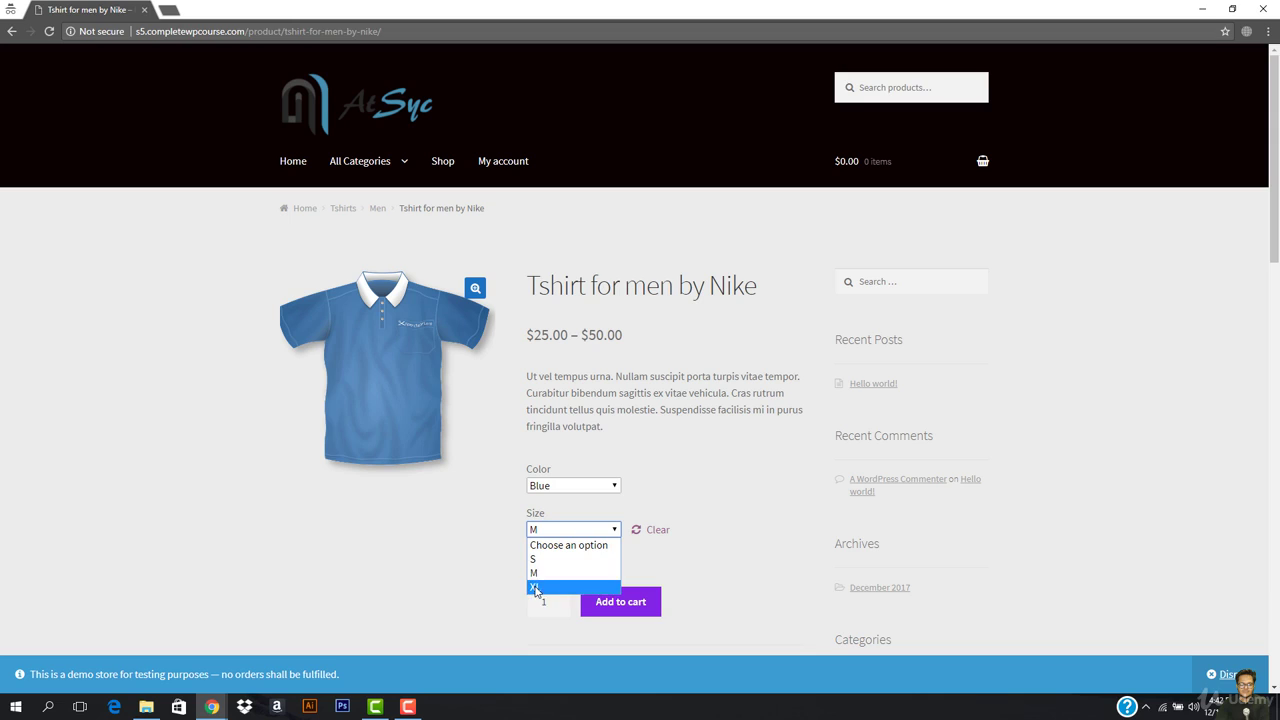
pyautogui.click(546, 574)
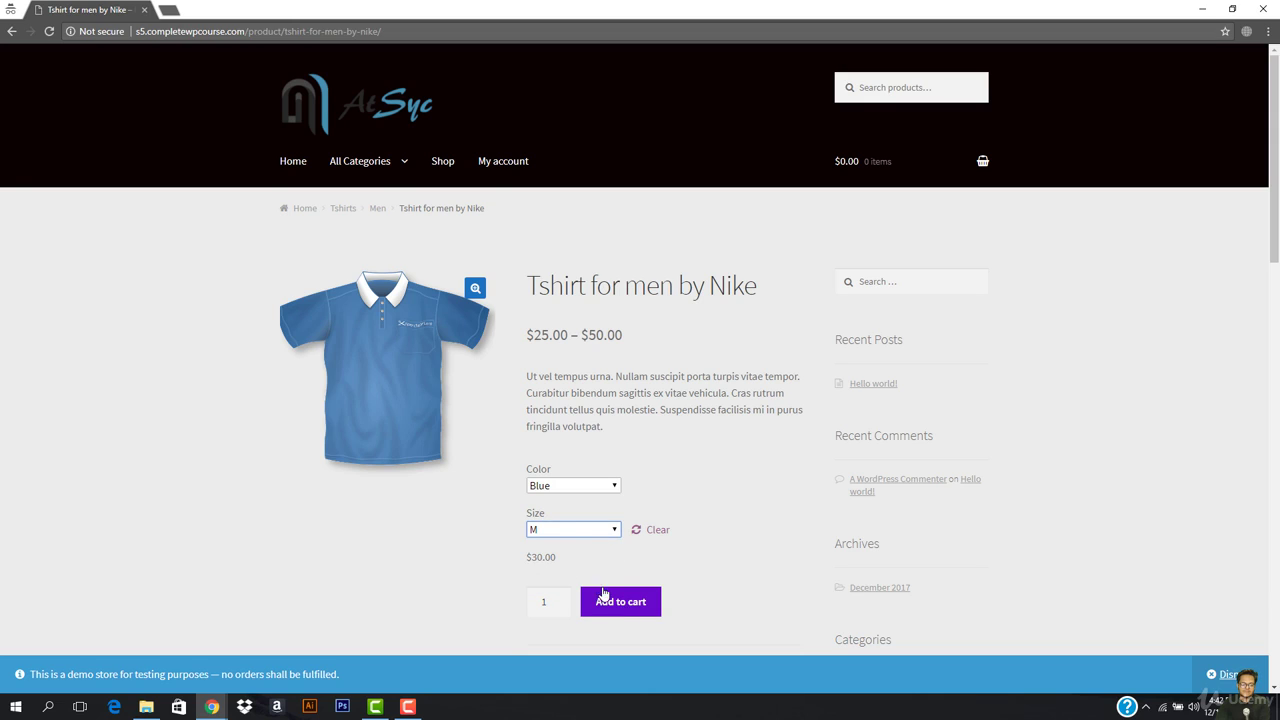
pyautogui.click(562, 530)
pyautogui.click(546, 588)
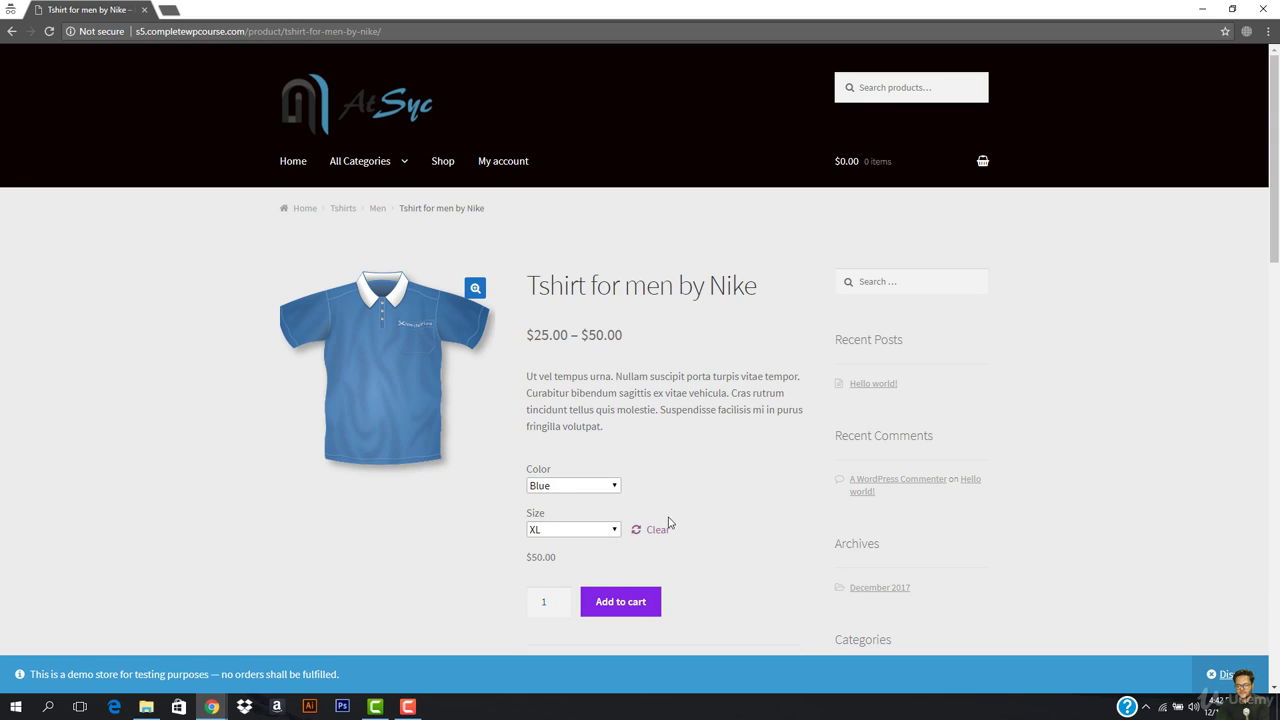
pyautogui.click(621, 609)
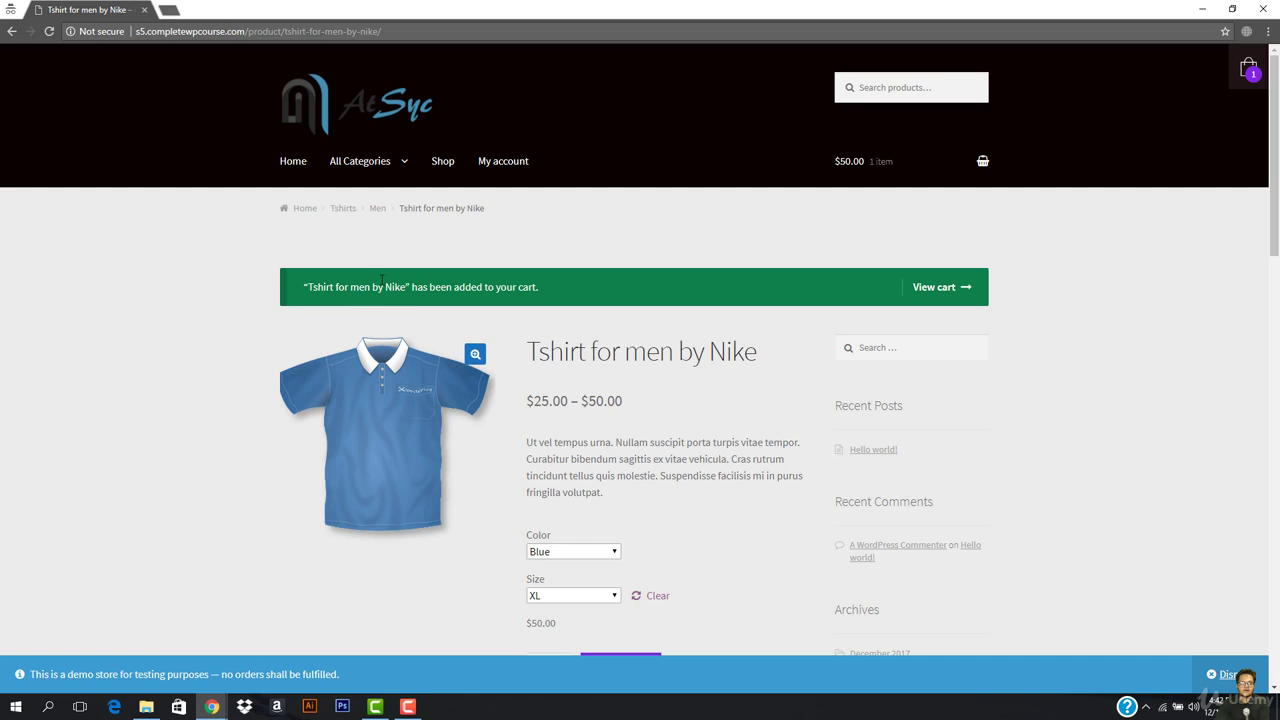
# - Recalculate cart shipping for postcode 75600 (Sindh, Pakistan) and proceed to checkout
pyautogui.click(937, 288)
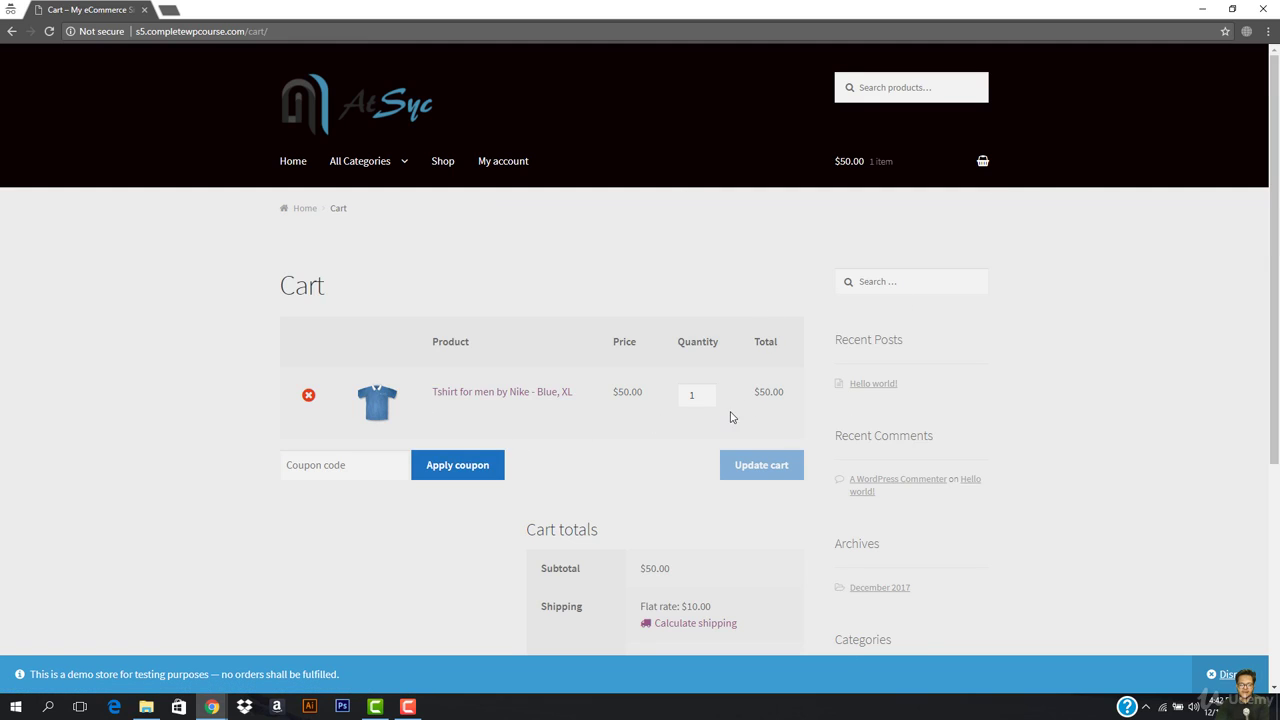
pyautogui.scroll(-1, 751, 431)
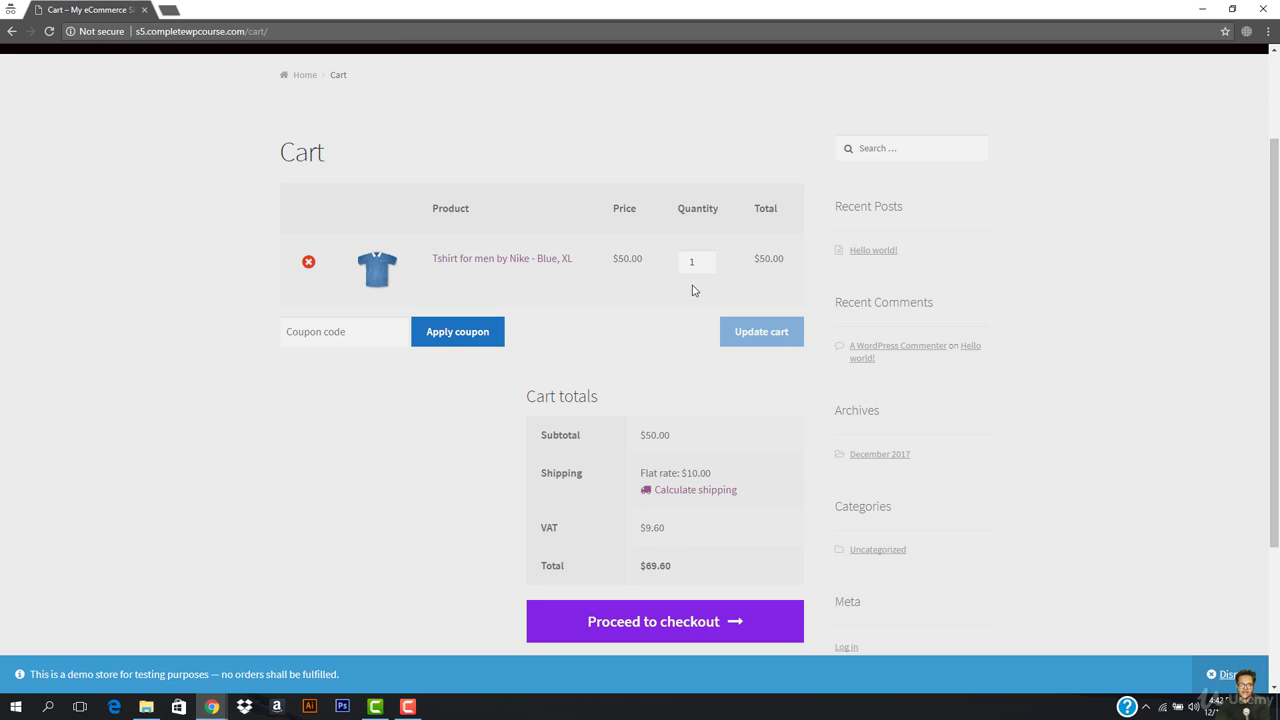
pyautogui.click(664, 490)
pyautogui.scroll(-1, 698, 532)
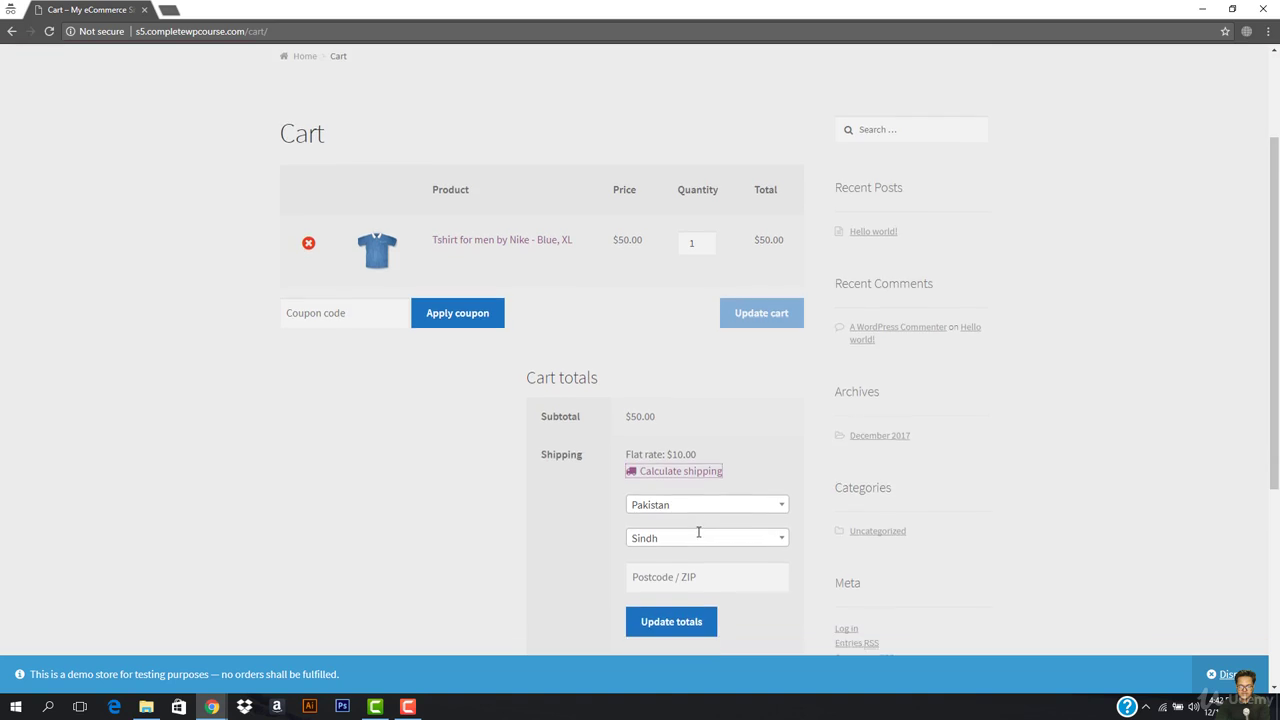
pyautogui.scroll(-1, 698, 532)
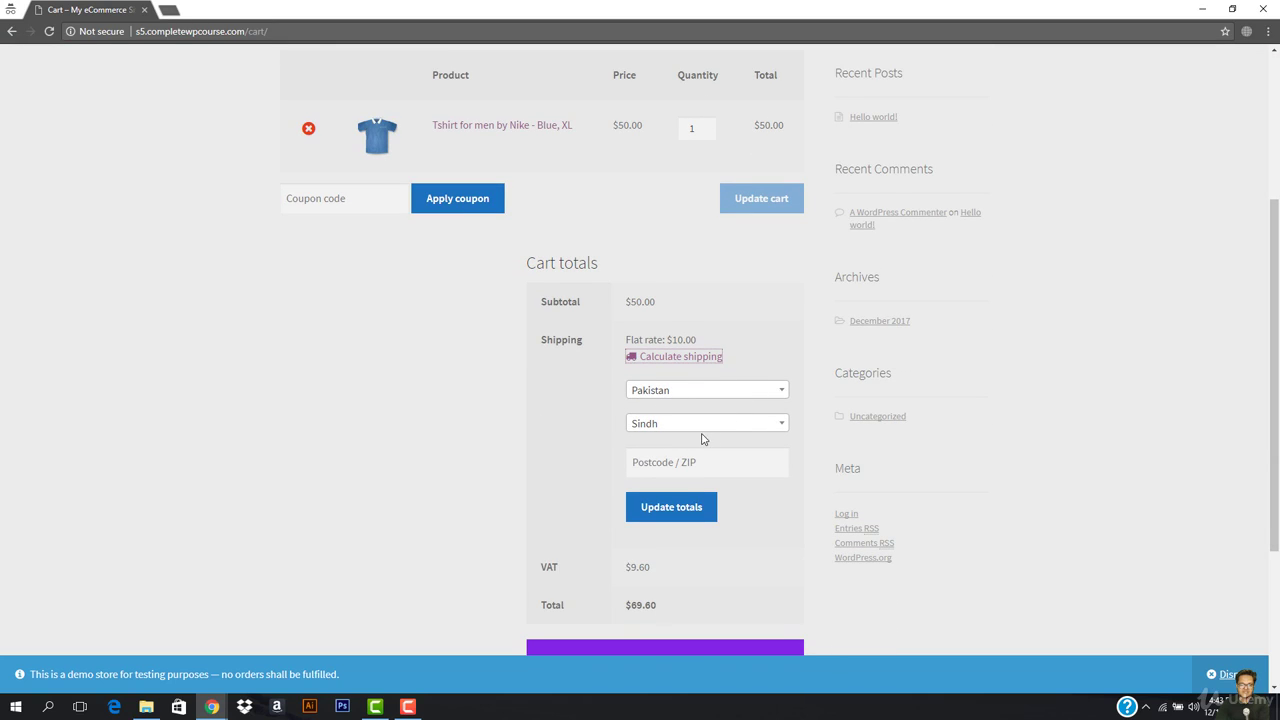
pyautogui.click(684, 476)
pyautogui.write('75')
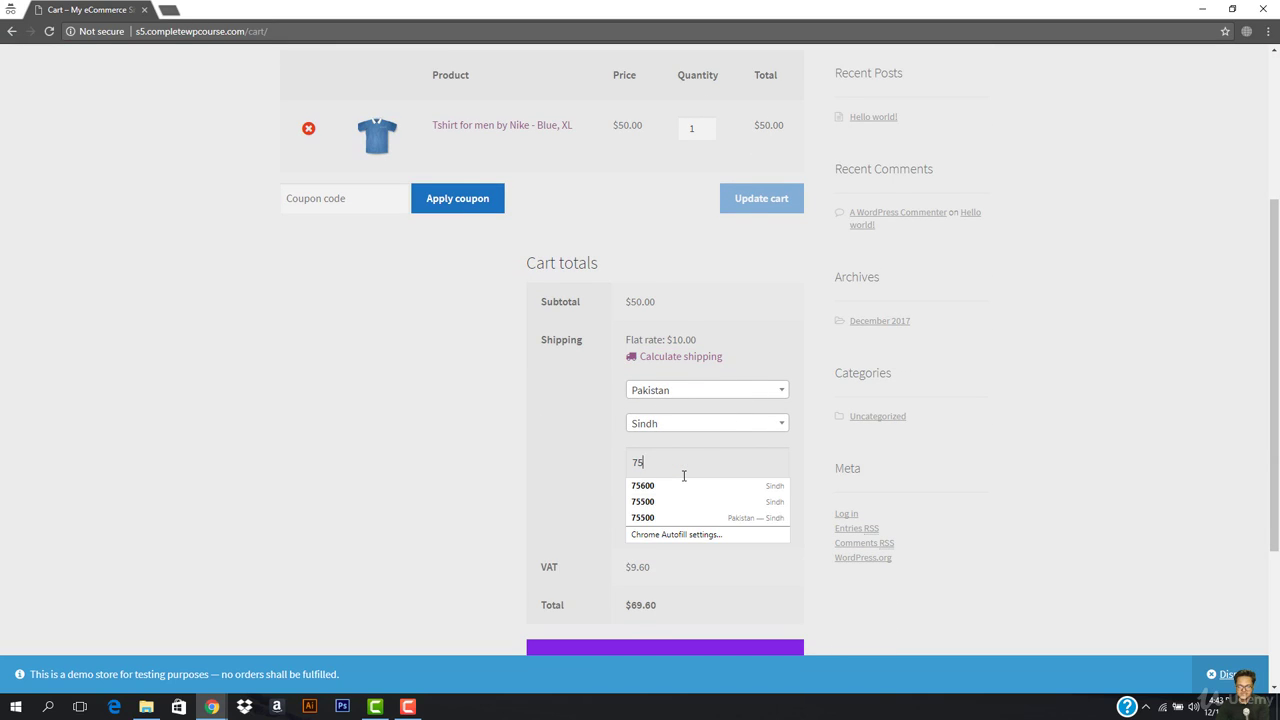
pyautogui.write('600')
pyautogui.press('Return')
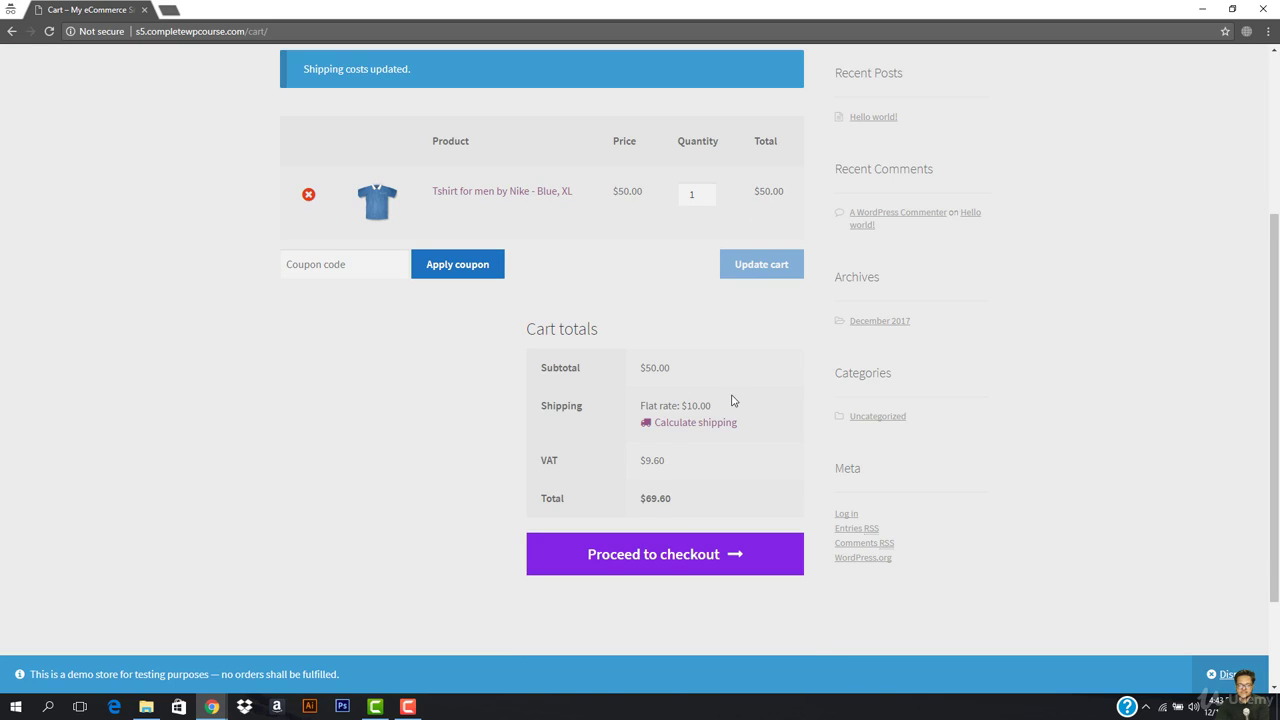
pyautogui.click(666, 568)
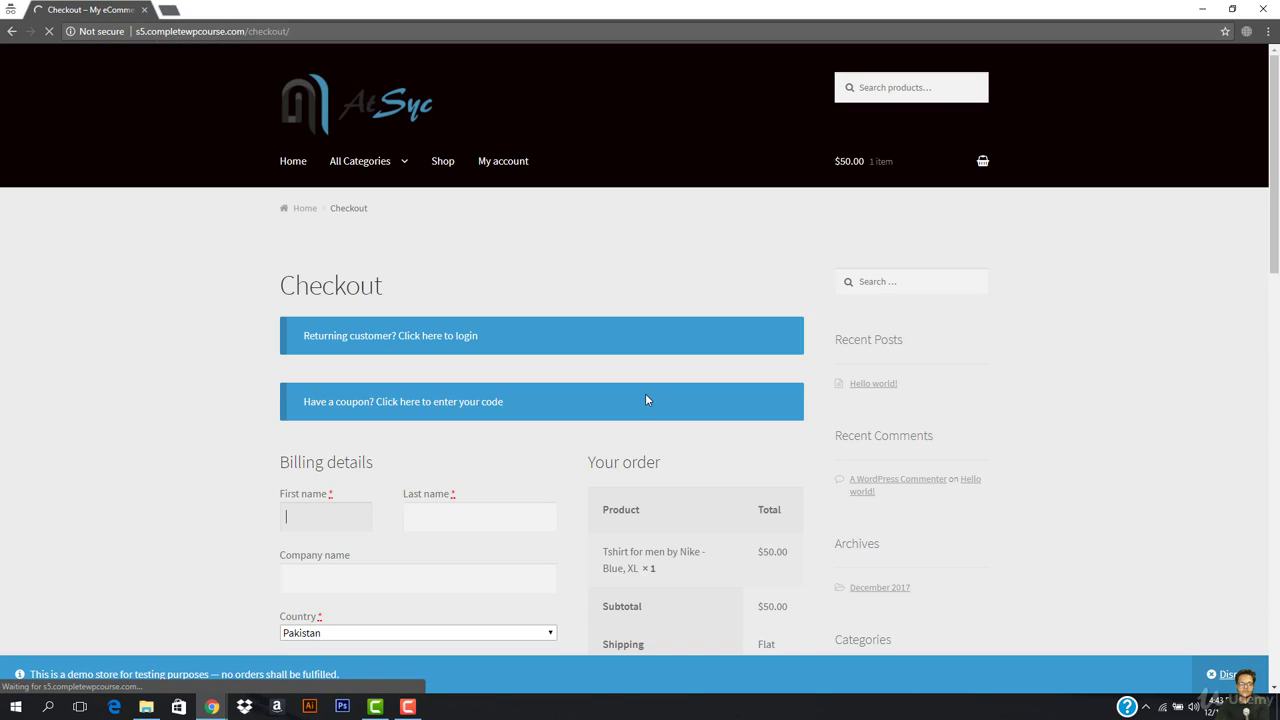
# - Enter the customer's first name, last name and company name in Billing details
pyautogui.scroll(-3, 387, 137)
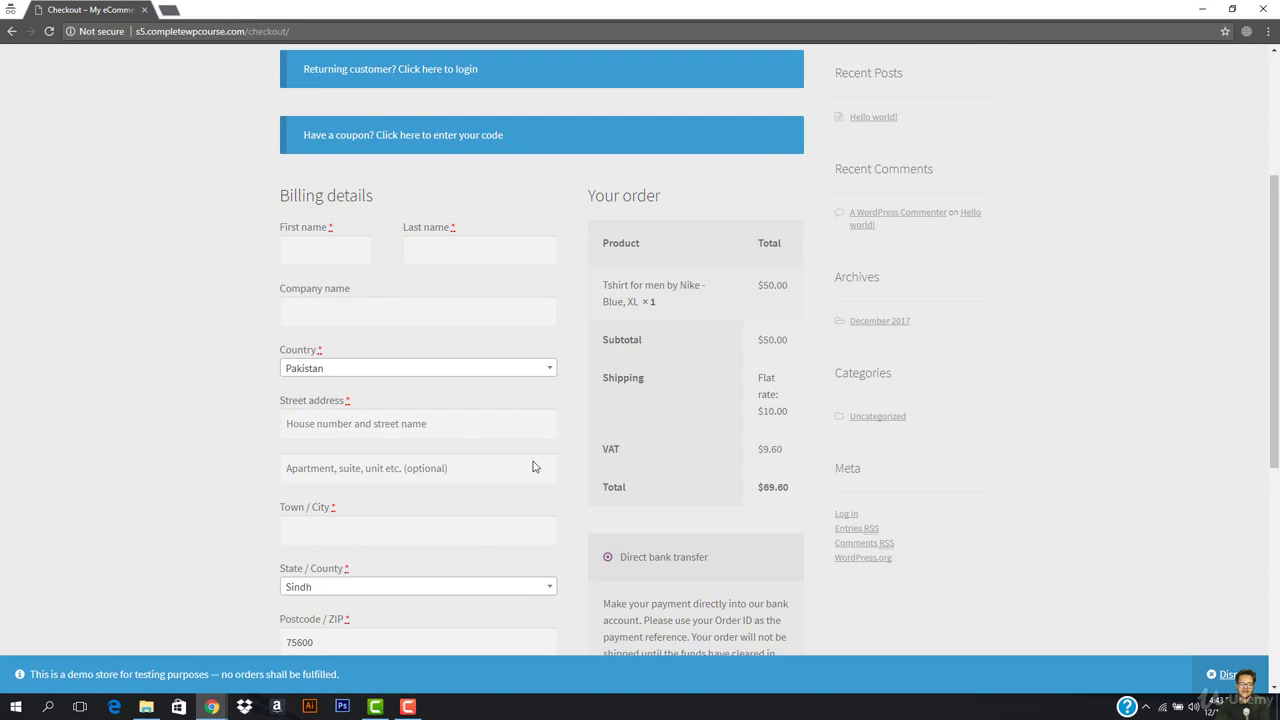
pyautogui.scroll(-2, 240, 397)
pyautogui.scroll(4, 260, 371)
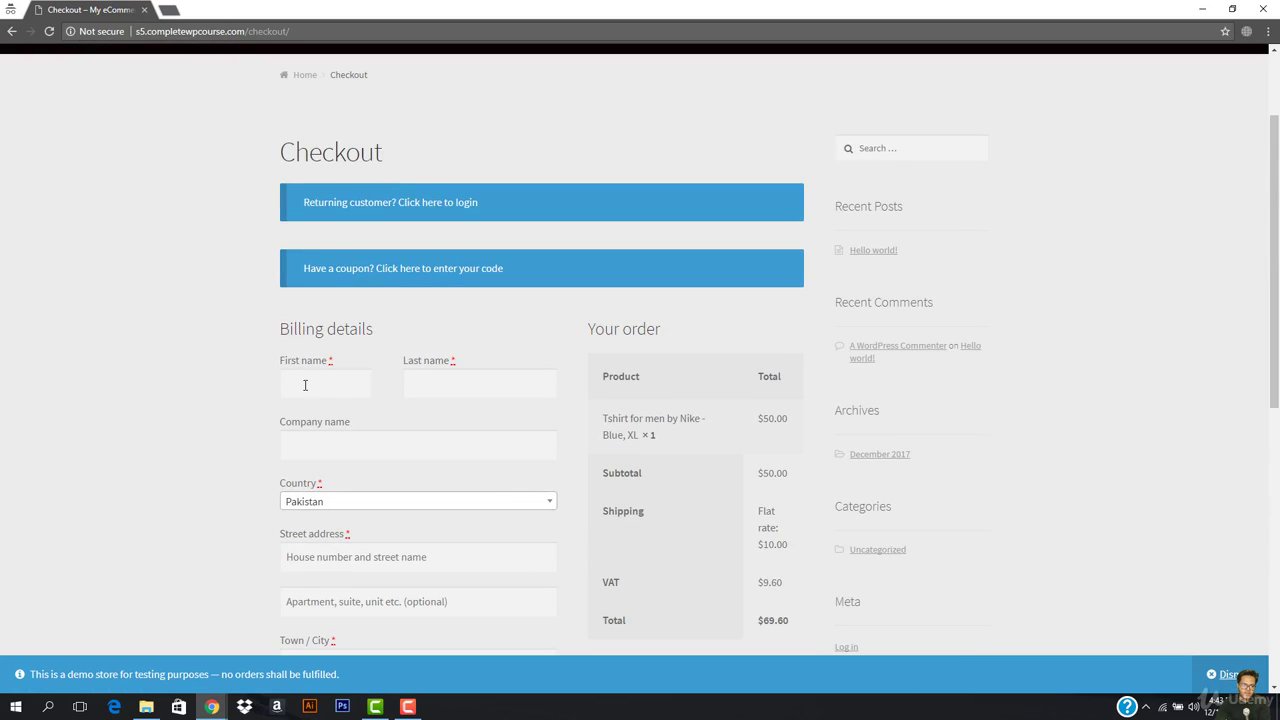
pyautogui.click(305, 385)
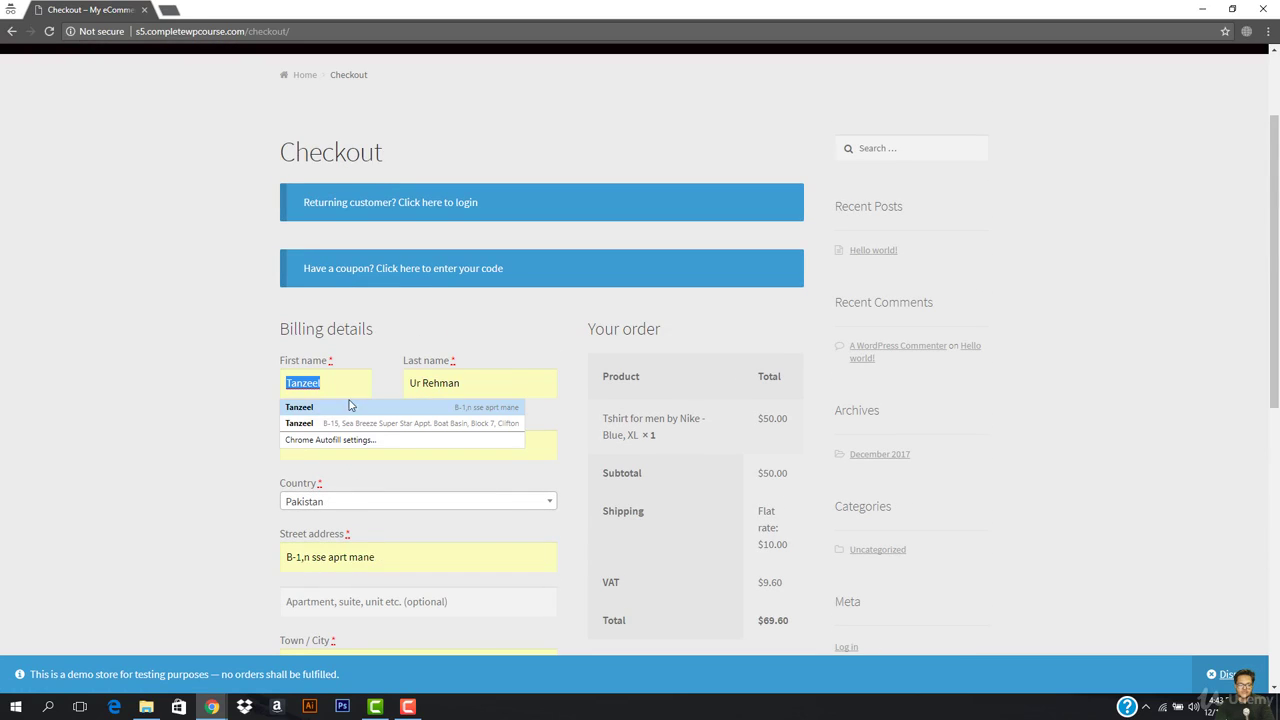
pyautogui.write('John')
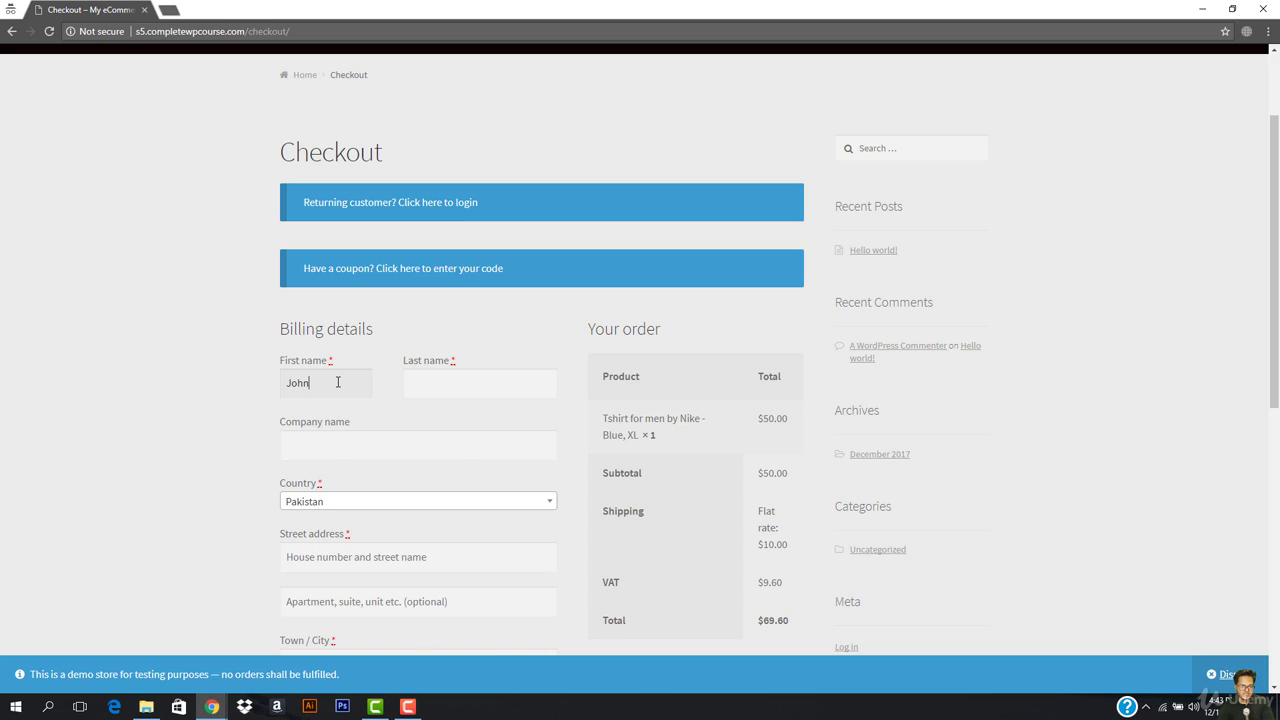
pyautogui.press('Tab')
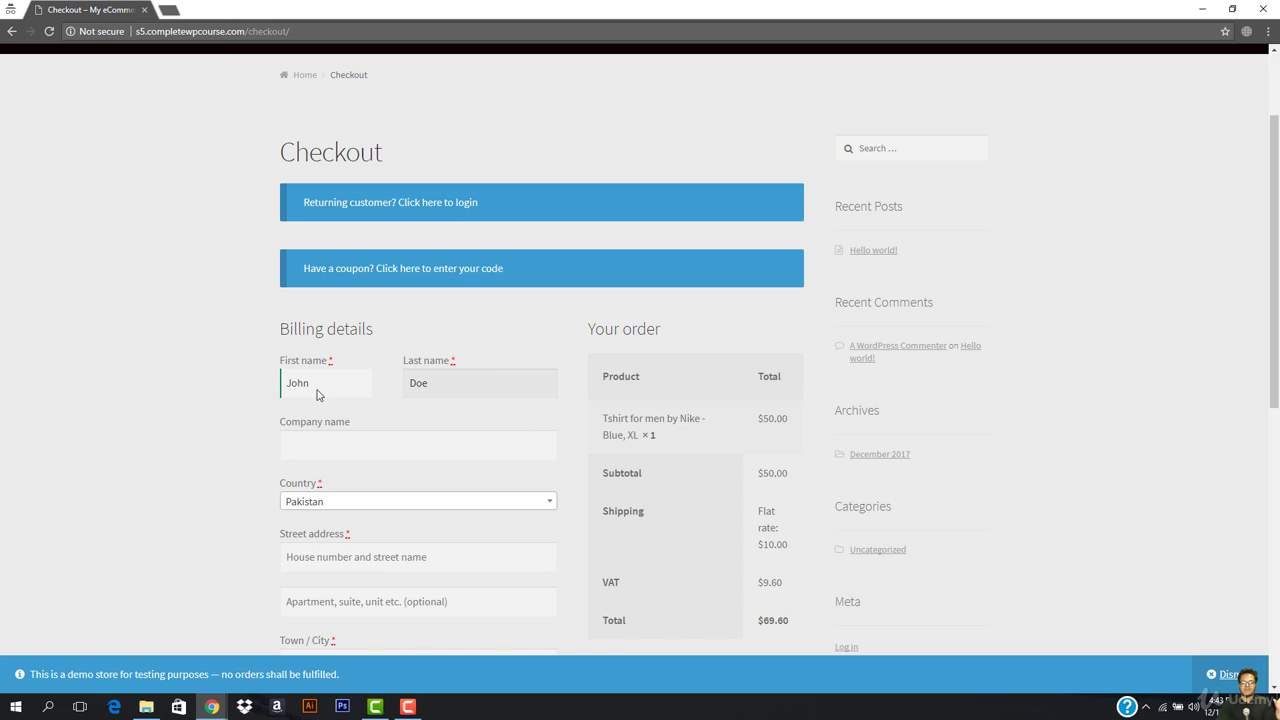
pyautogui.click(402, 456)
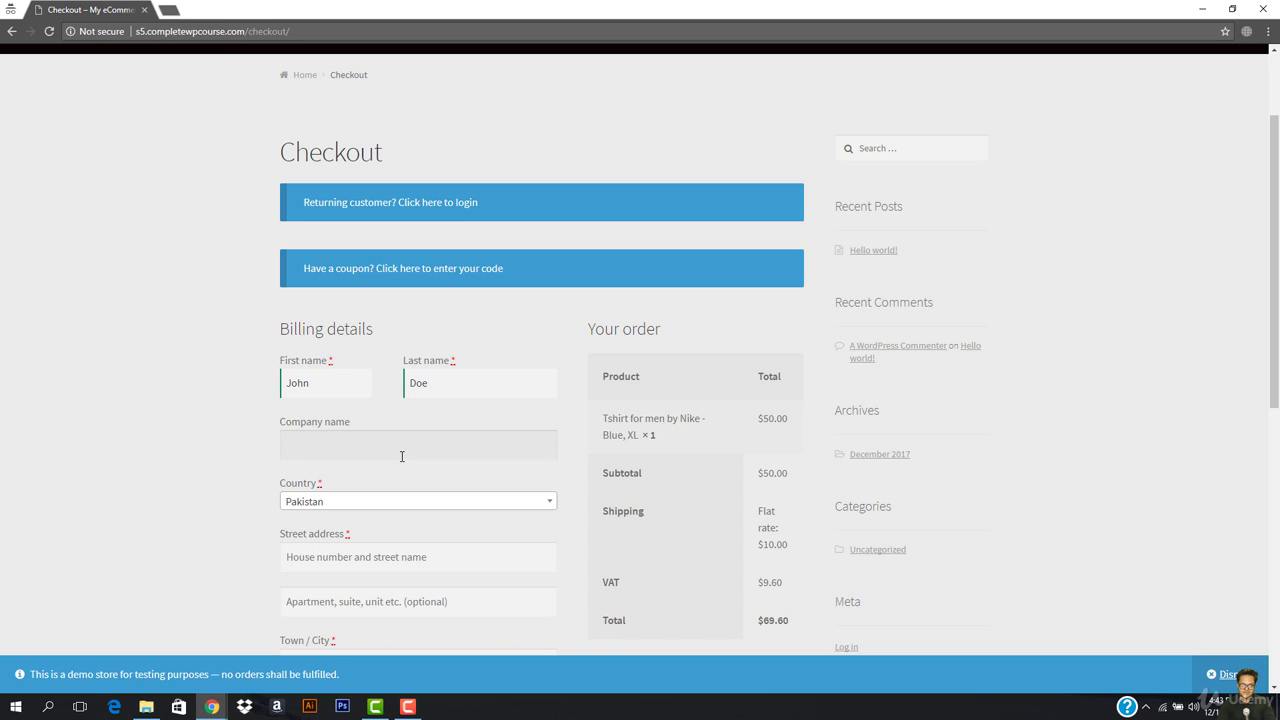
pyautogui.write('Example')
# - Enter the street address and autofill Karachi city, state, postcode and phone
pyautogui.scroll(-1, 399, 459)
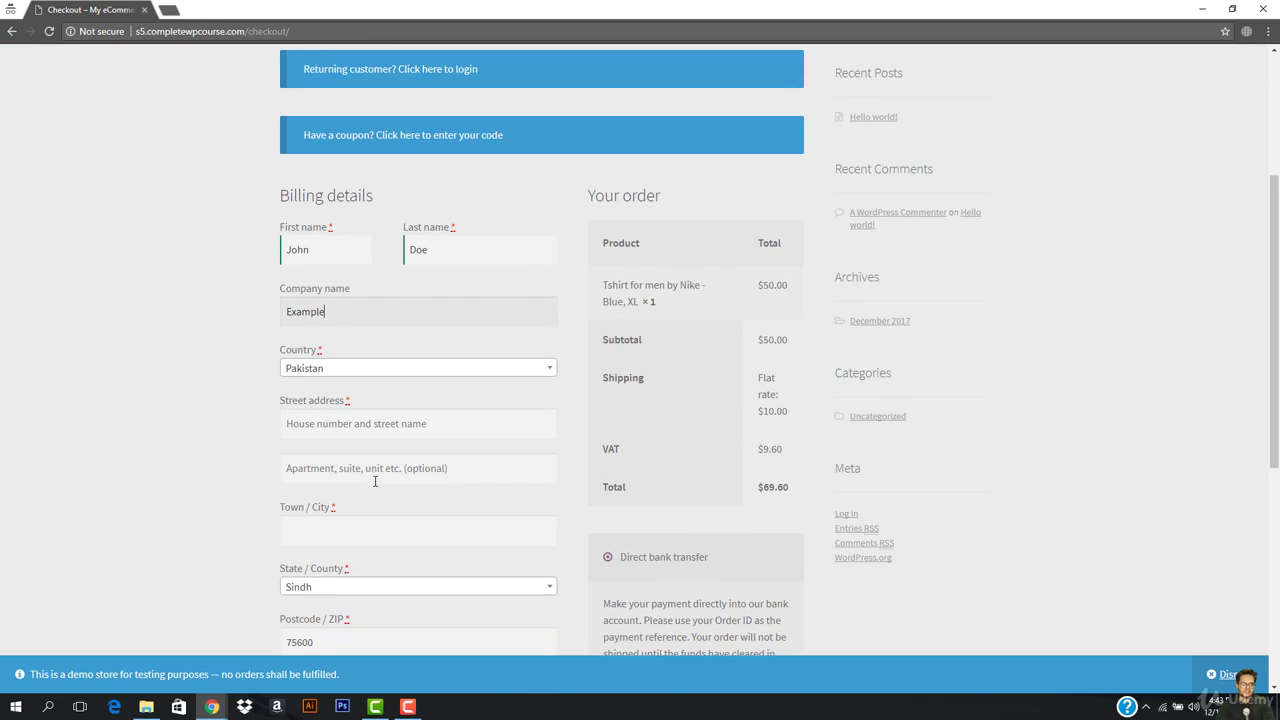
pyautogui.click(393, 428)
pyautogui.write('Ex')
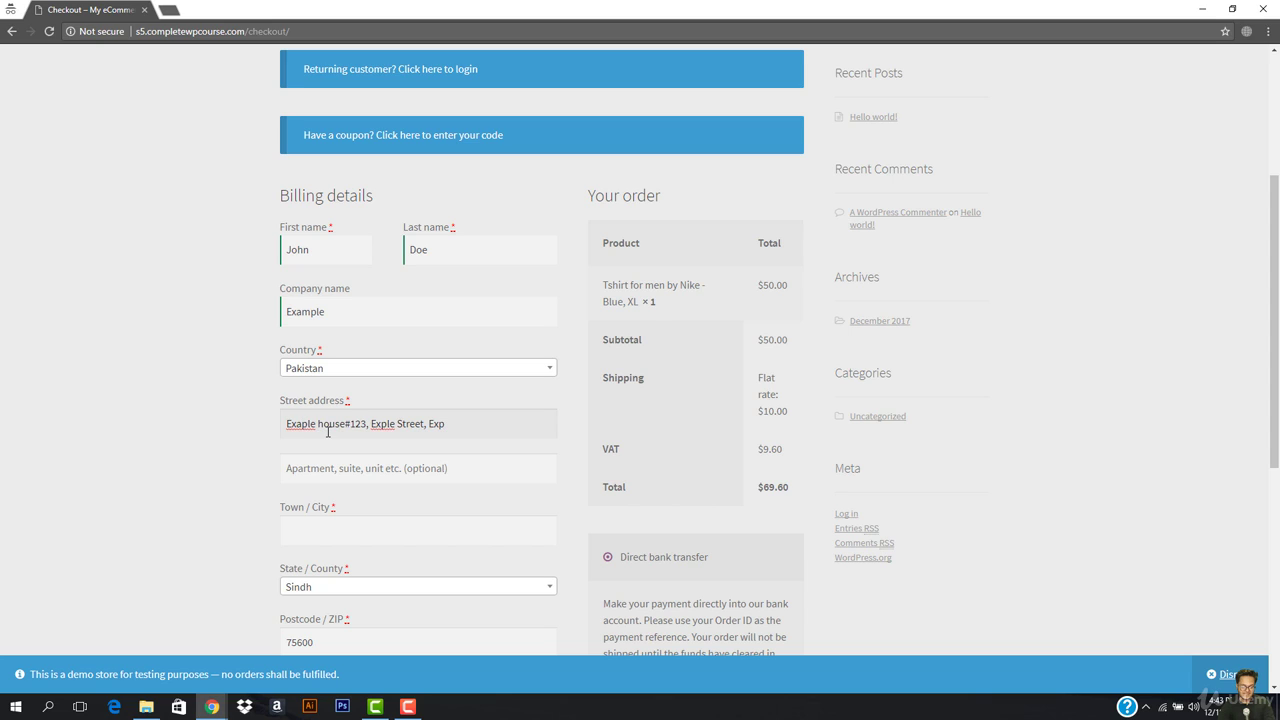
pyautogui.write('m')
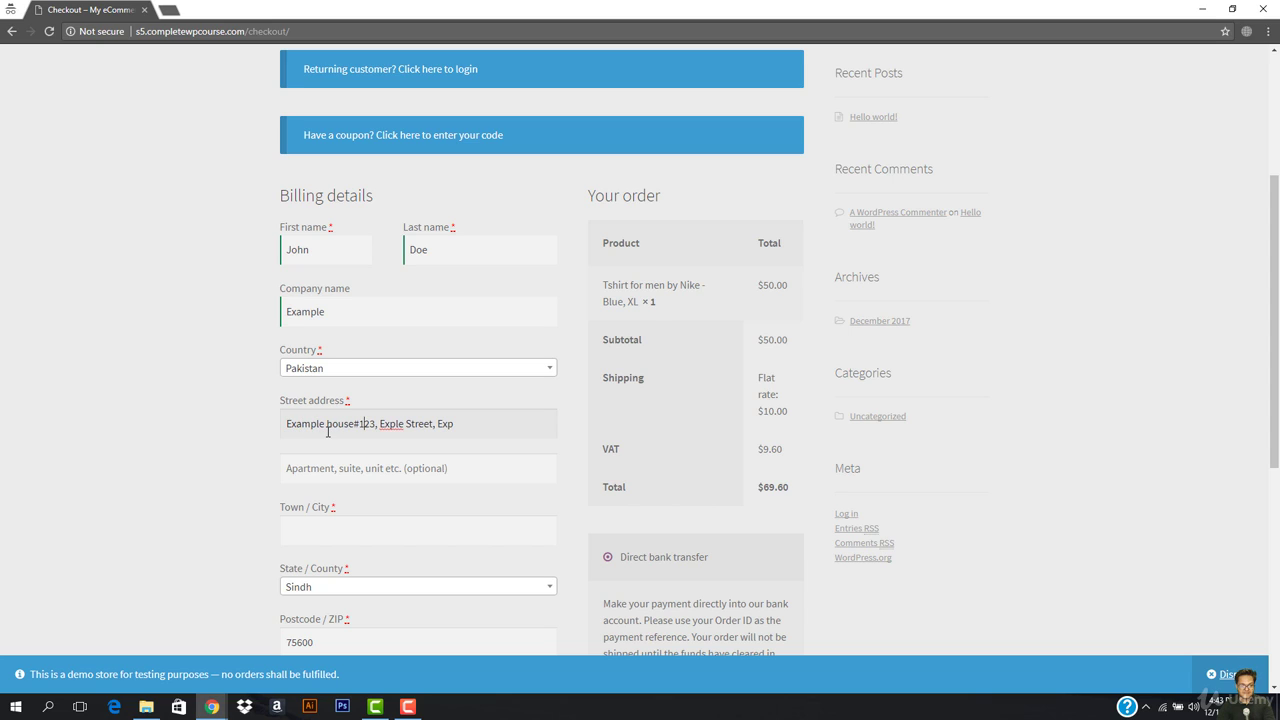
pyautogui.write('am')
pyautogui.scroll(-1, 432, 479)
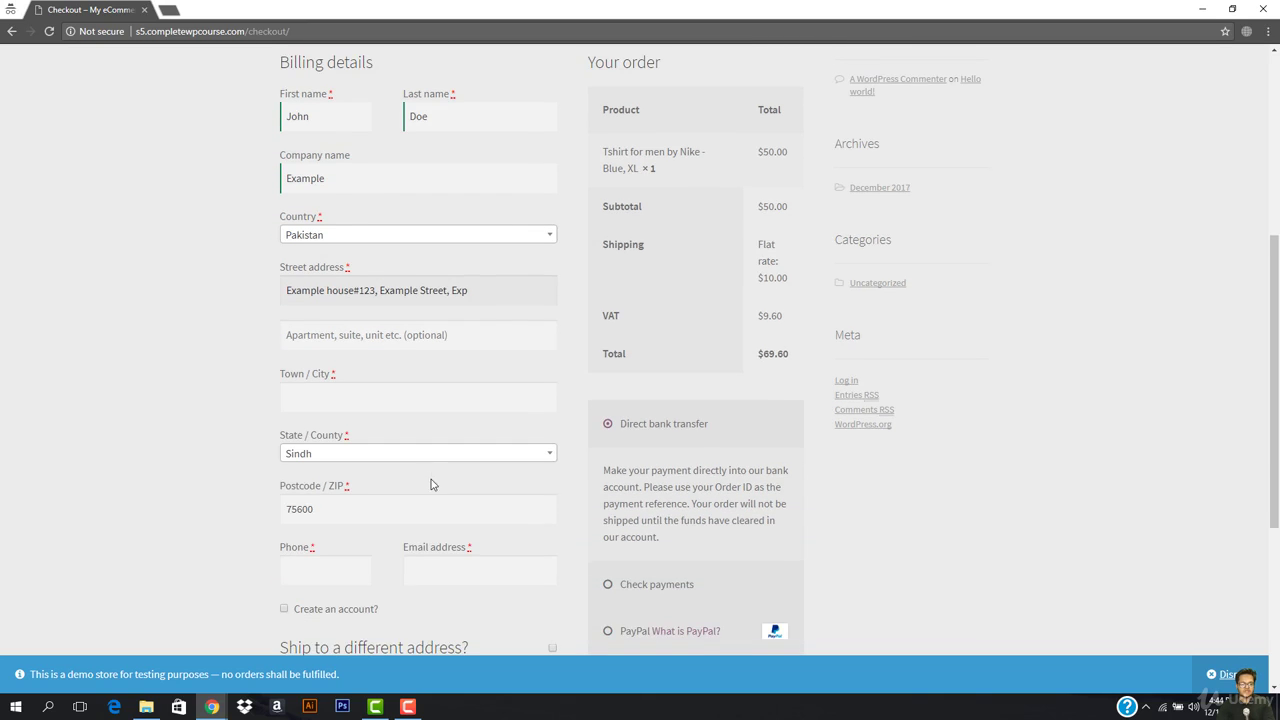
pyautogui.click(412, 394)
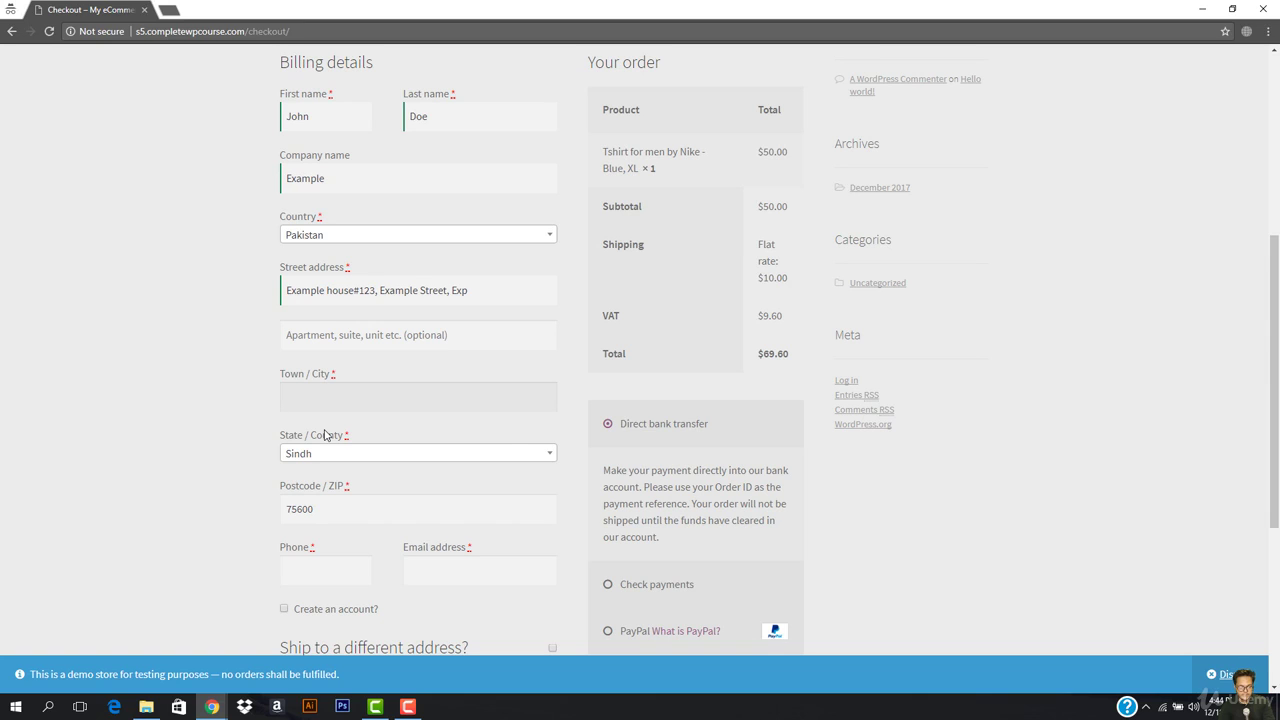
pyautogui.write('Kar')
pyautogui.click(324, 436)
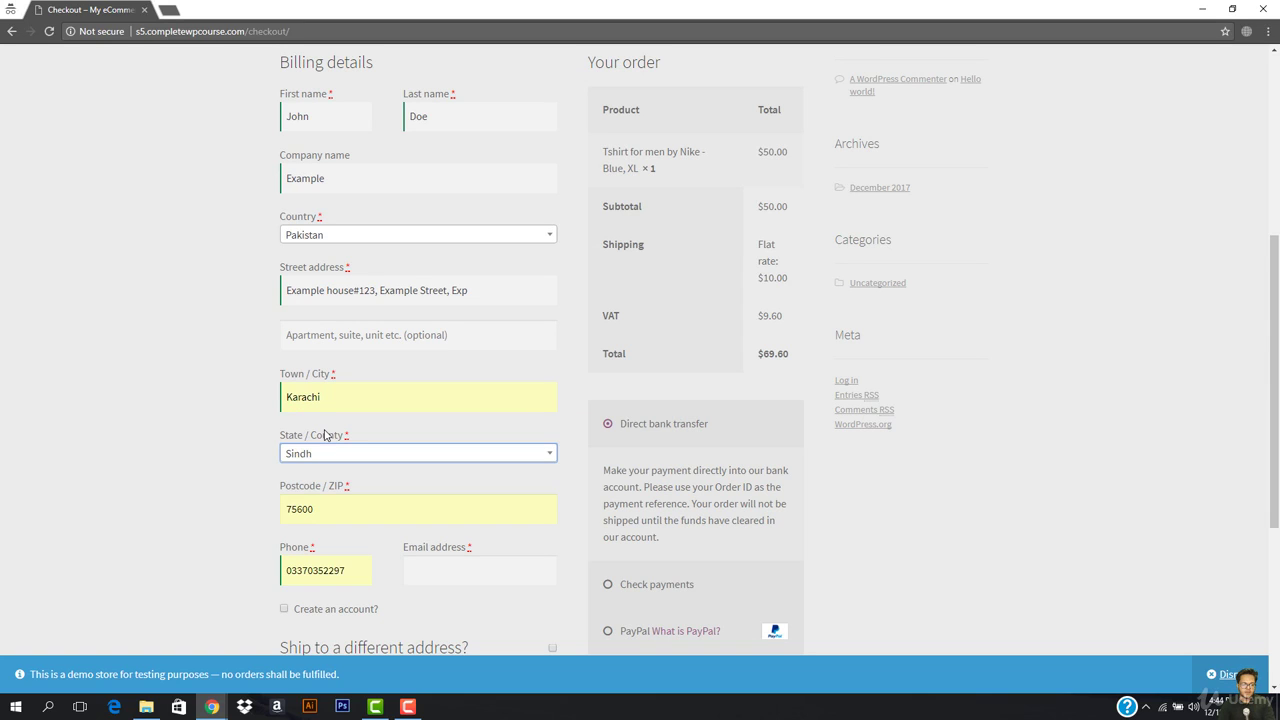
# - Enter the billing e-mail, tick Create an account?, and type an account password
pyautogui.scroll(-2, 371, 446)
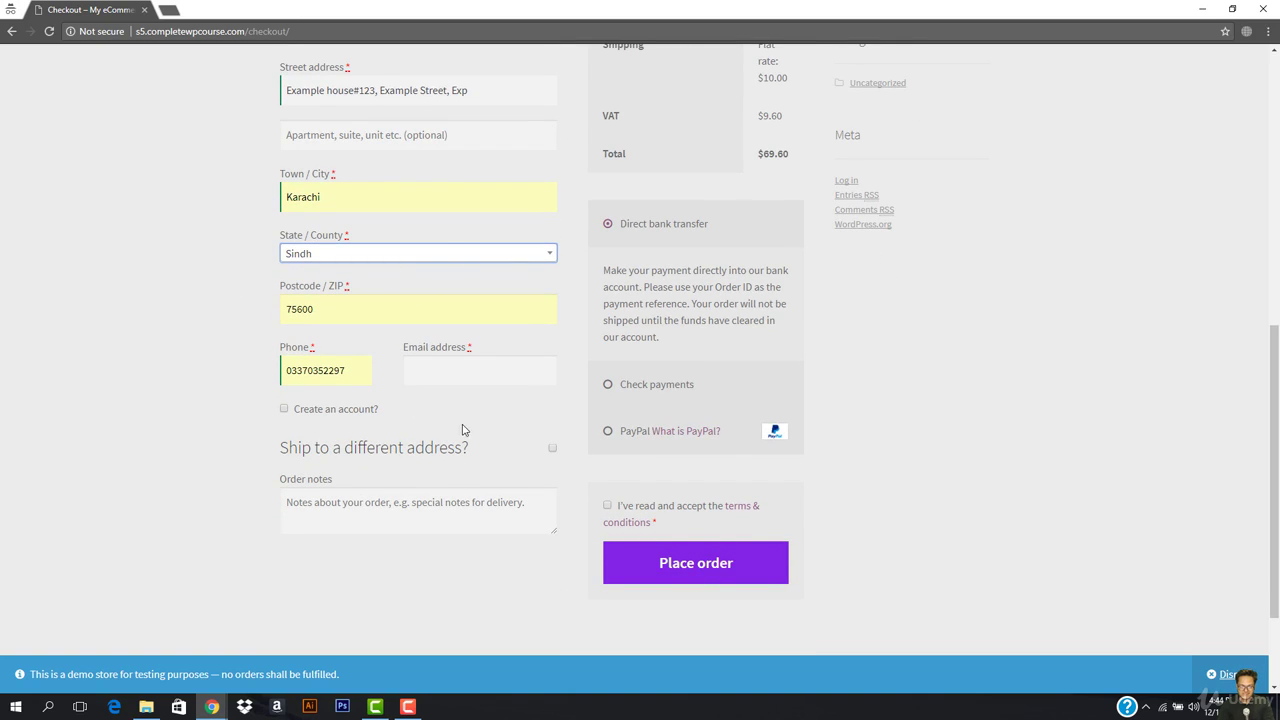
pyautogui.click(491, 358)
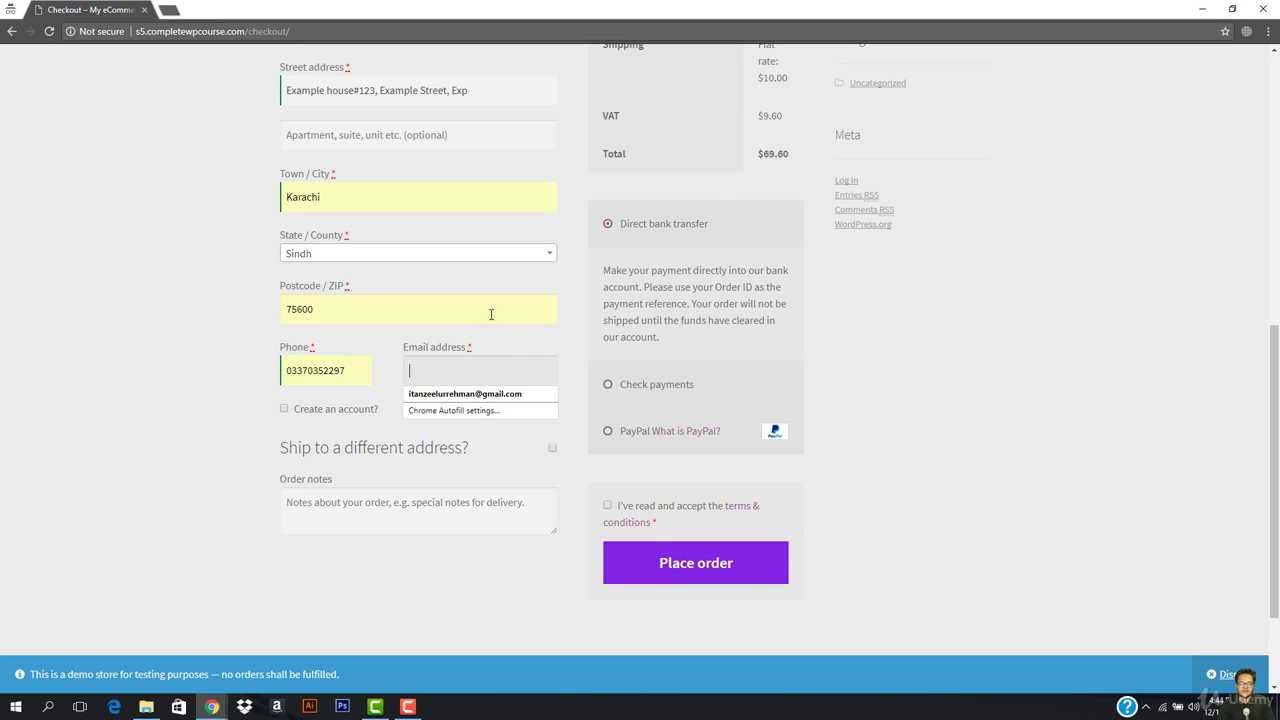
pyautogui.write('info@example.com')
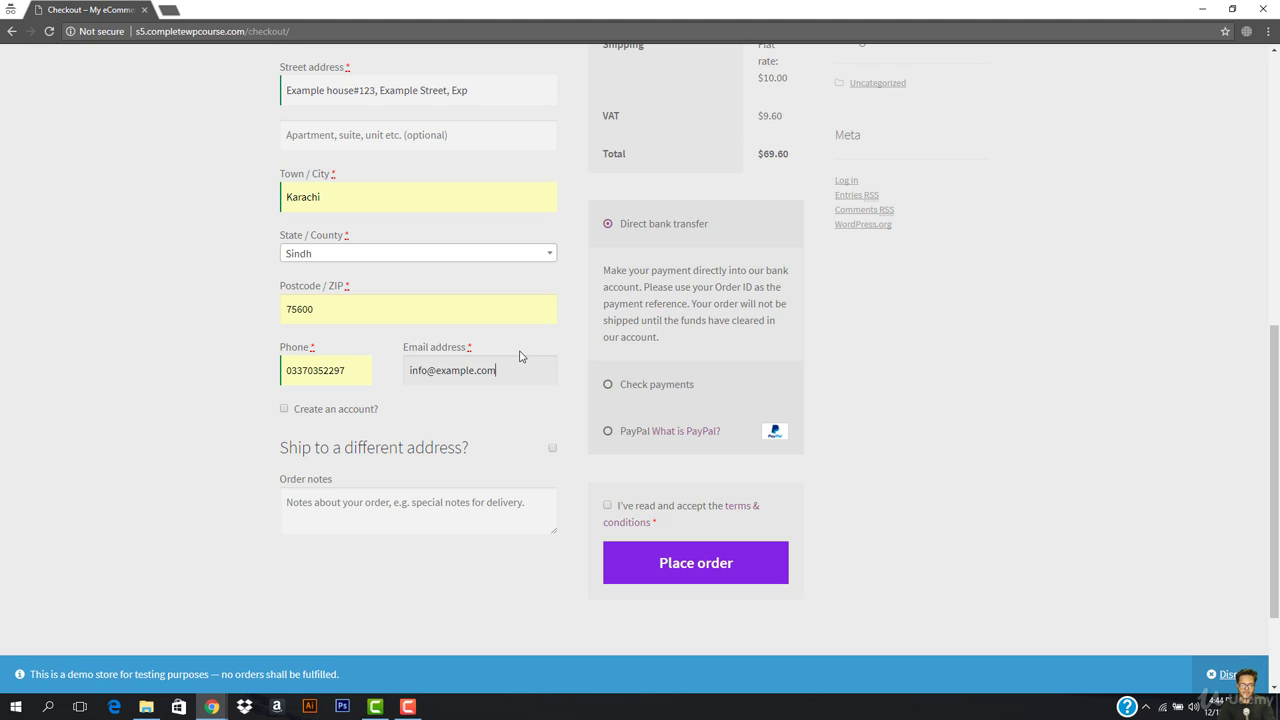
pyautogui.click(285, 409)
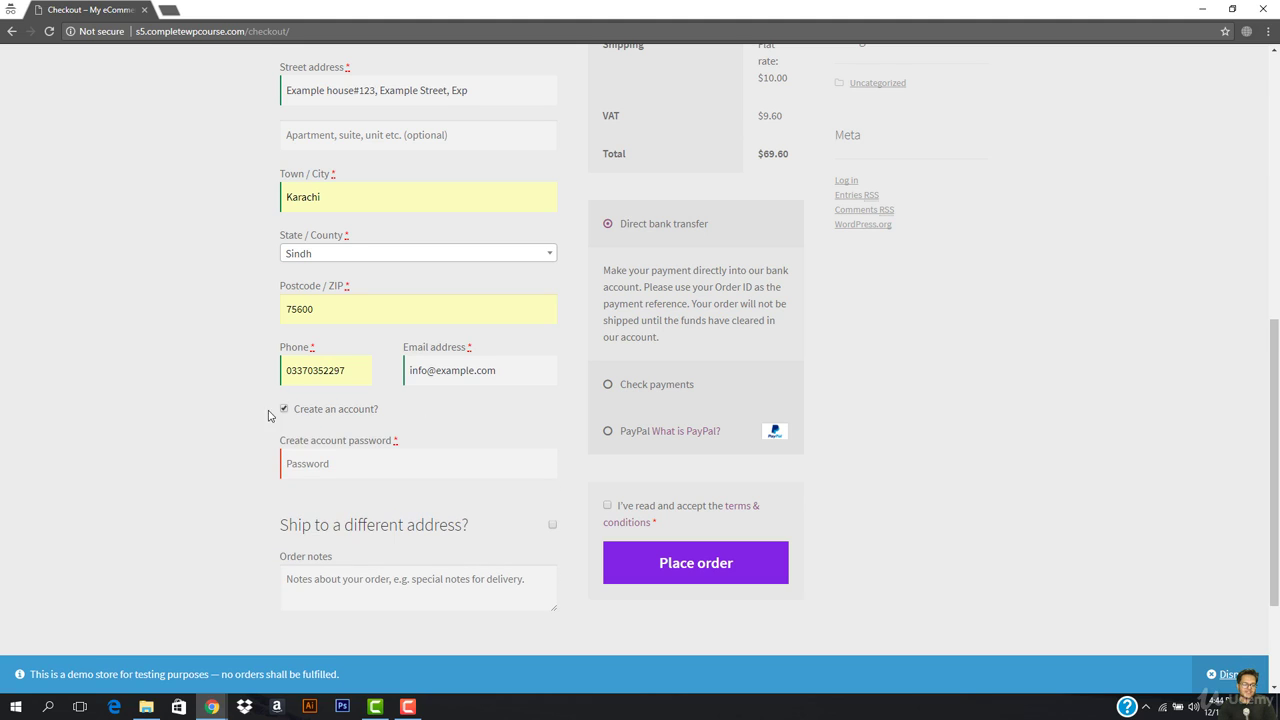
pyautogui.click(337, 468)
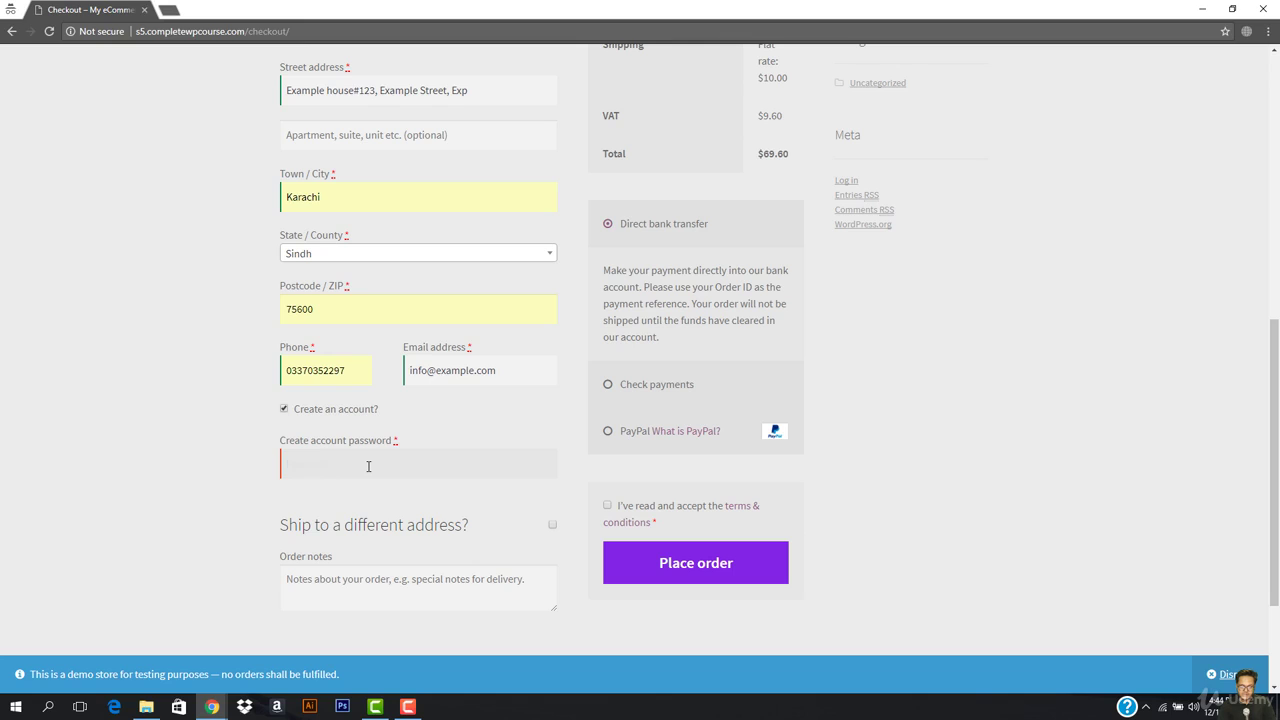
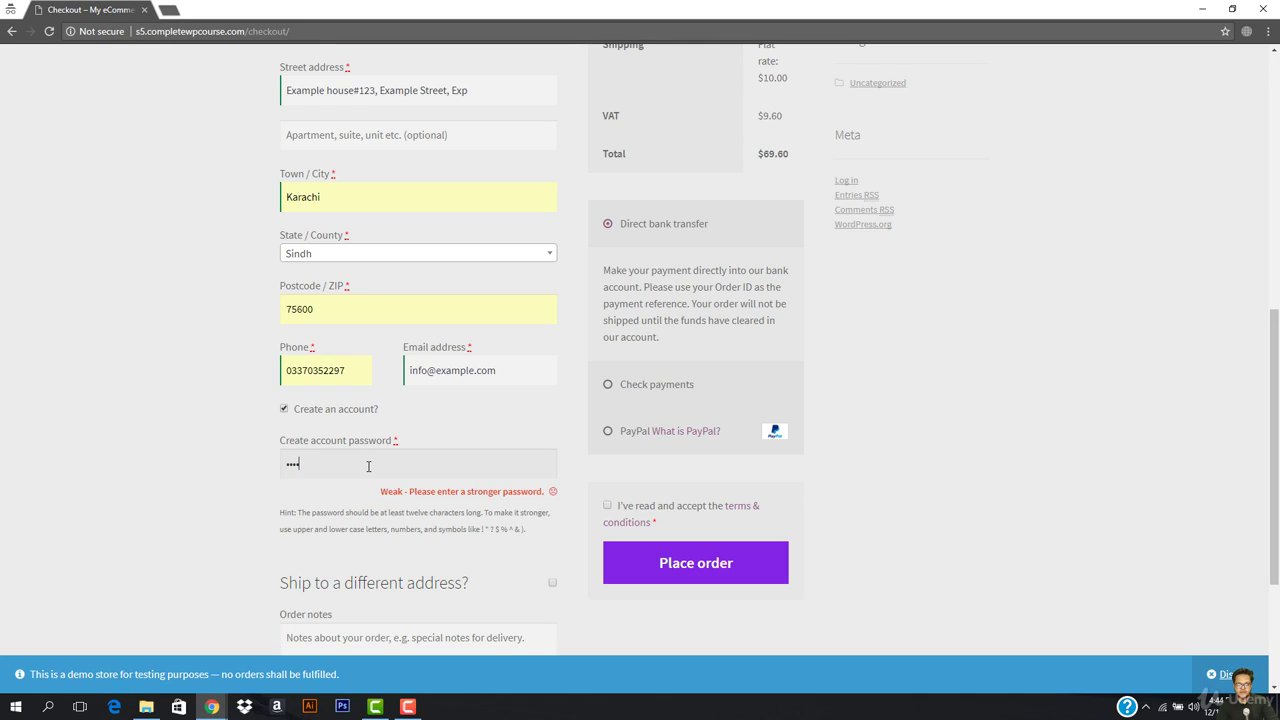
# - Leave Ship to a different address unticked after briefly enabling it
pyautogui.scroll(-3, 354, 540)
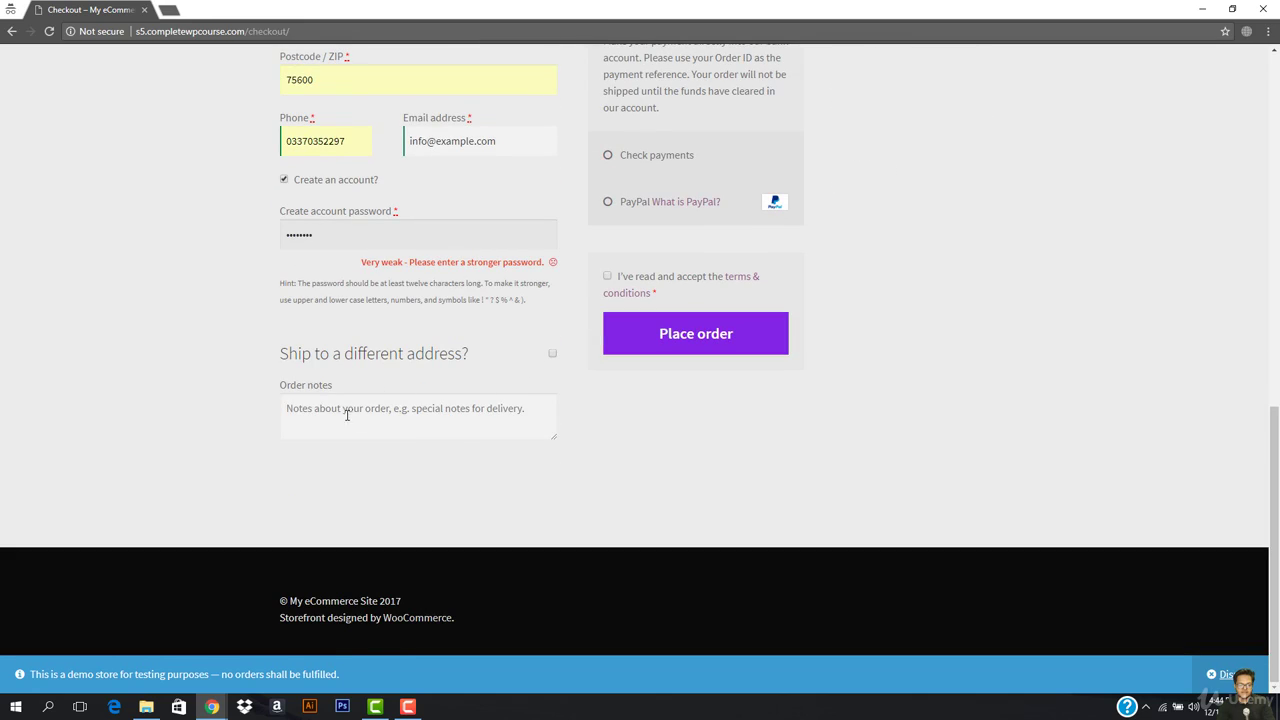
pyautogui.click(551, 357)
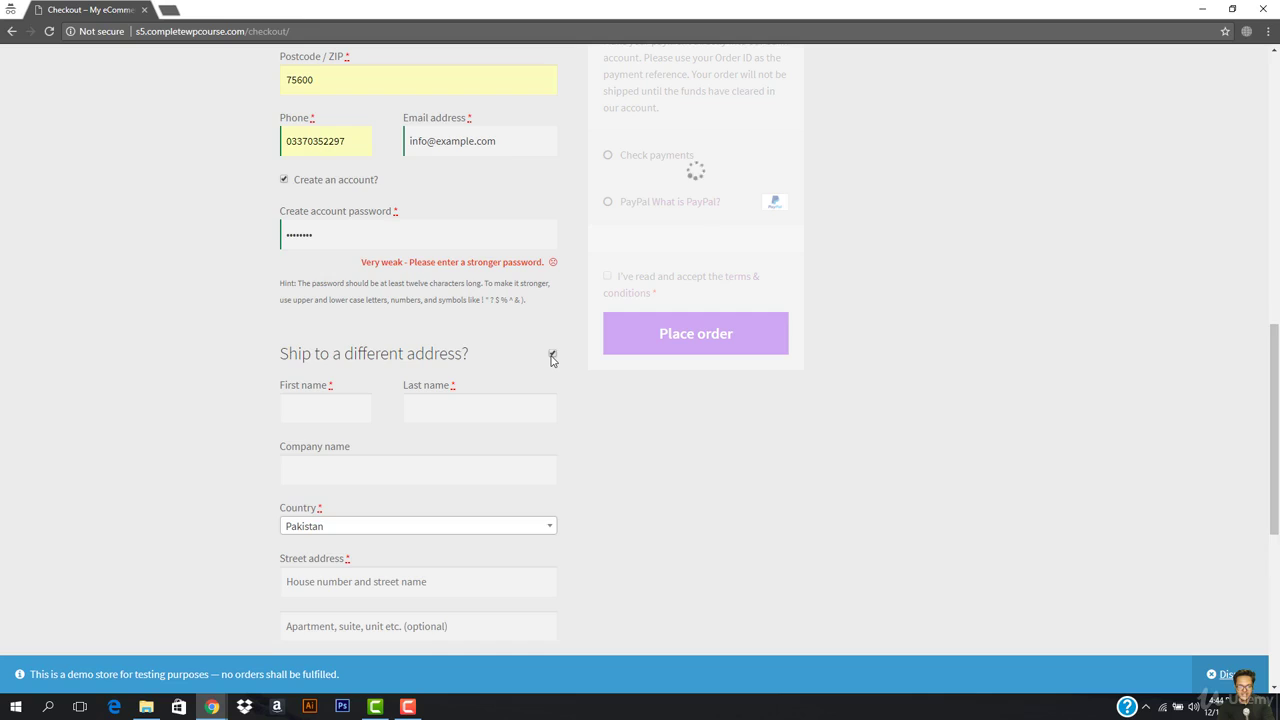
pyautogui.scroll(-2, 391, 464)
pyautogui.scroll(-3, 437, 460)
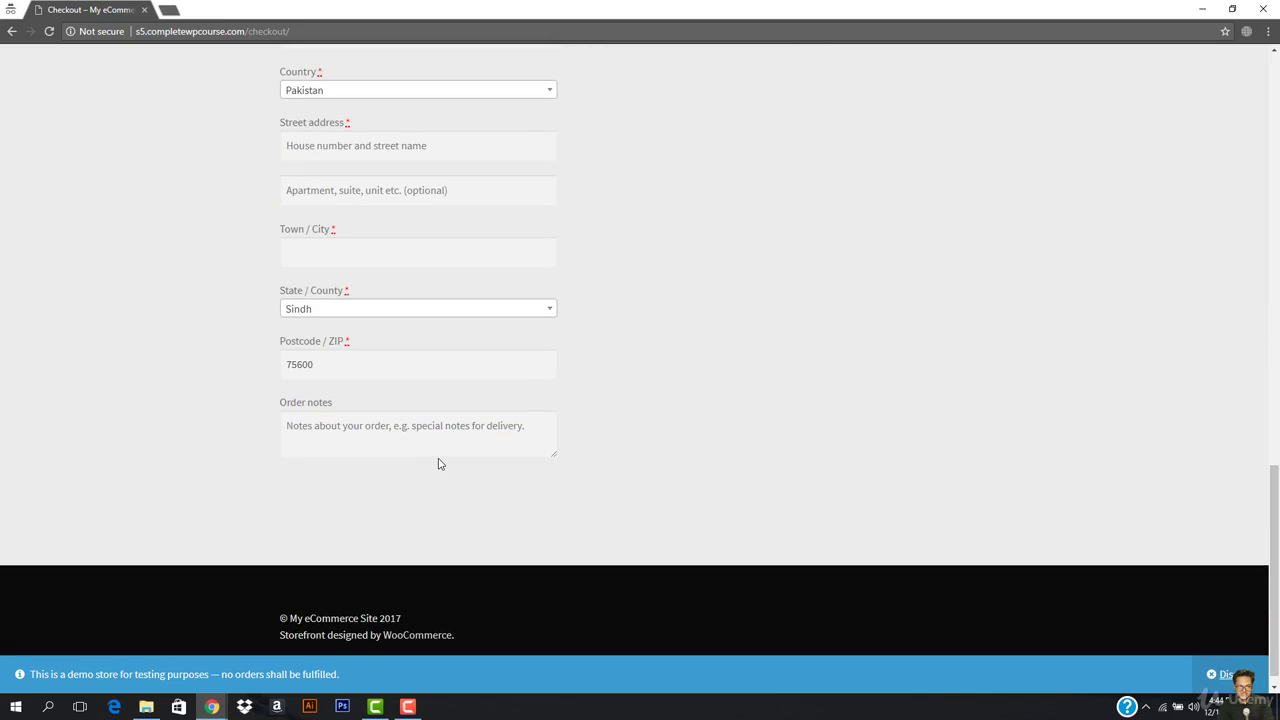
pyautogui.scroll(3, 440, 463)
pyautogui.click(551, 236)
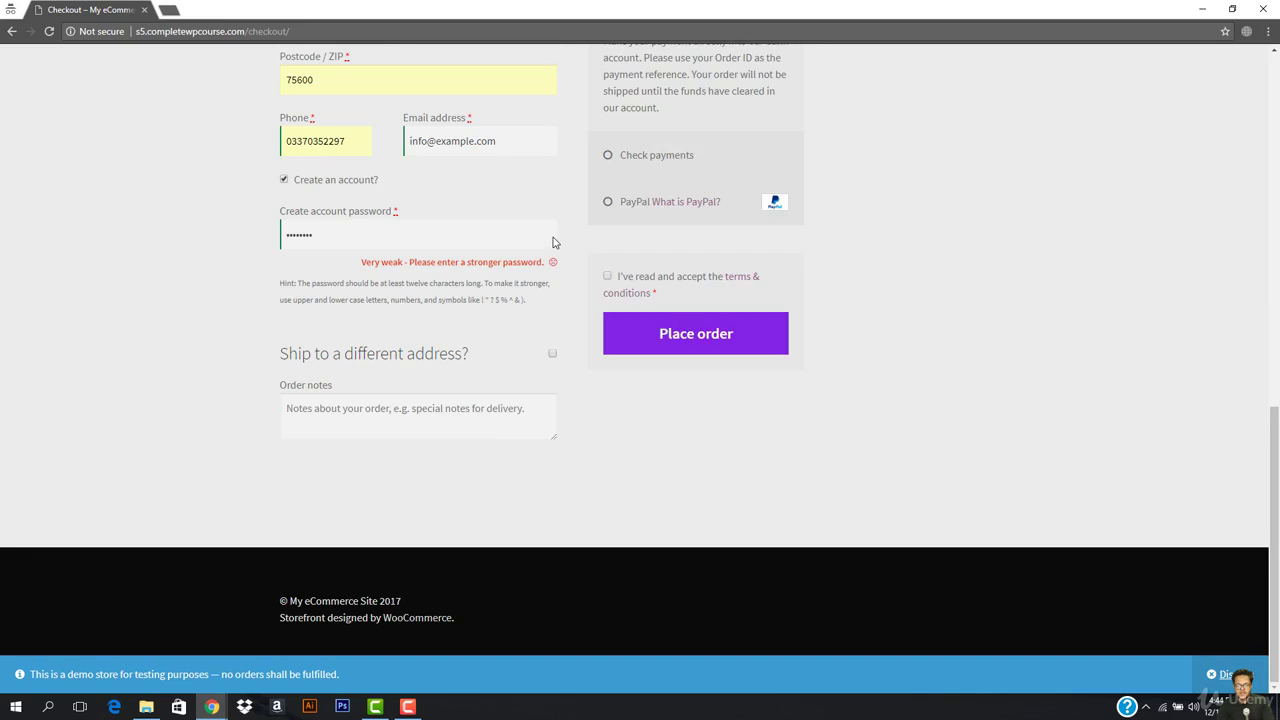
# - Write the order note 'Please add a note "Happy Birthday" and do not add the invoice'
pyautogui.click(314, 430)
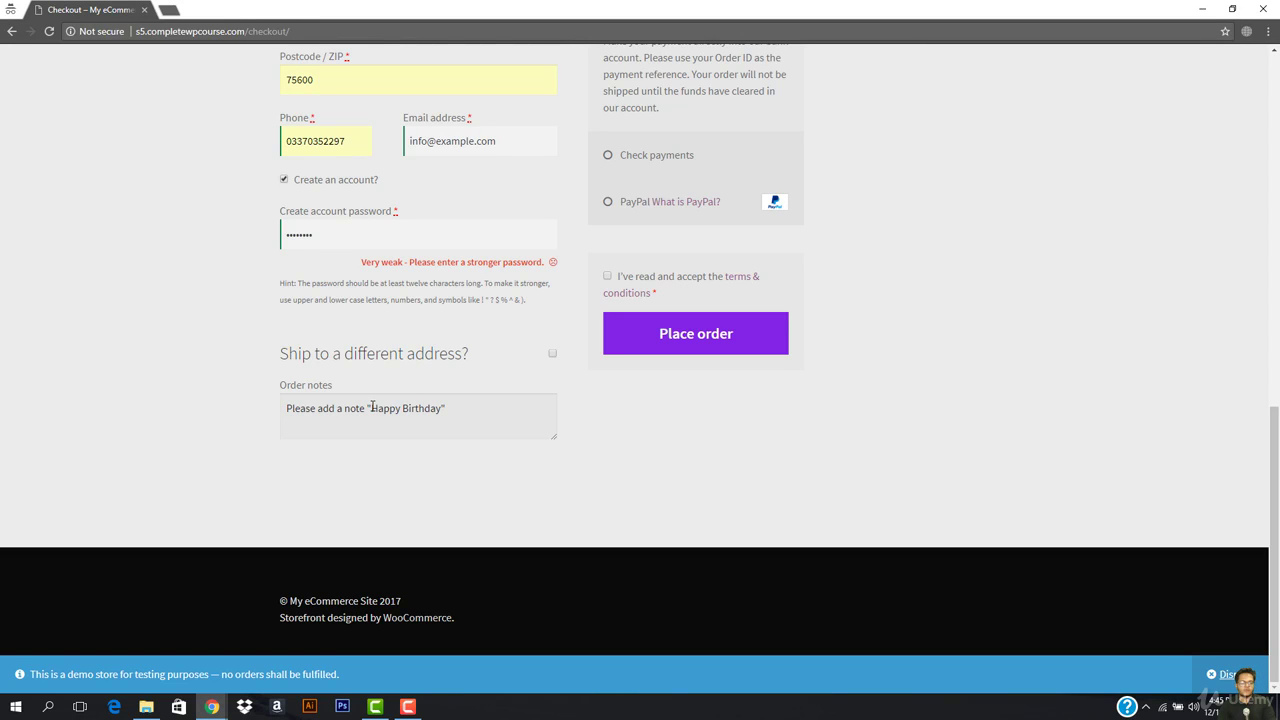
pyautogui.scroll(6, 543, 357)
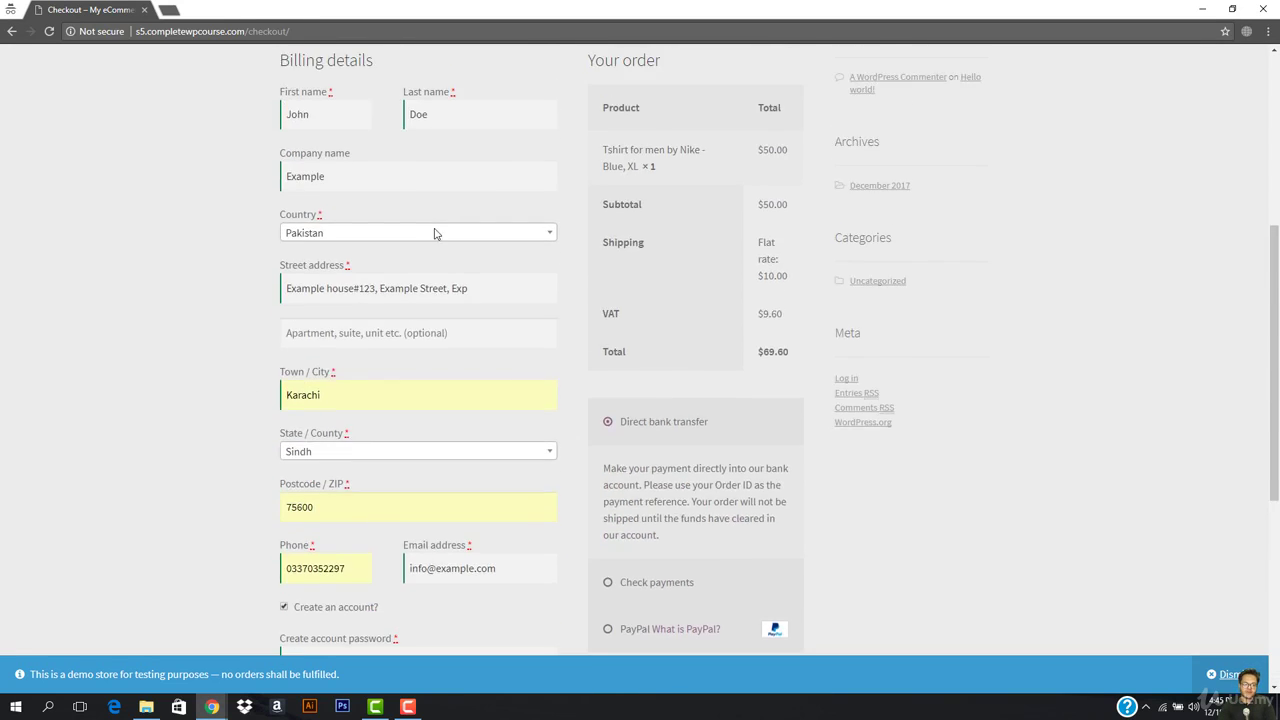
pyautogui.scroll(3, 690, 300)
pyautogui.scroll(-7, 650, 510)
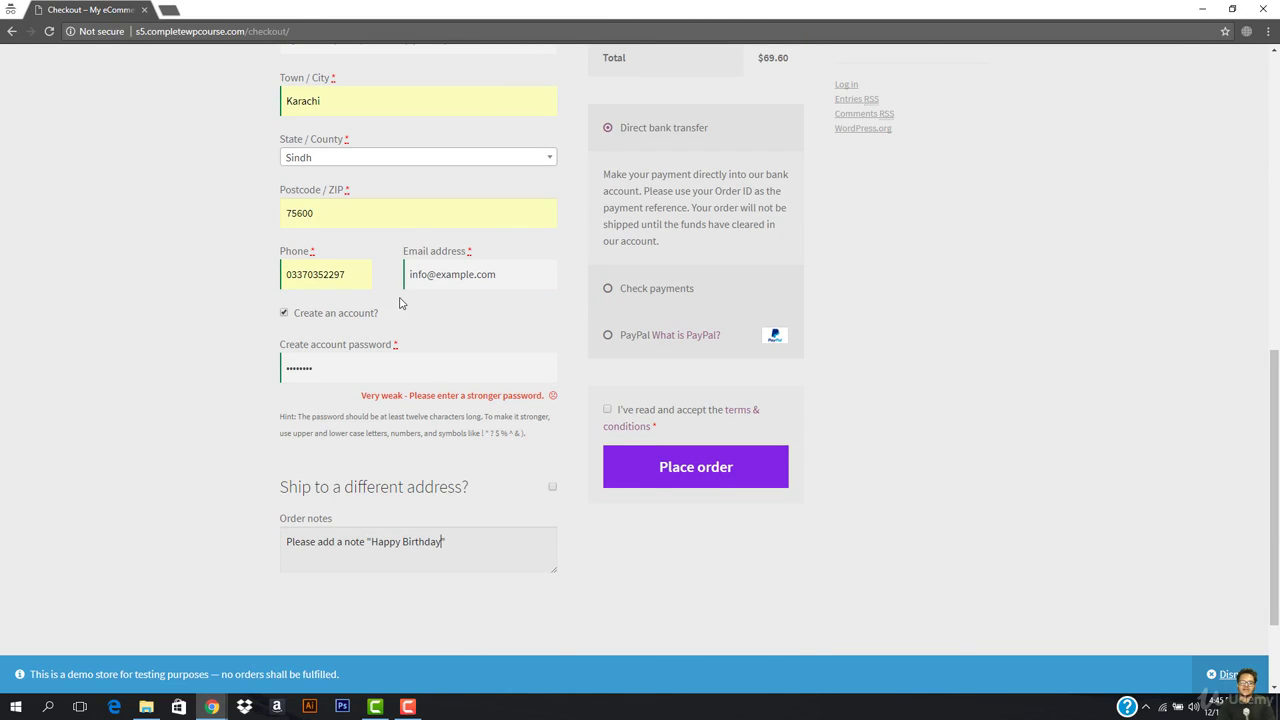
pyautogui.scroll(4, 400, 303)
pyautogui.scroll(-5, 506, 413)
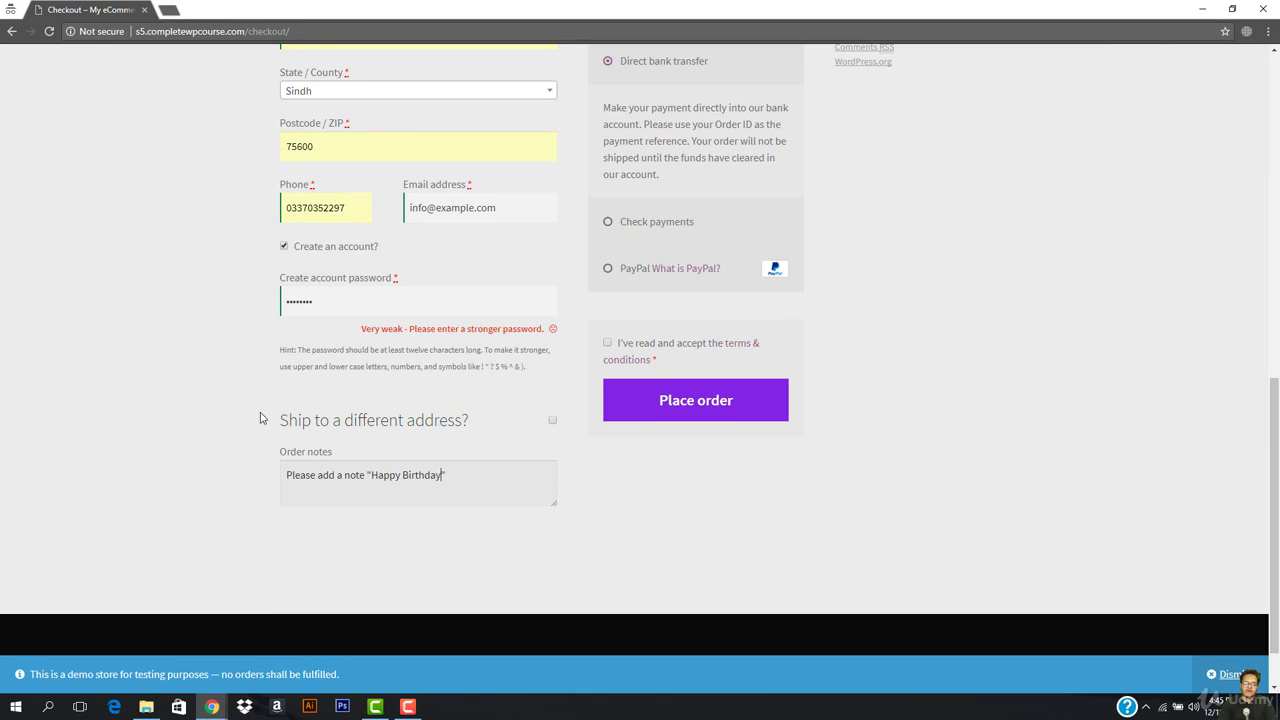
pyautogui.write('and do not add the inv')
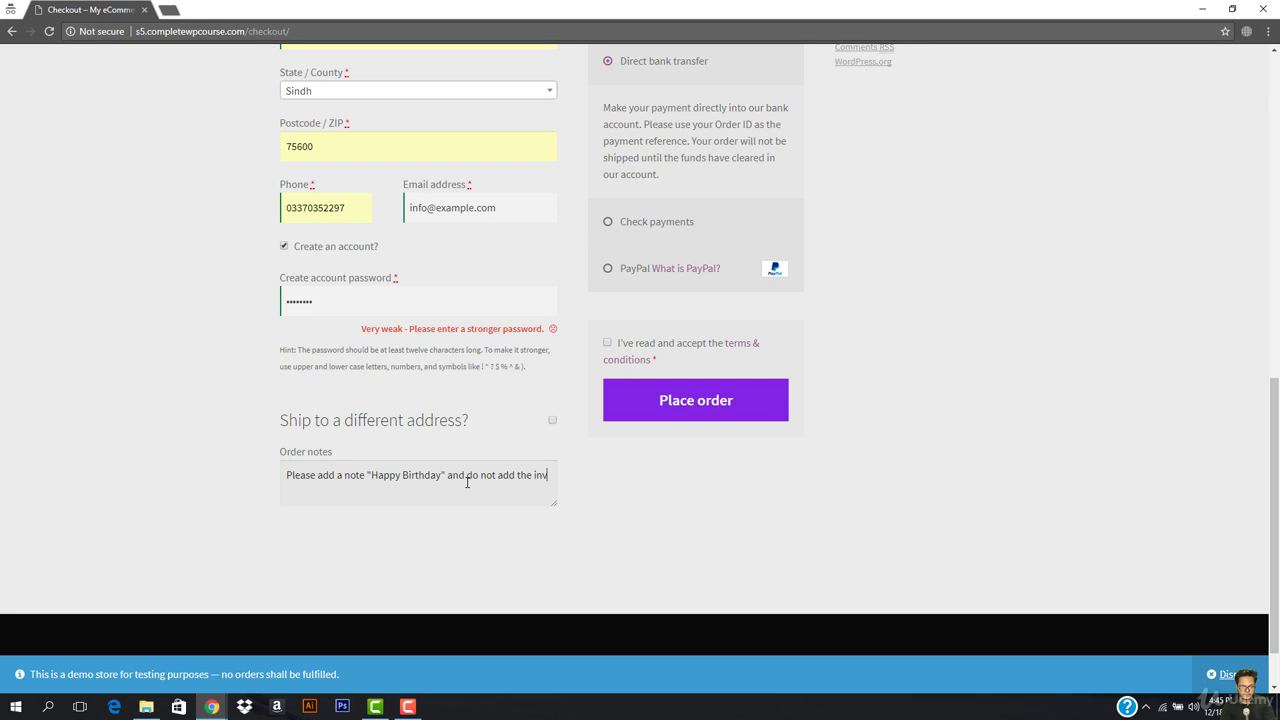
pyautogui.write('oice')
pyautogui.scroll(2, 467, 483)
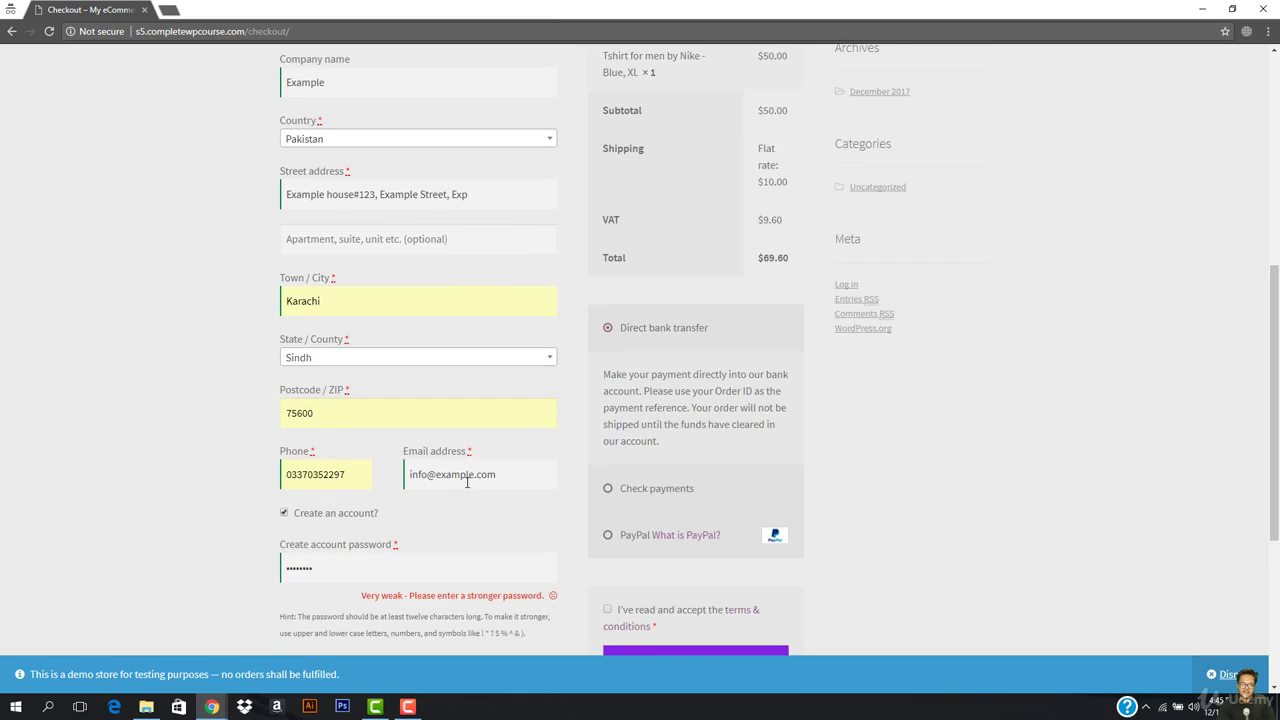
pyautogui.scroll(-2, 469, 480)
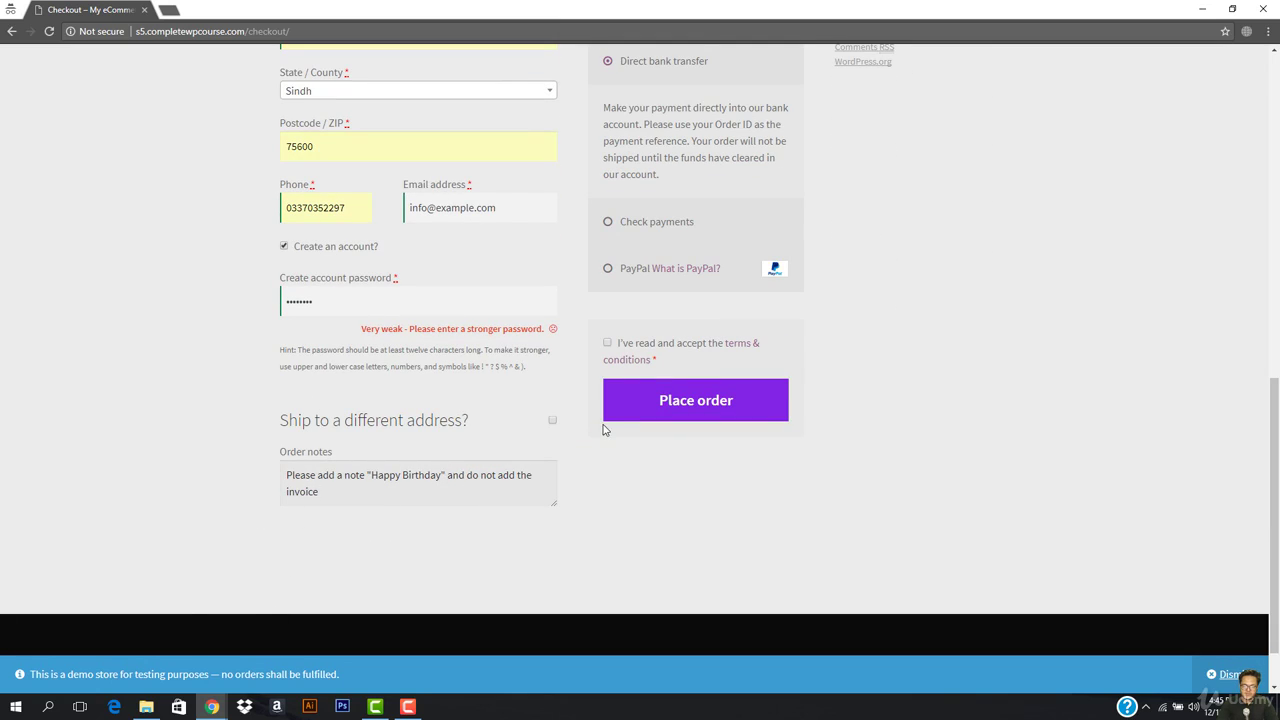
pyautogui.scroll(3, 646, 269)
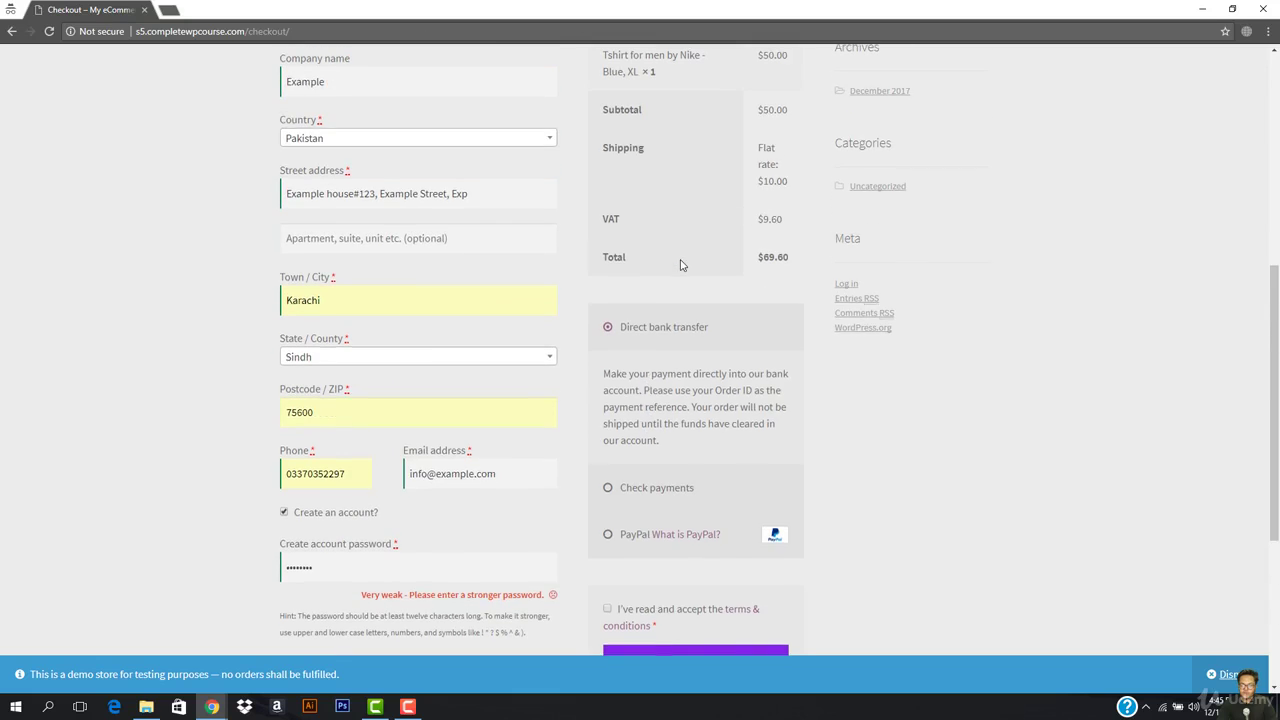
pyautogui.scroll(3, 600, 250)
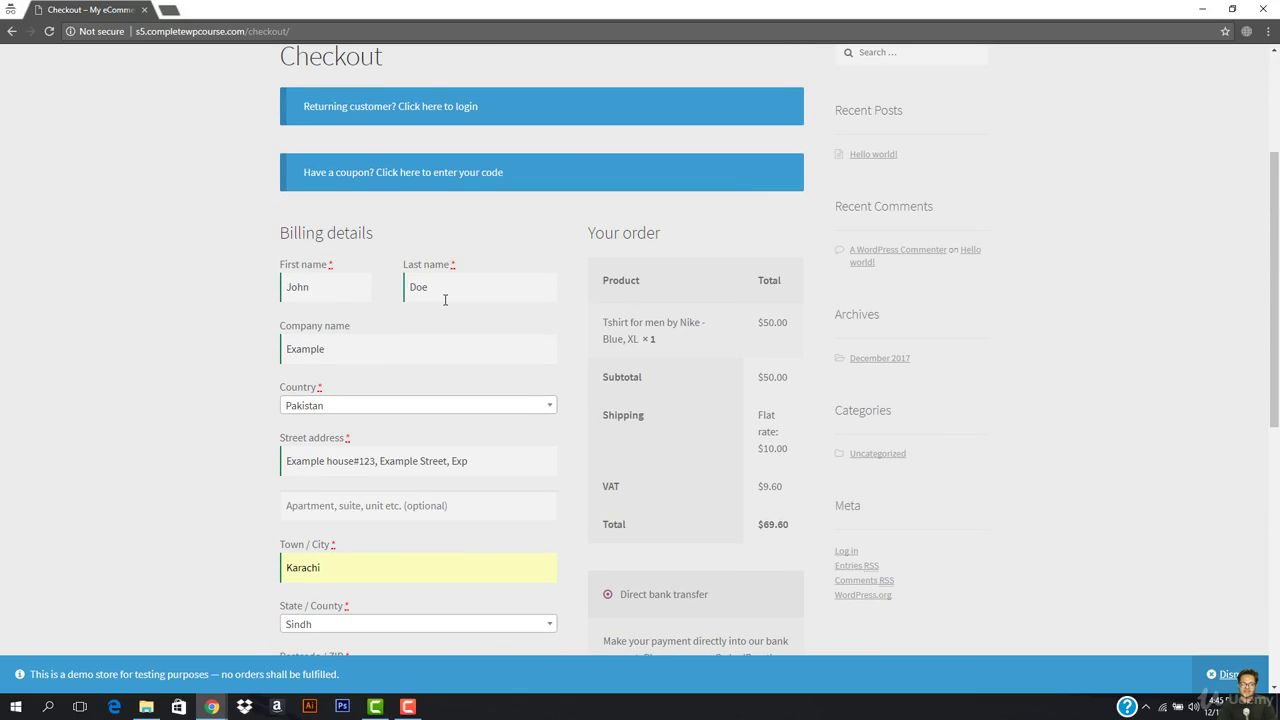
# - Select Check payments as the payment method after briefly trying PayPal
pyautogui.scroll(-4, 722, 229)
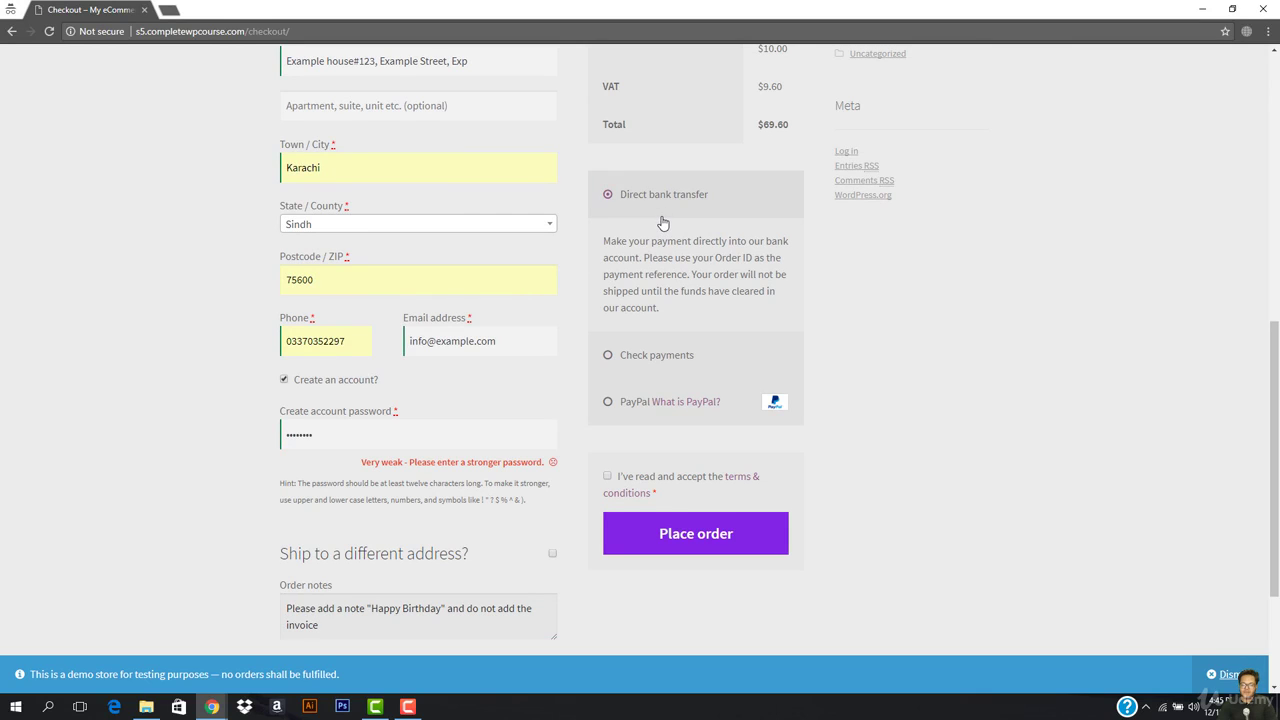
pyautogui.click(646, 358)
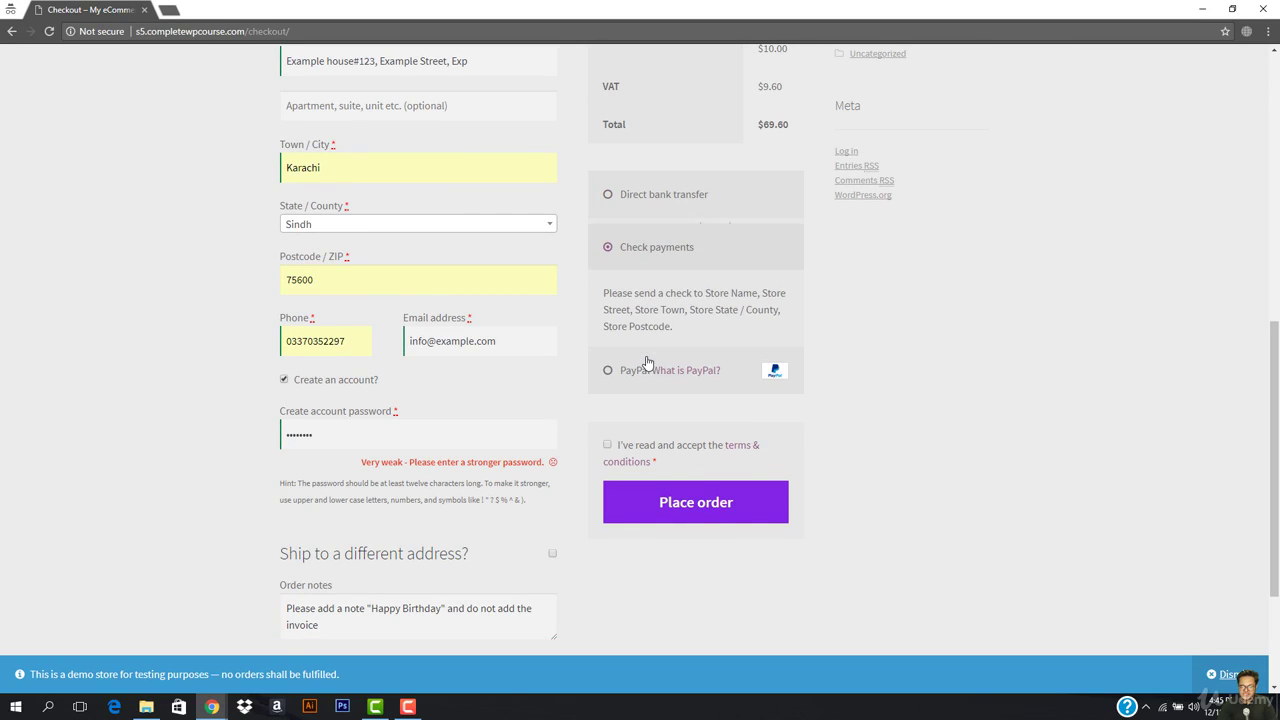
pyautogui.click(607, 369)
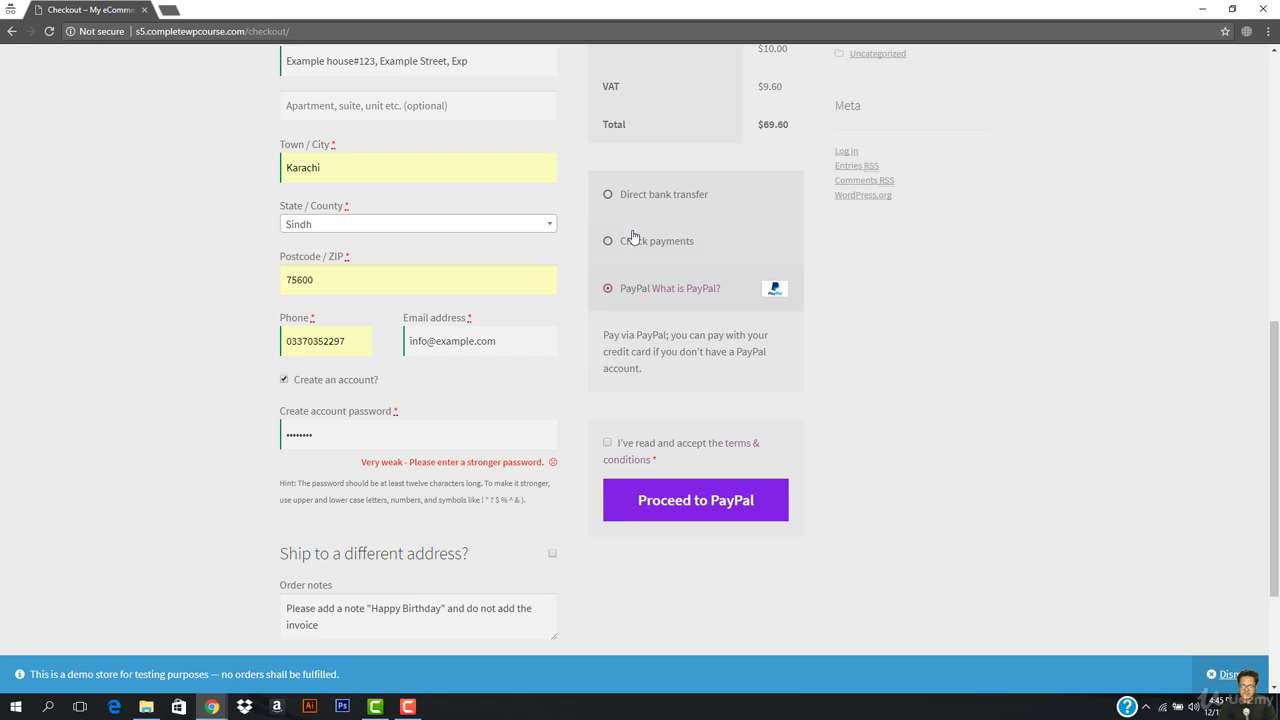
pyautogui.click(635, 236)
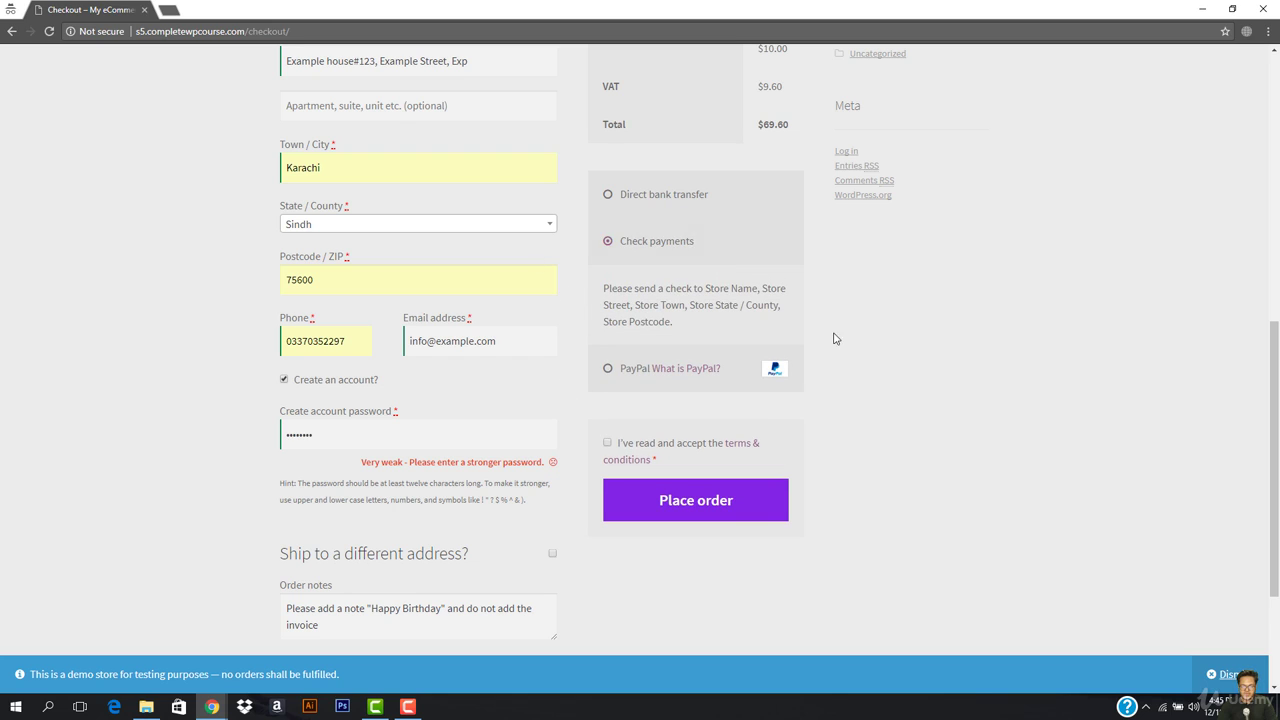
pyautogui.moveTo(603, 289); pyautogui.dragTo(720, 337)
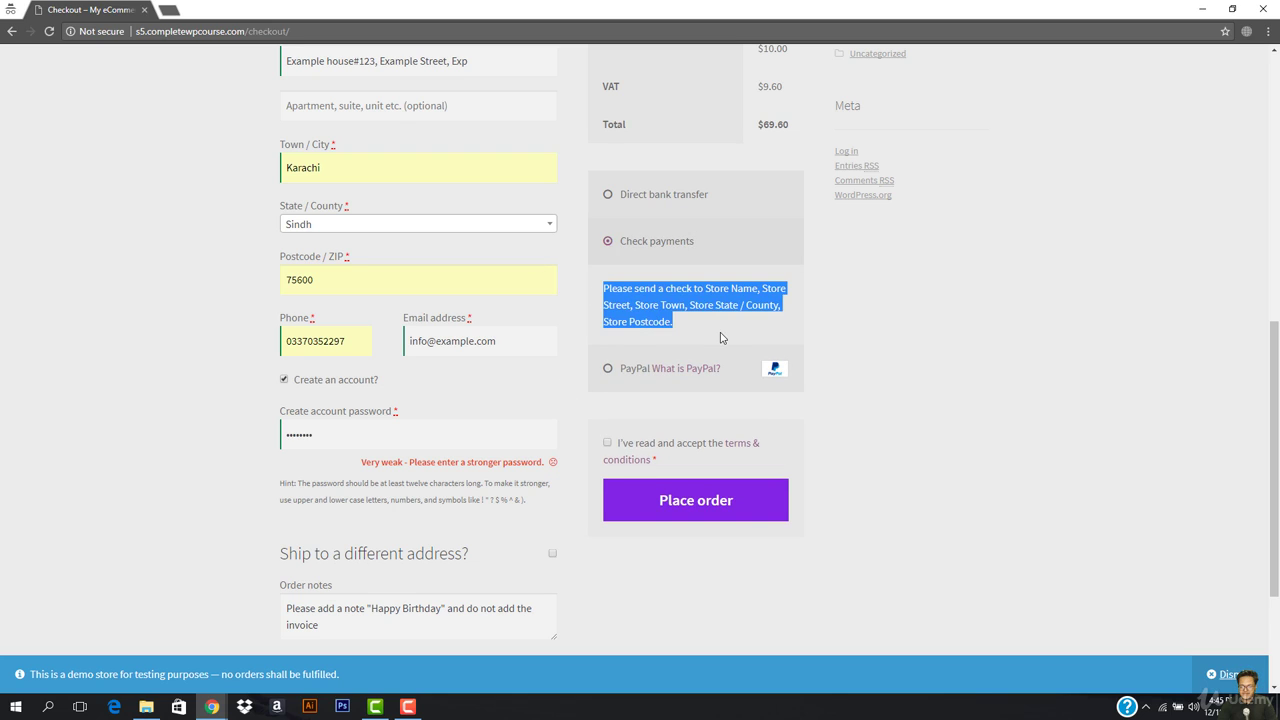
pyautogui.click(604, 298)
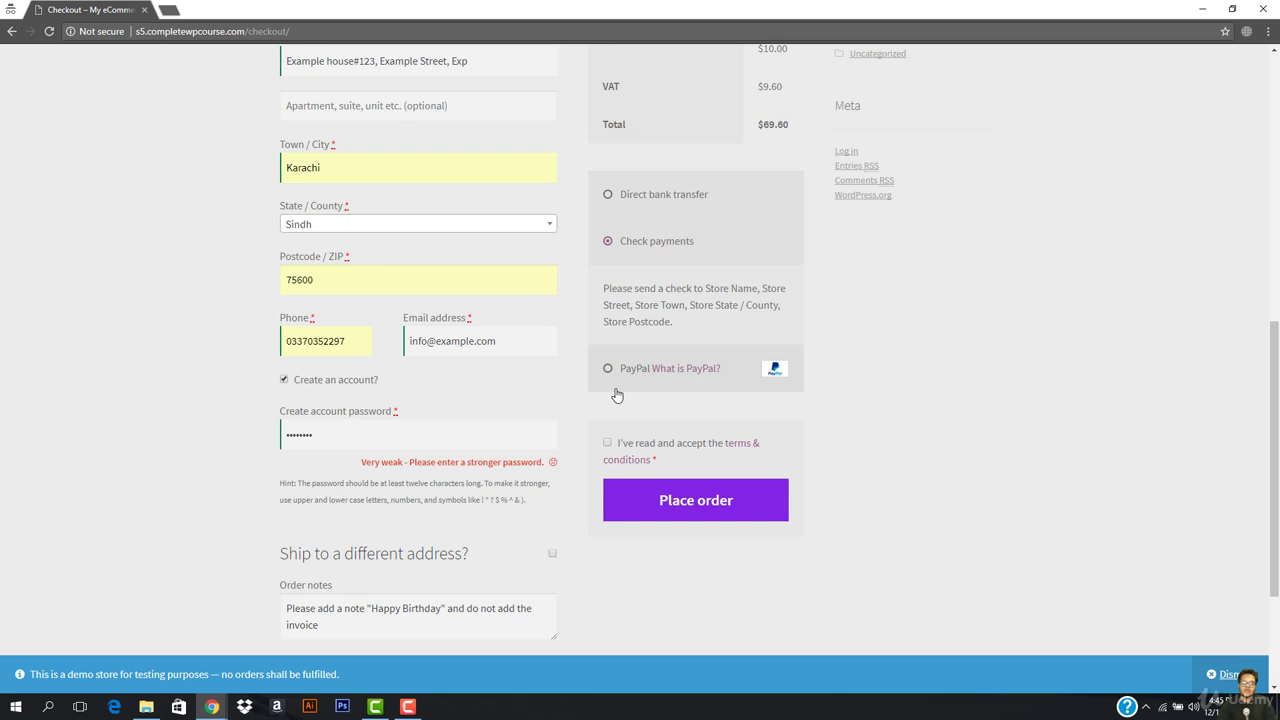
# - Open the admin WooCommerce Checkout settings for Check payments
pyautogui.moveTo(213, 707)
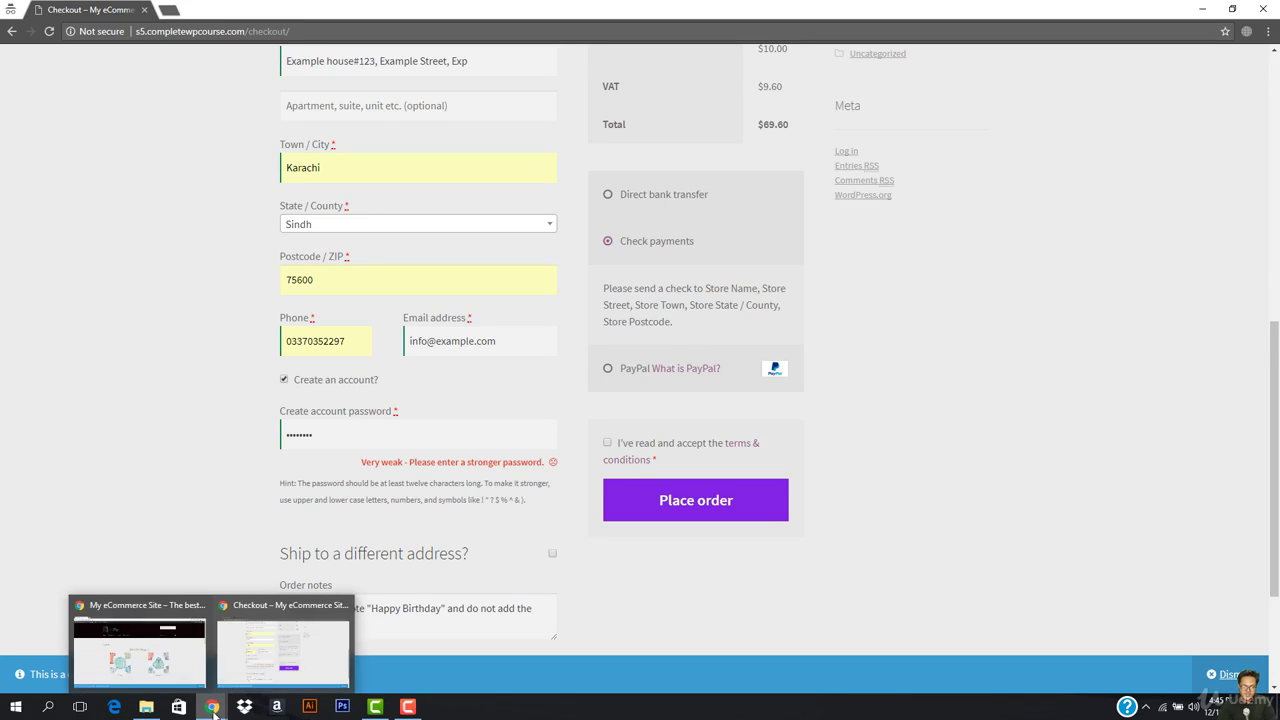
pyautogui.click(140, 640)
pyautogui.moveTo(88, 71)
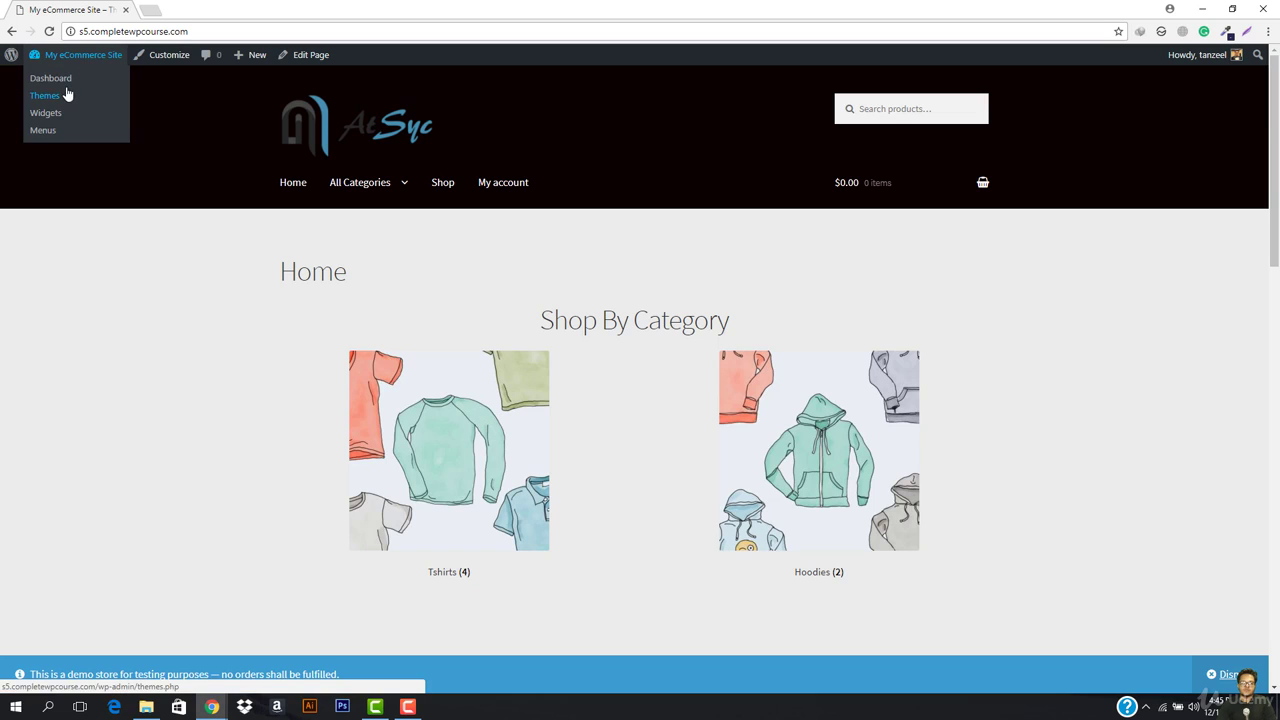
pyautogui.click(50, 79)
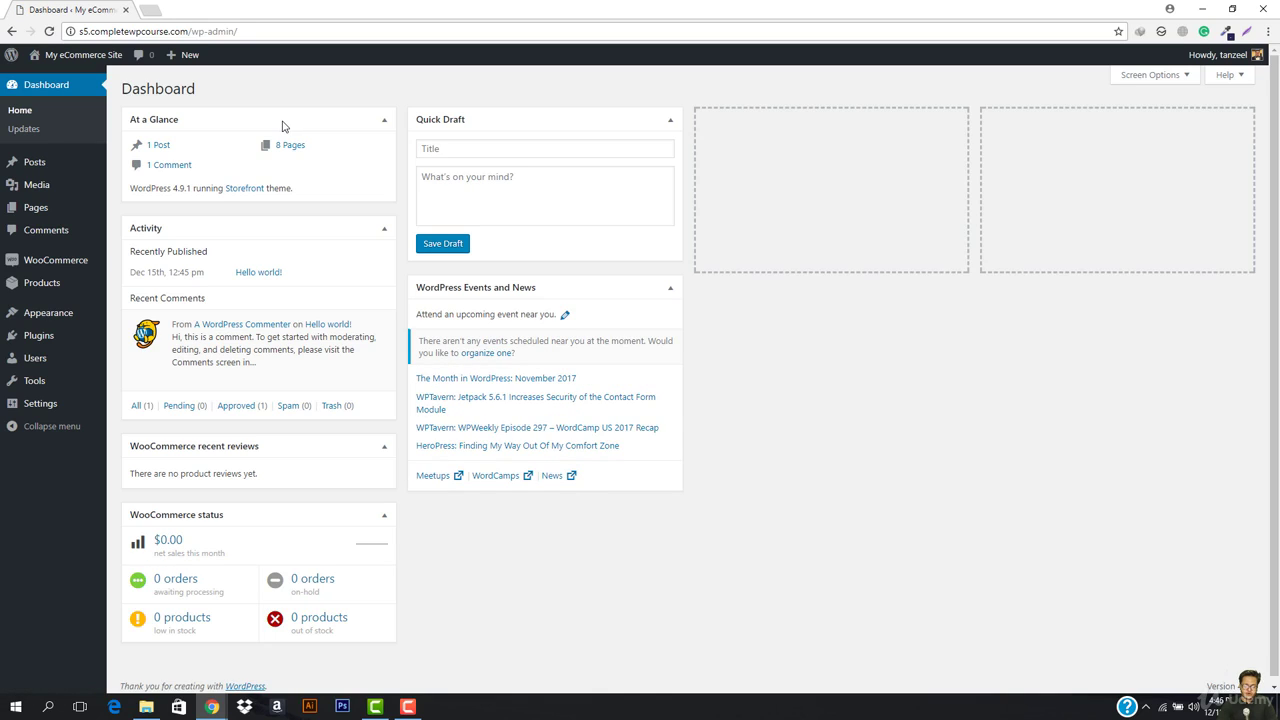
pyautogui.moveTo(57, 266)
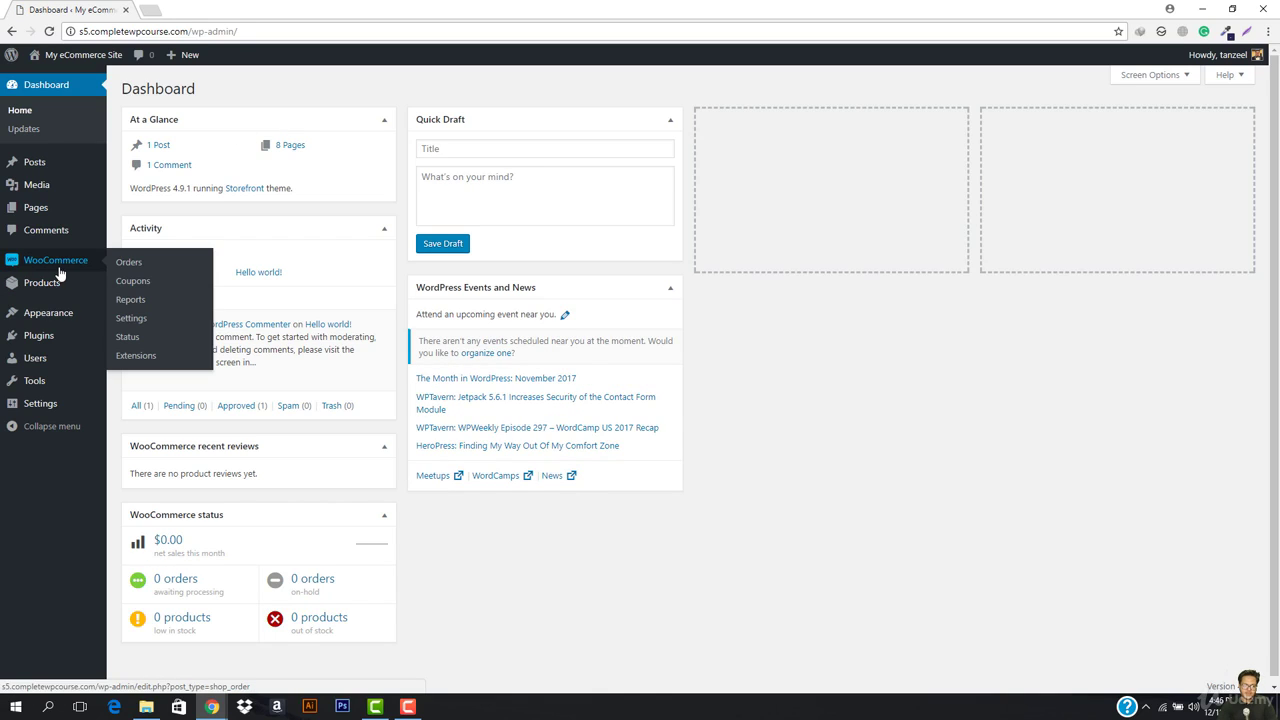
pyautogui.click(130, 320)
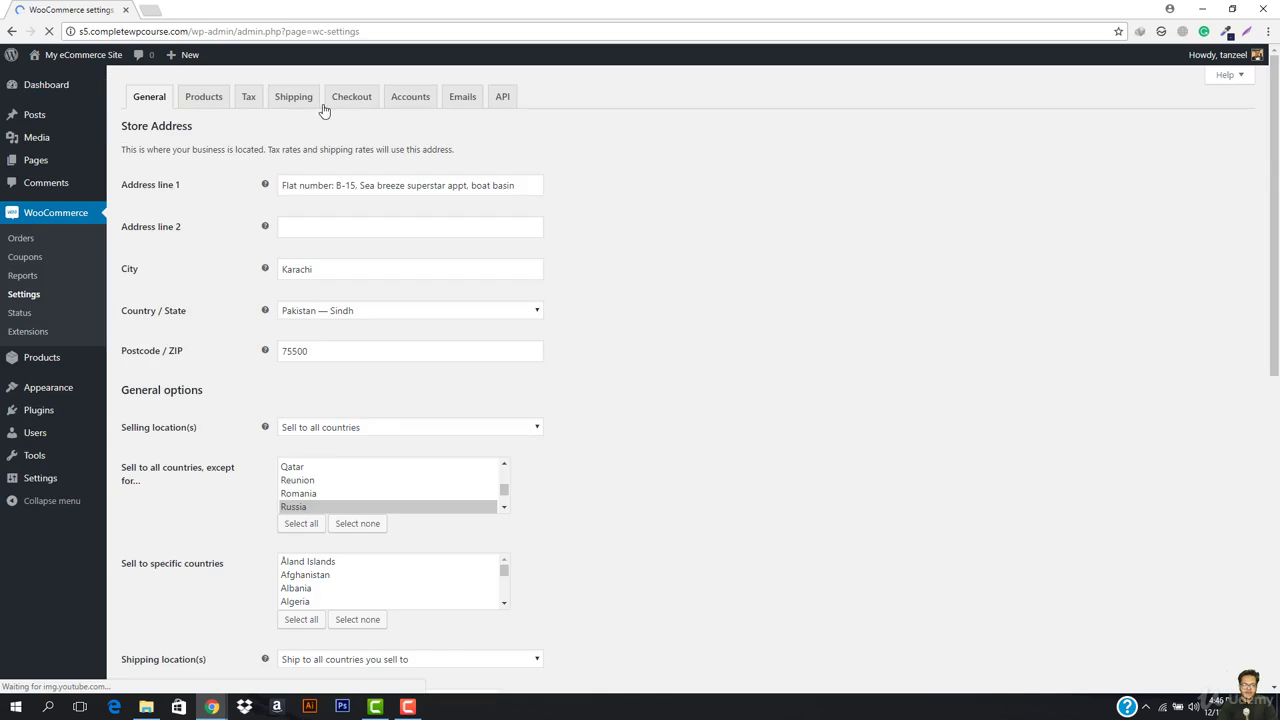
pyautogui.click(350, 100)
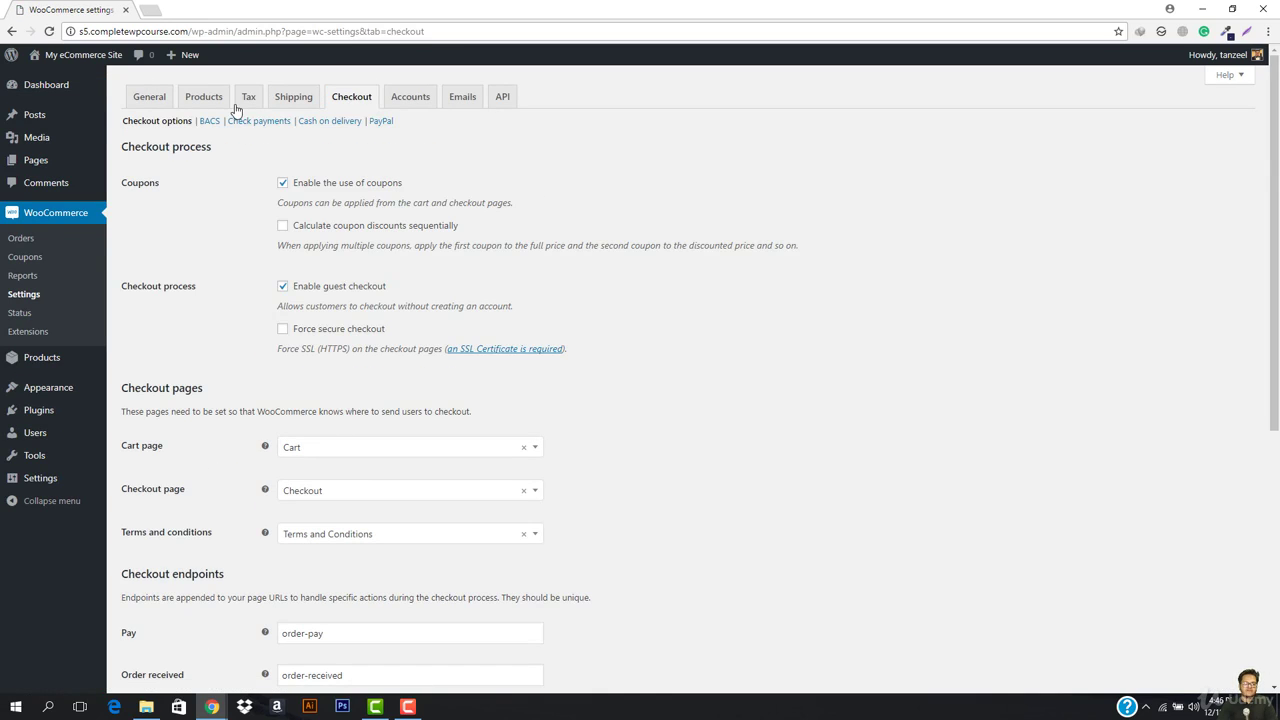
pyautogui.click(255, 124)
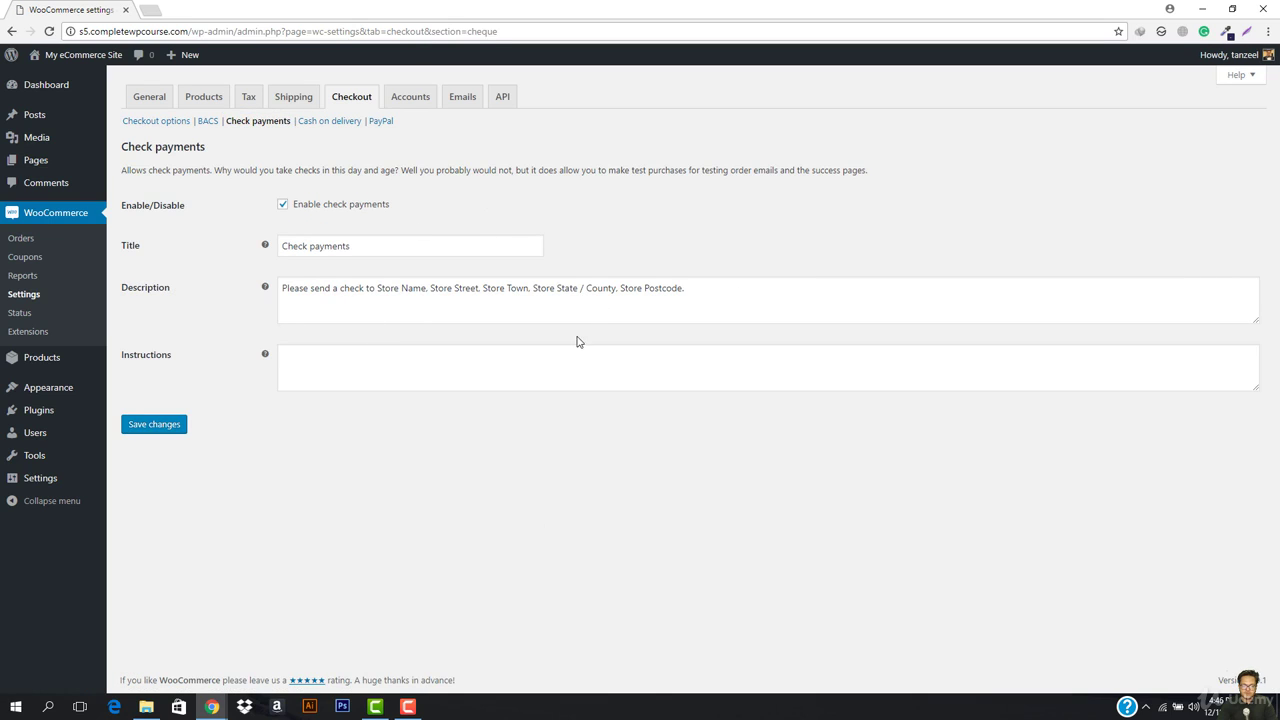
# - Copy the Description text into Instructions and save the Check payments settings
pyautogui.tripleClick(713, 286)
pyautogui.hotkey('ctrl', 'c')
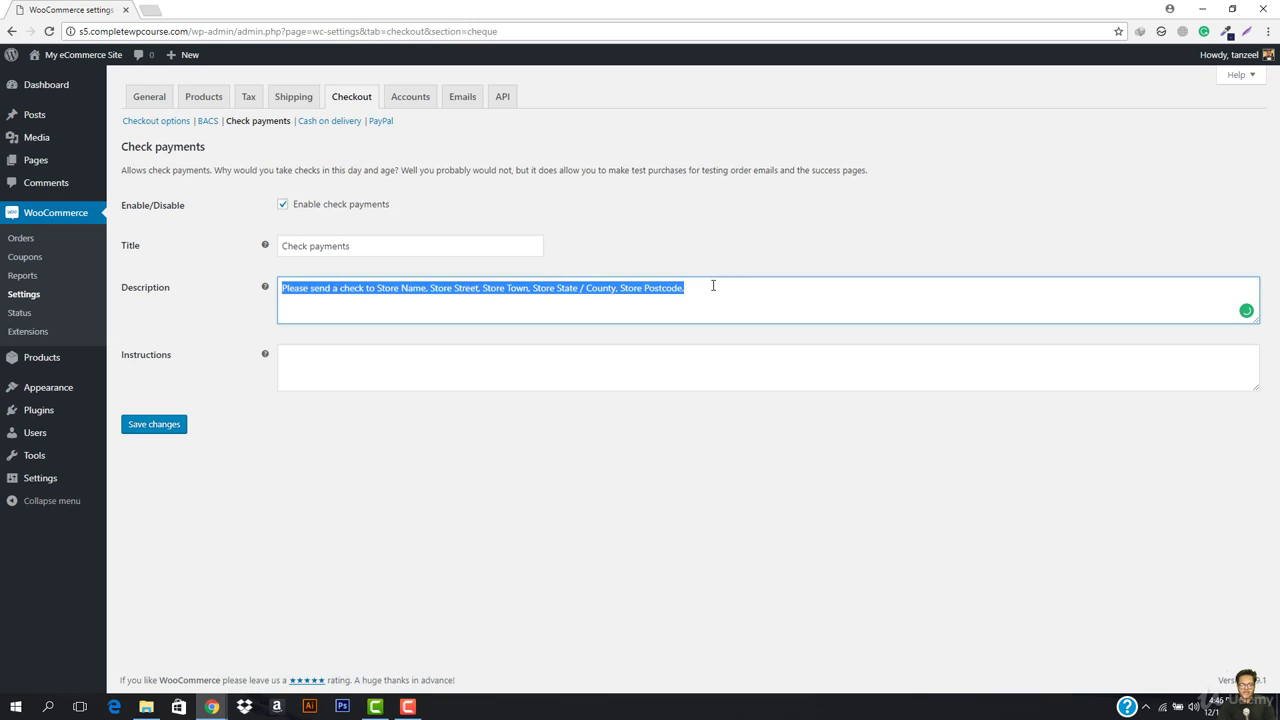
pyautogui.click(577, 384)
pyautogui.hotkey('ctrl', 'v')
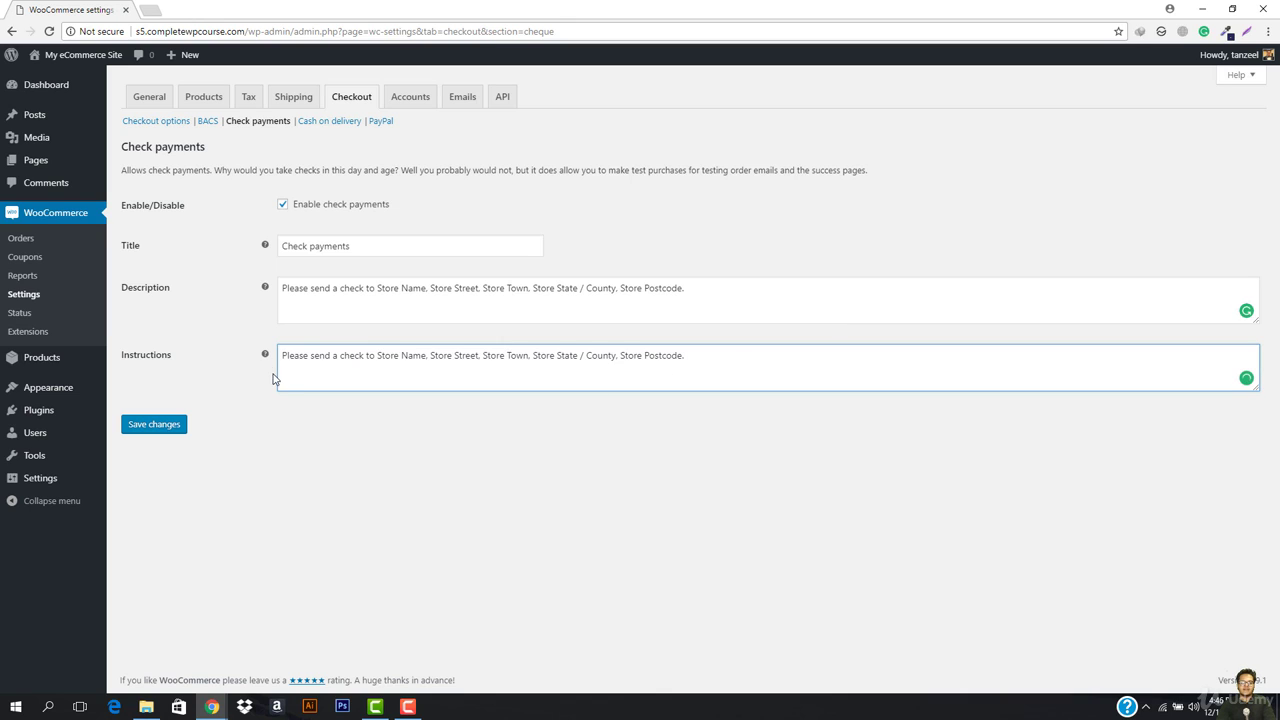
pyautogui.moveTo(266, 356)
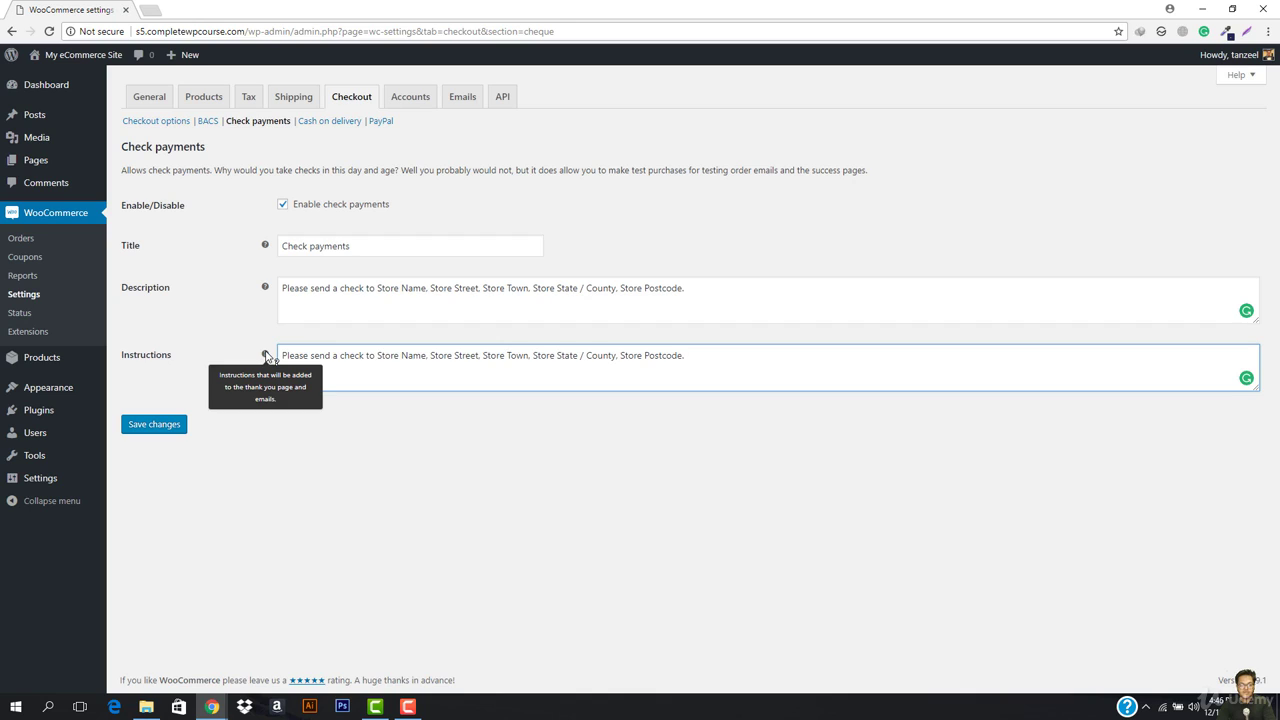
pyautogui.moveTo(266, 290)
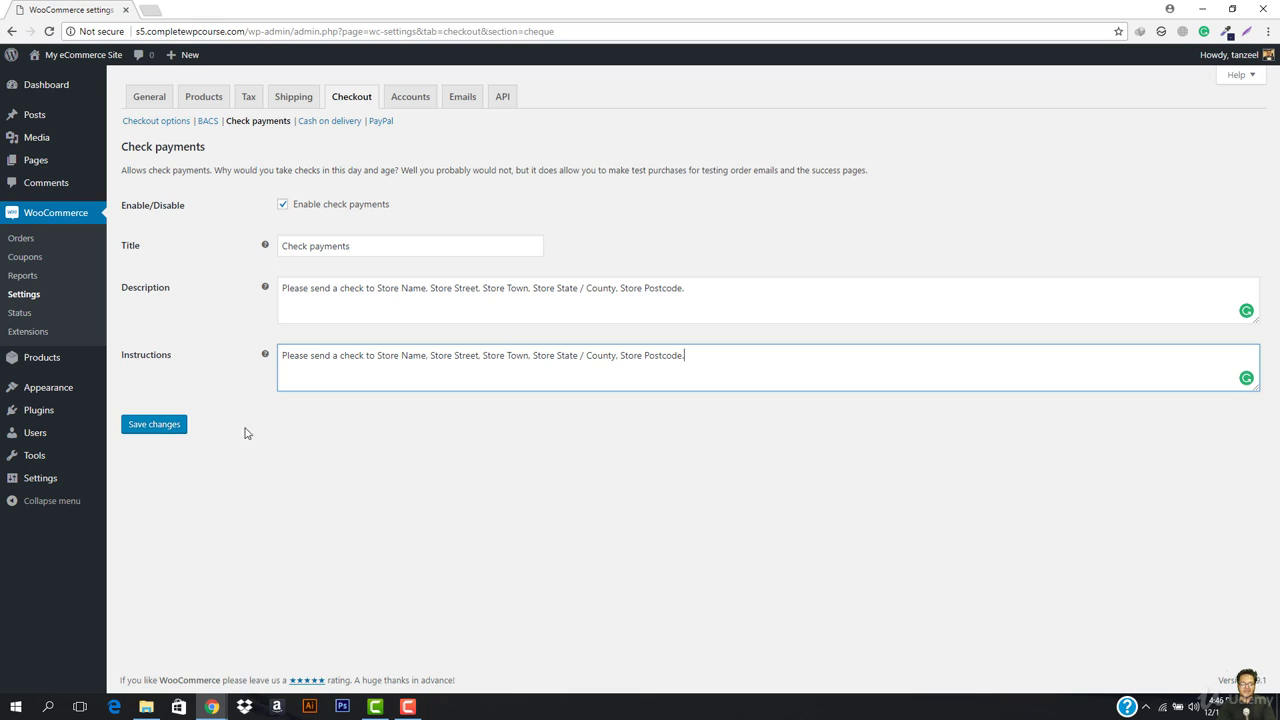
pyautogui.click(154, 424)
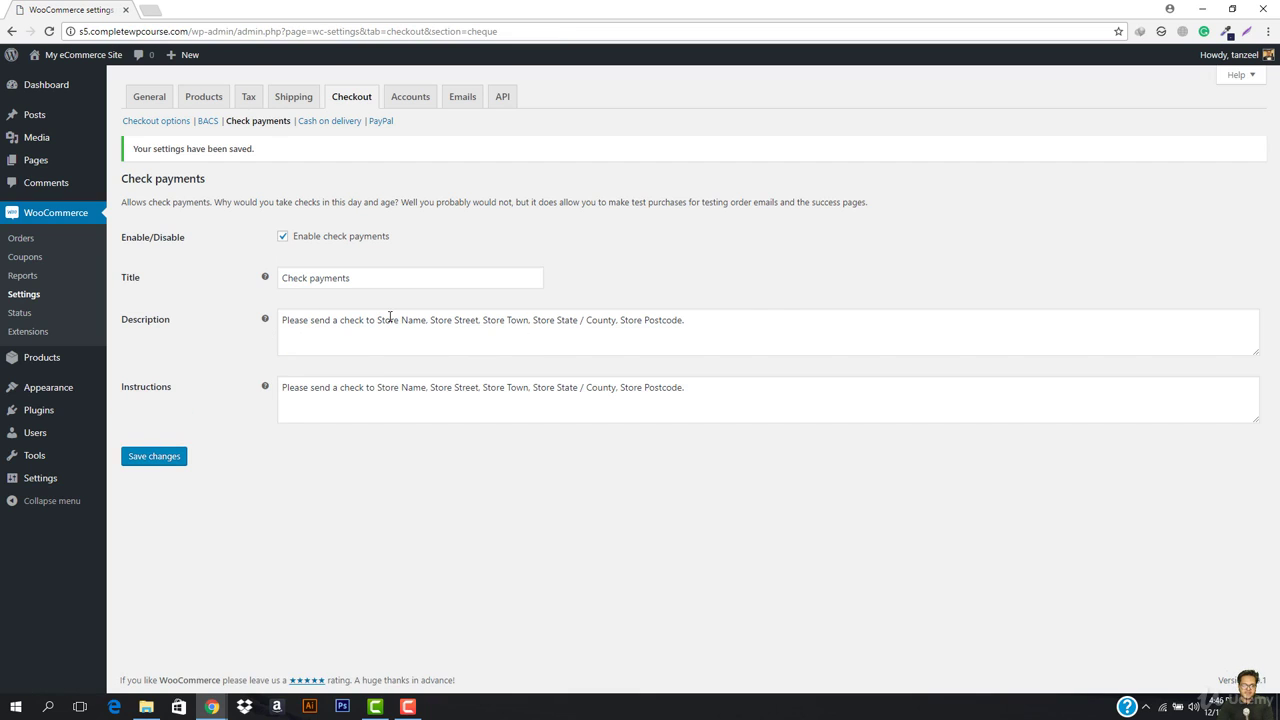
# - Back on checkout, accept the terms and conditions and place the $69.60 order
pyautogui.moveTo(212, 706)
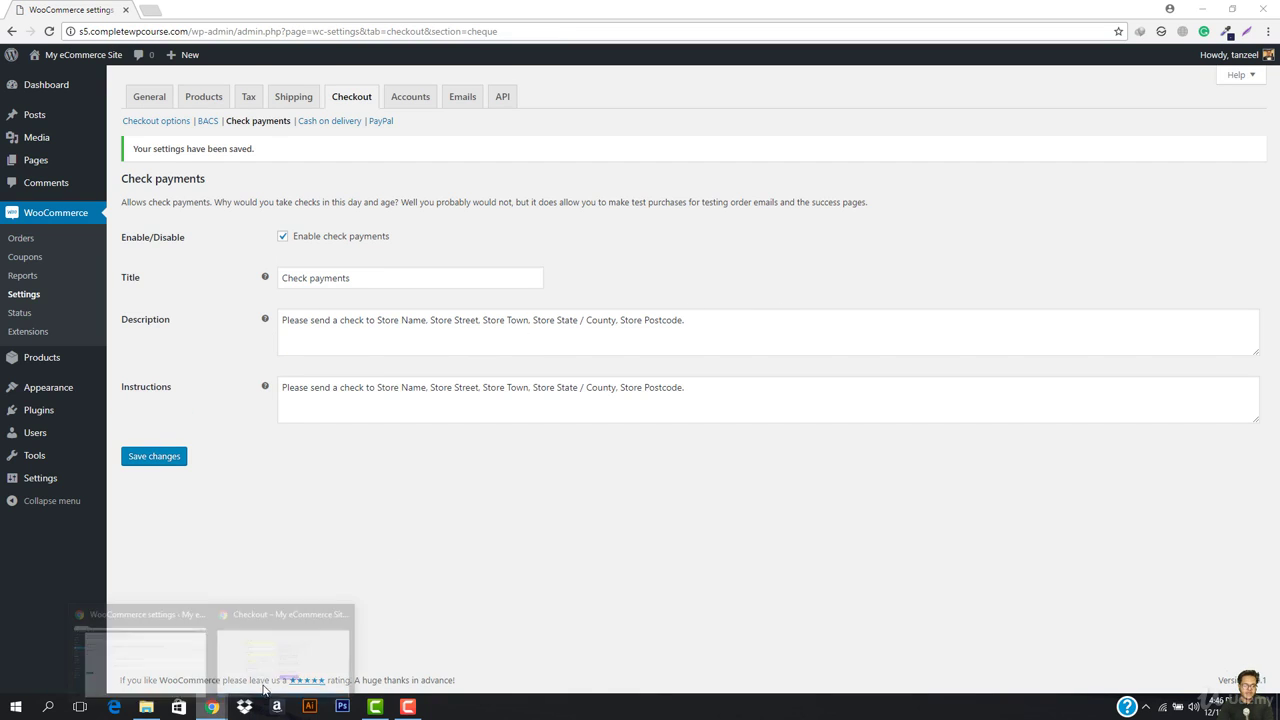
pyautogui.click(303, 634)
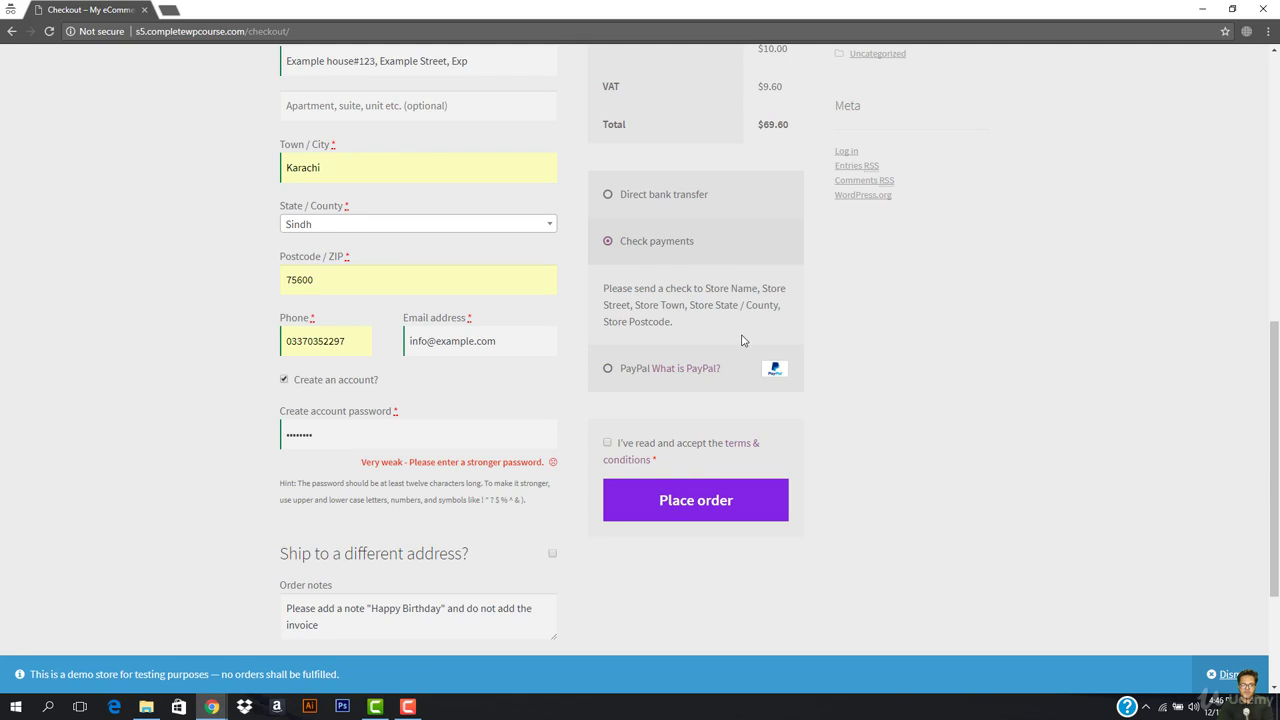
pyautogui.click(687, 503)
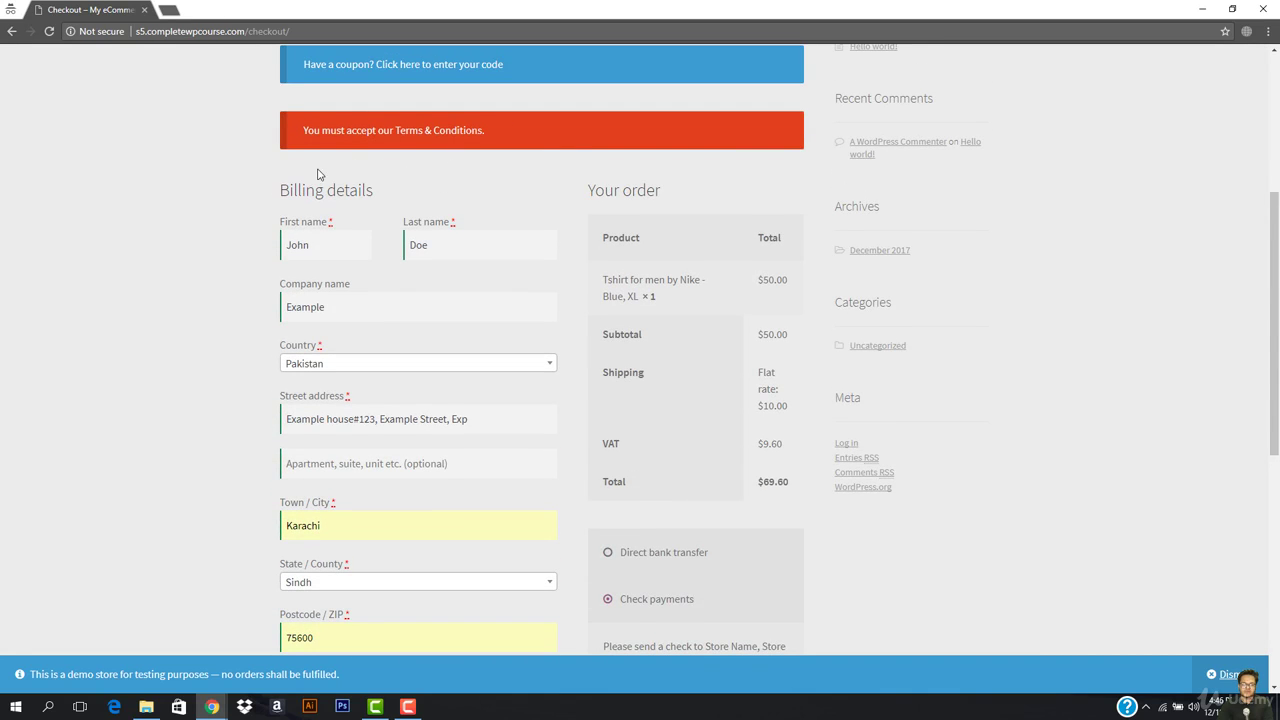
pyautogui.scroll(-5, 634, 214)
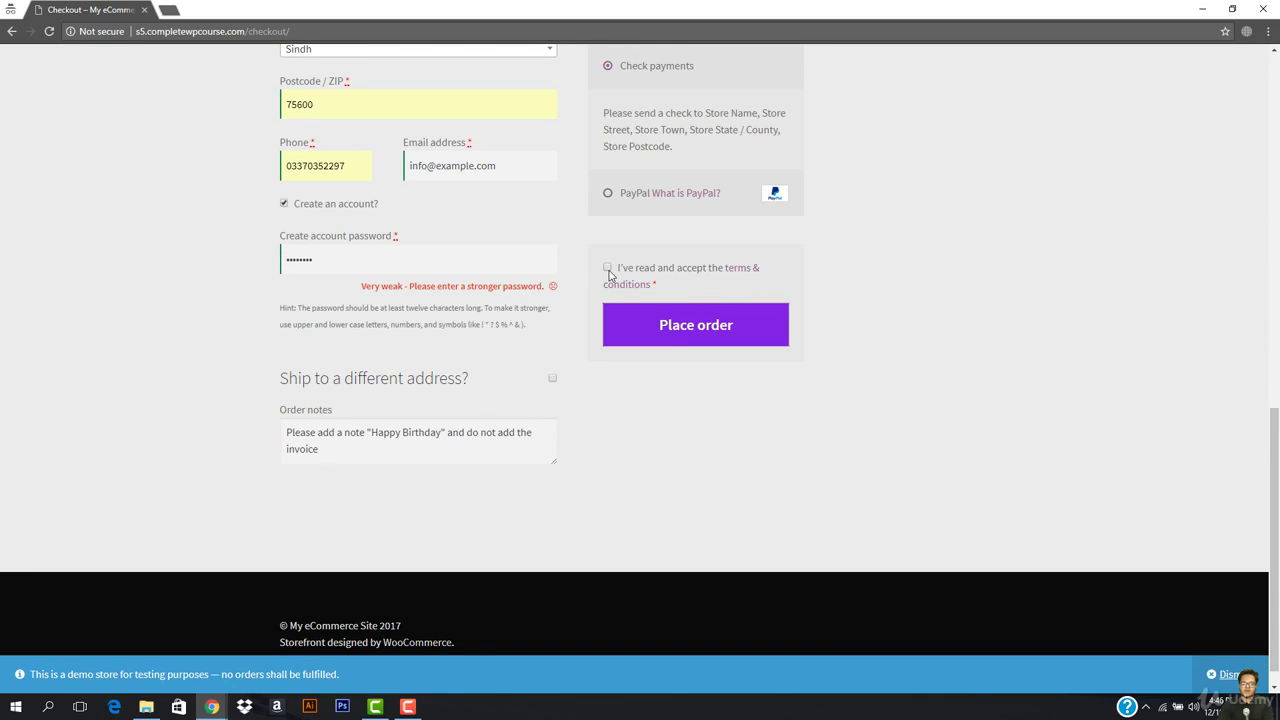
pyautogui.click(610, 269)
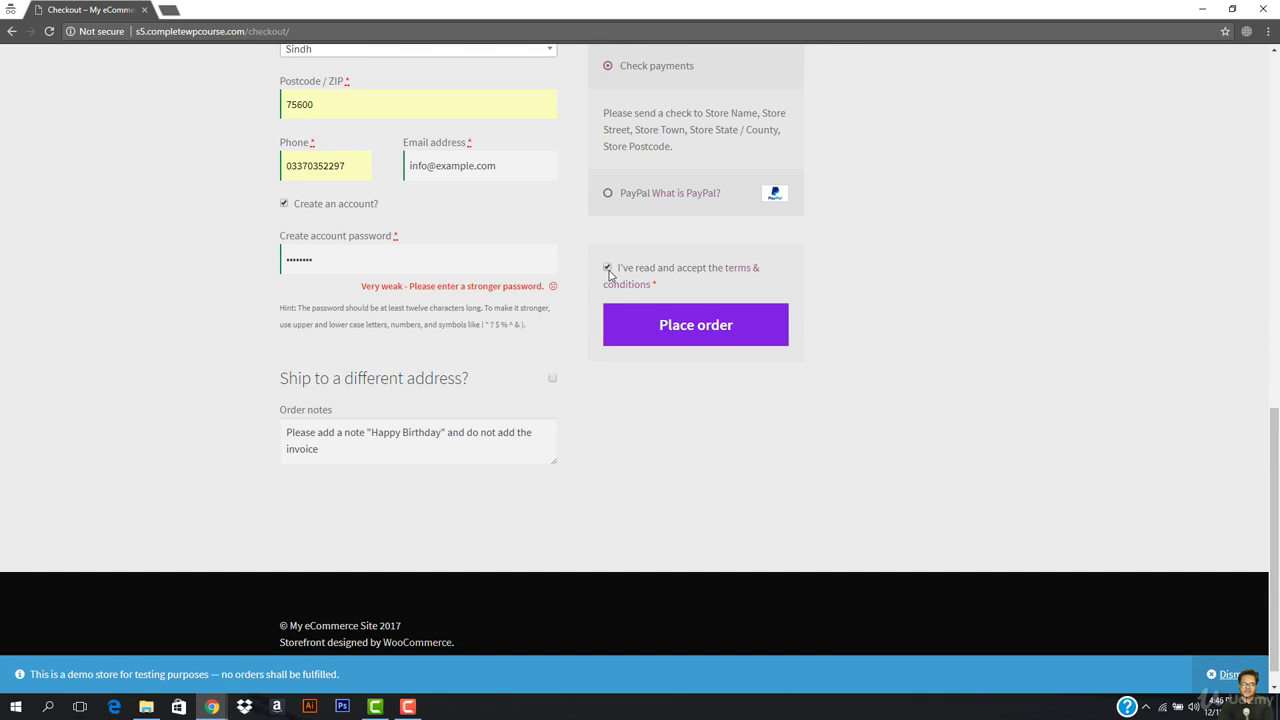
pyautogui.click(742, 267)
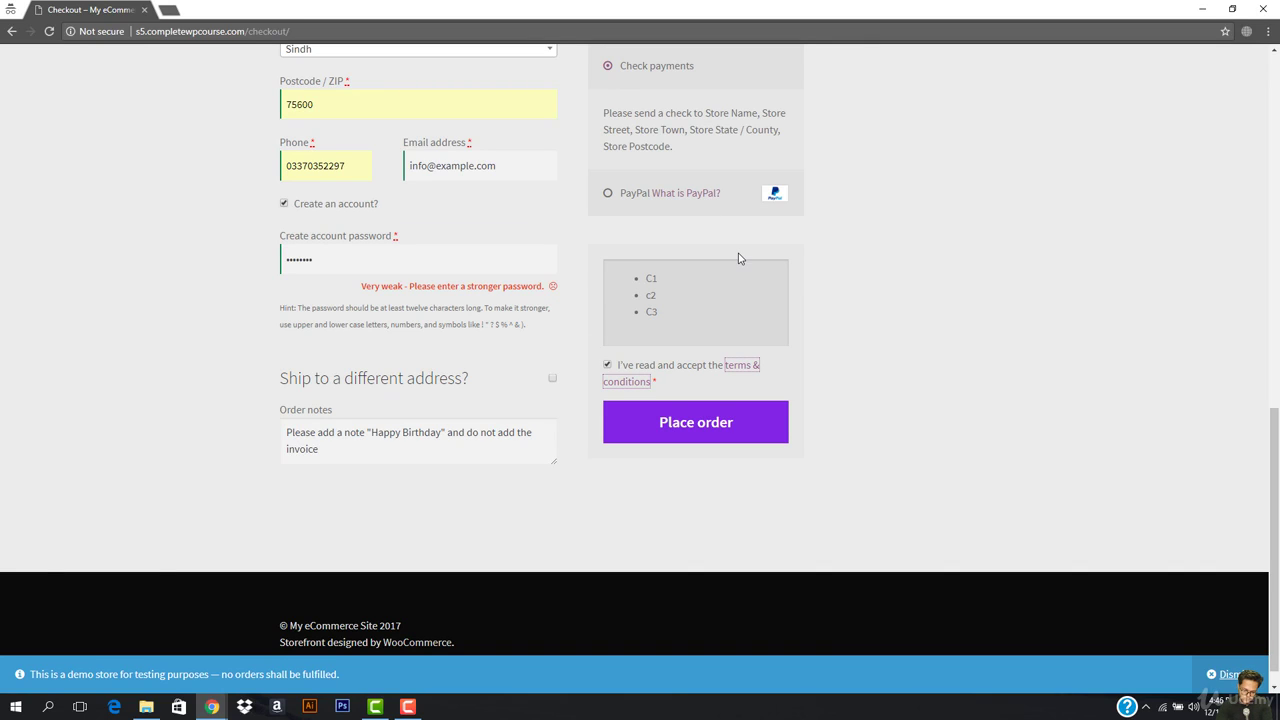
pyautogui.click(724, 438)
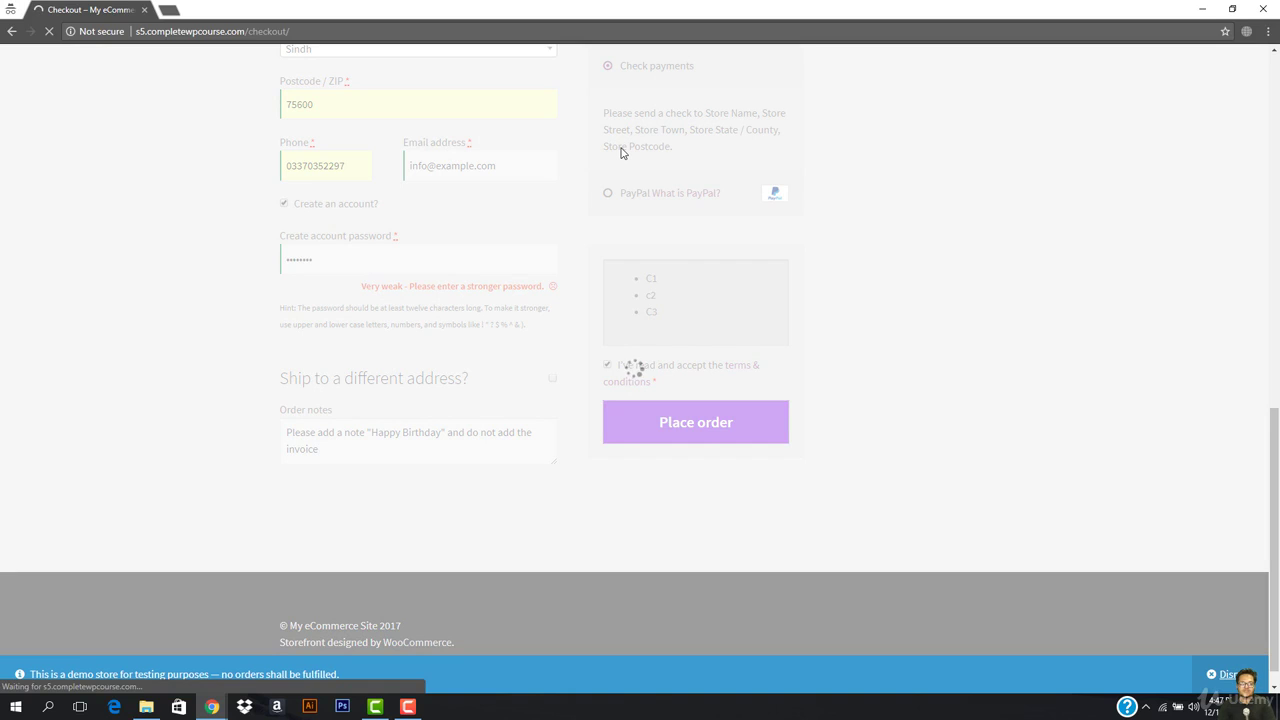
pyautogui.scroll(-1, 400, 360)
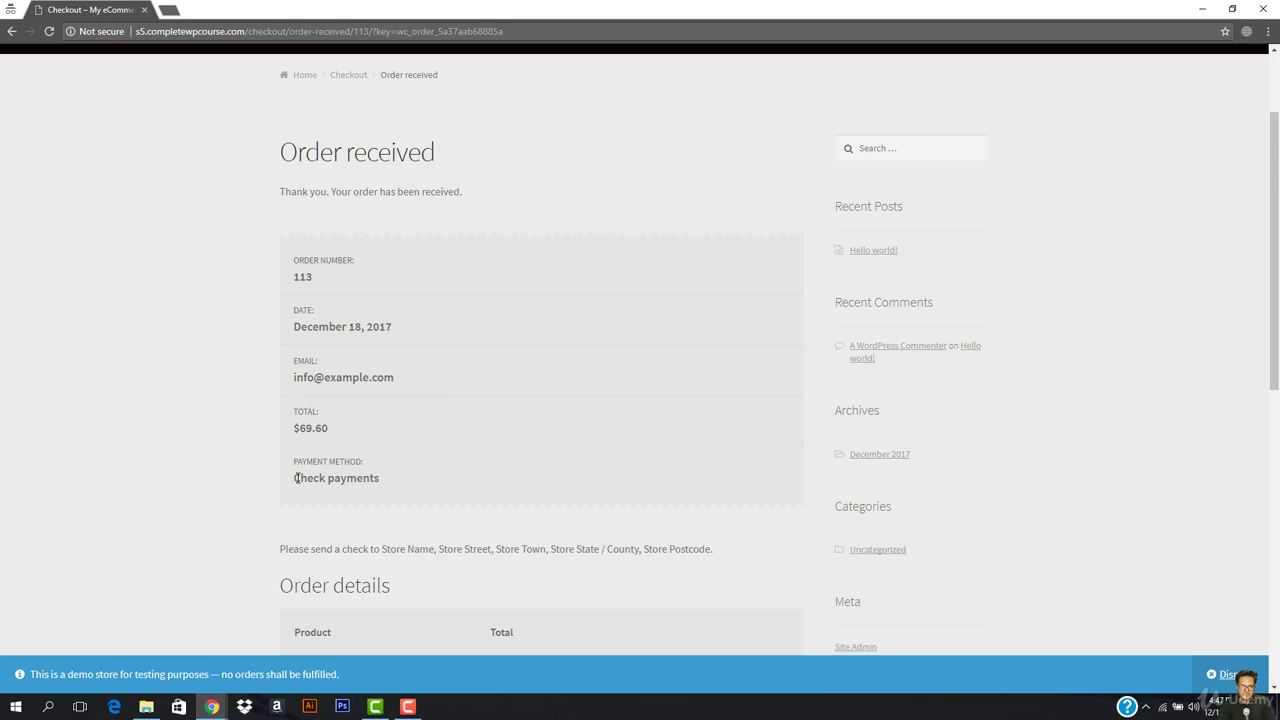
pyautogui.scroll(-1, 386, 481)
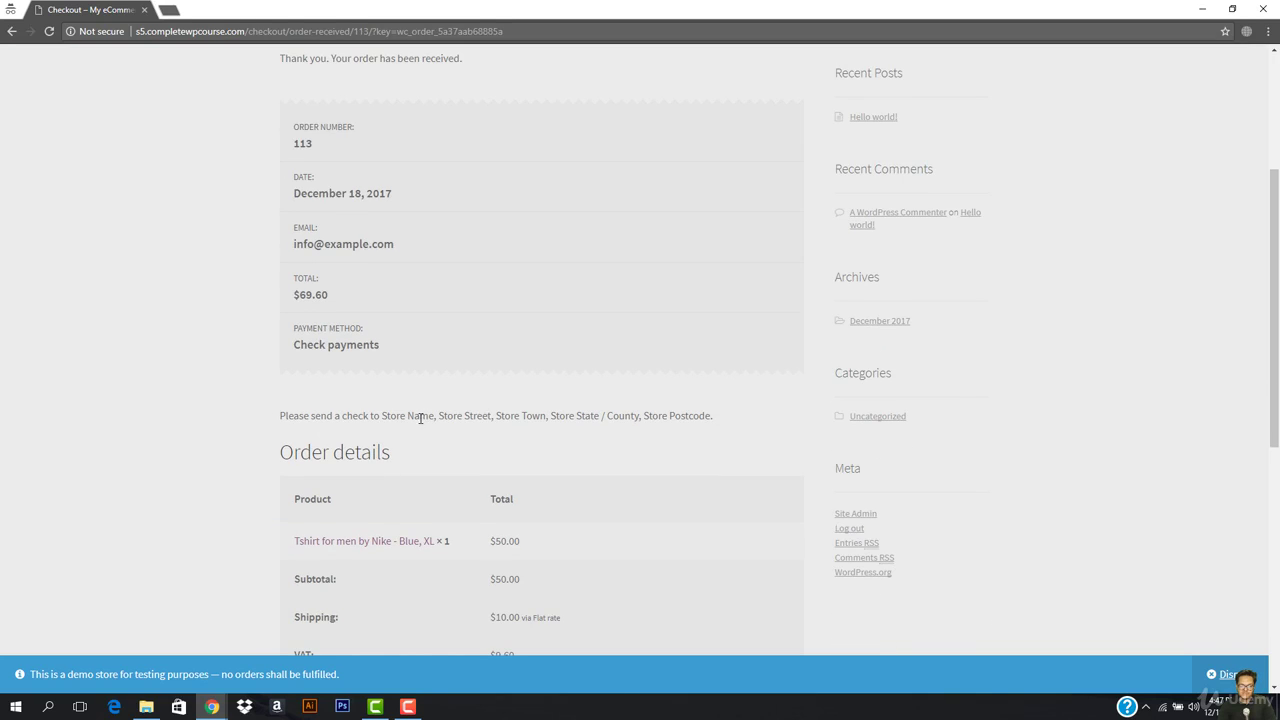
pyautogui.keyDown('shift'); pyautogui.click(655, 420); pyautogui.keyUp('shift')
pyautogui.click(575, 442)
pyautogui.scroll(-1, 777, 416)
pyautogui.scroll(-3, 331, 386)
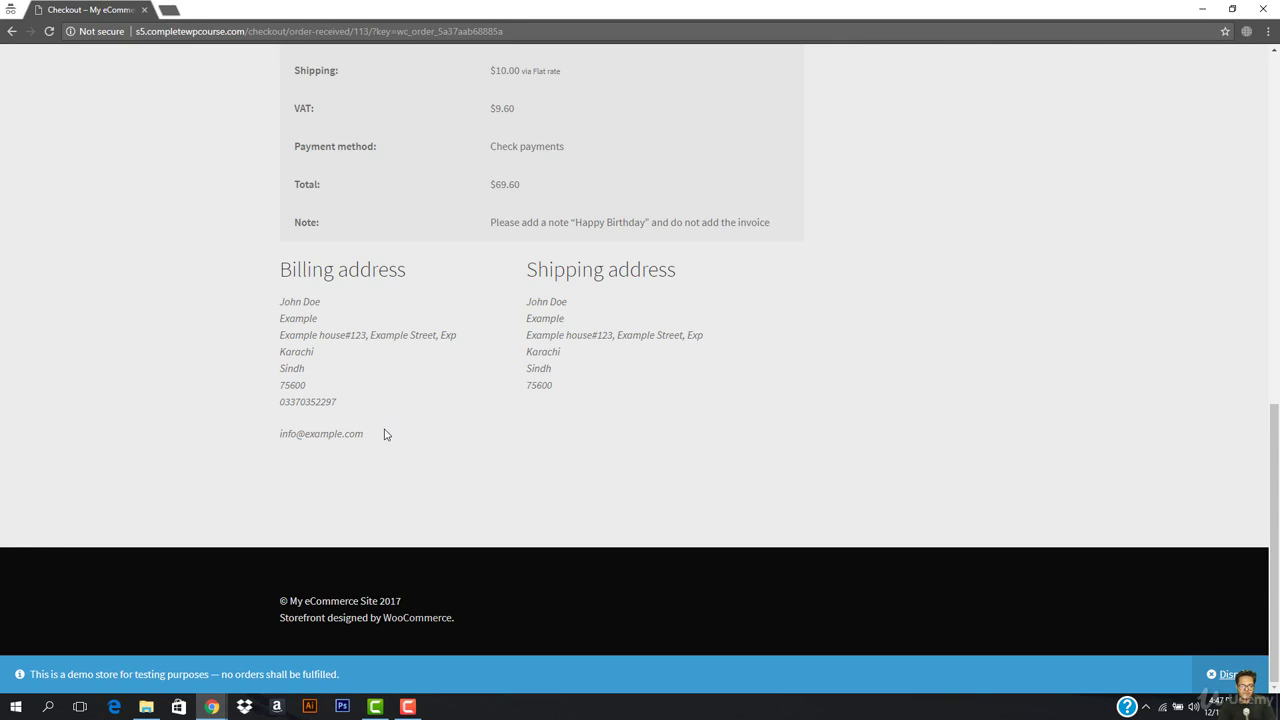
pyautogui.scroll(10, 385, 434)
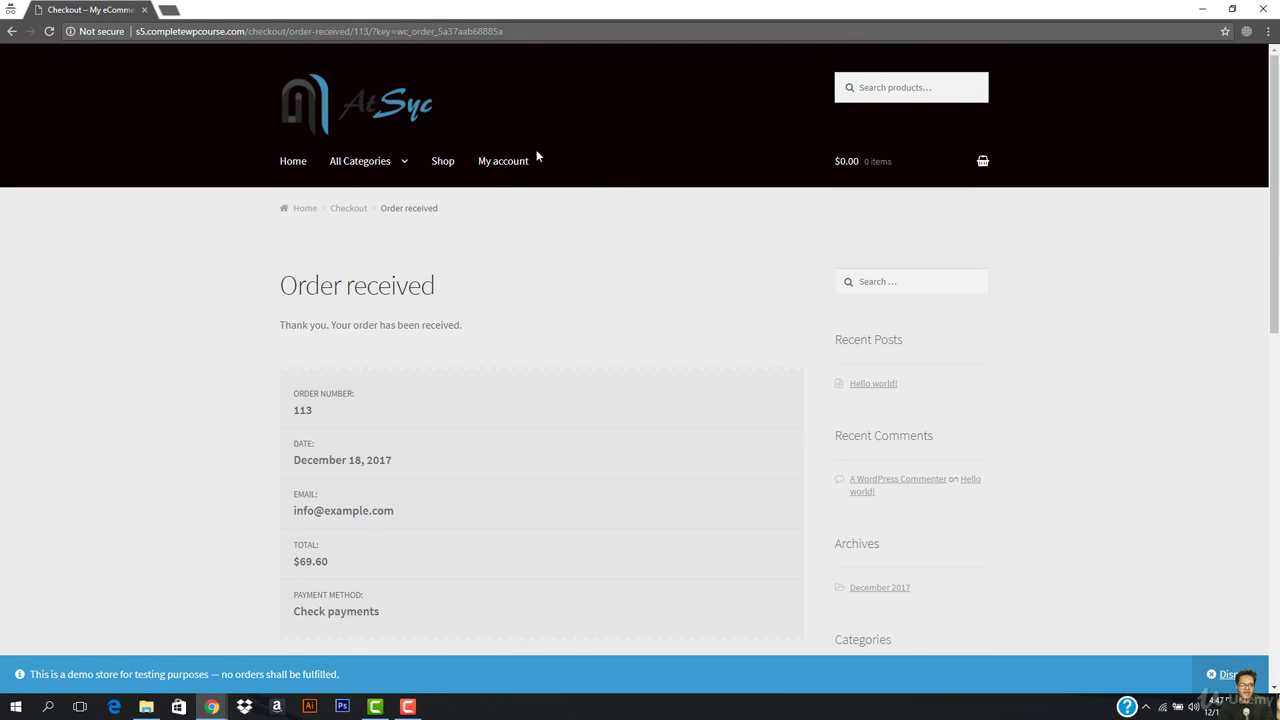
# - Go to the customer's My account page and open its Orders history
pyautogui.click(491, 175)
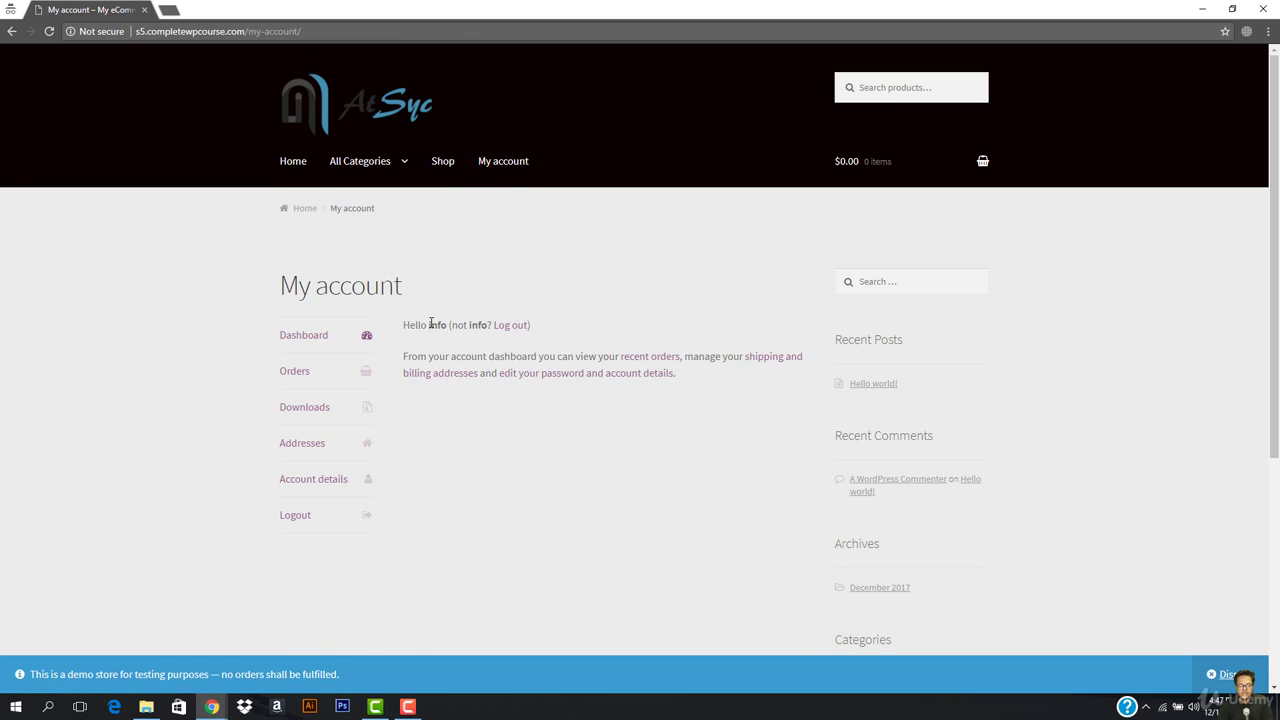
pyautogui.doubleClick(431, 324)
pyautogui.click(451, 330)
pyautogui.click(298, 381)
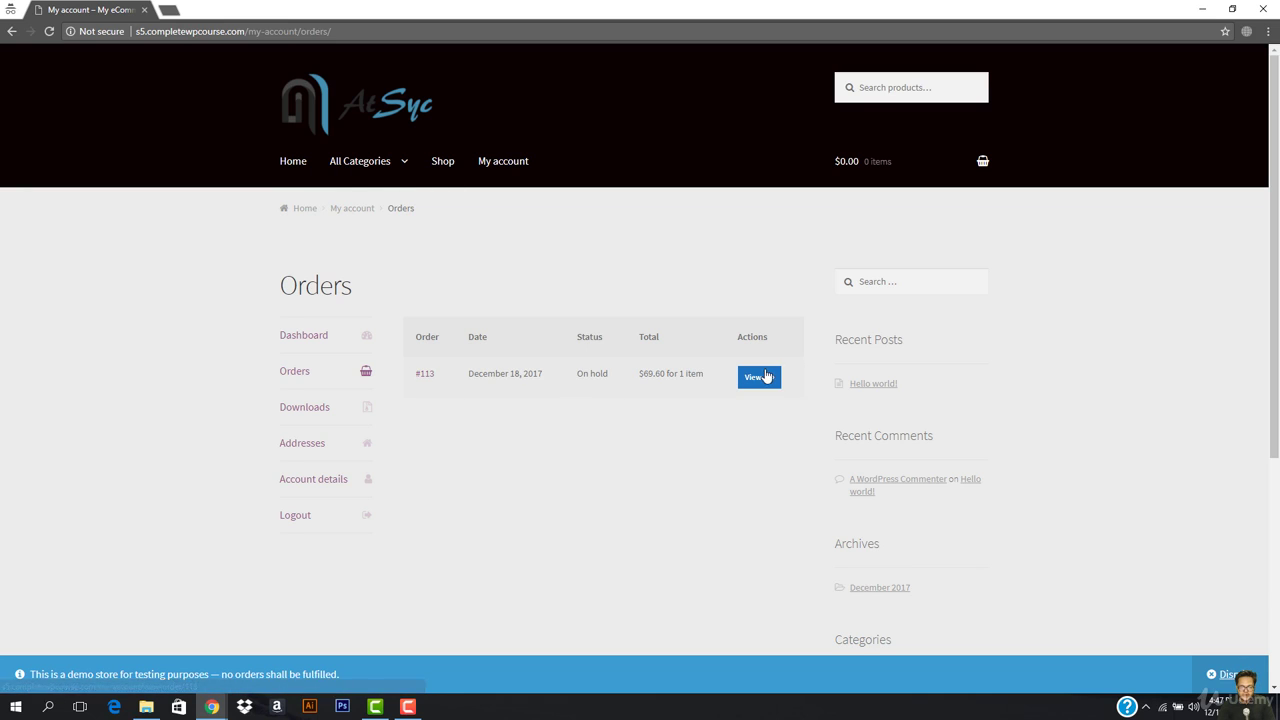
# - View order #113 and scroll through its details to confirm on-hold status with Check payments
pyautogui.click(760, 378)
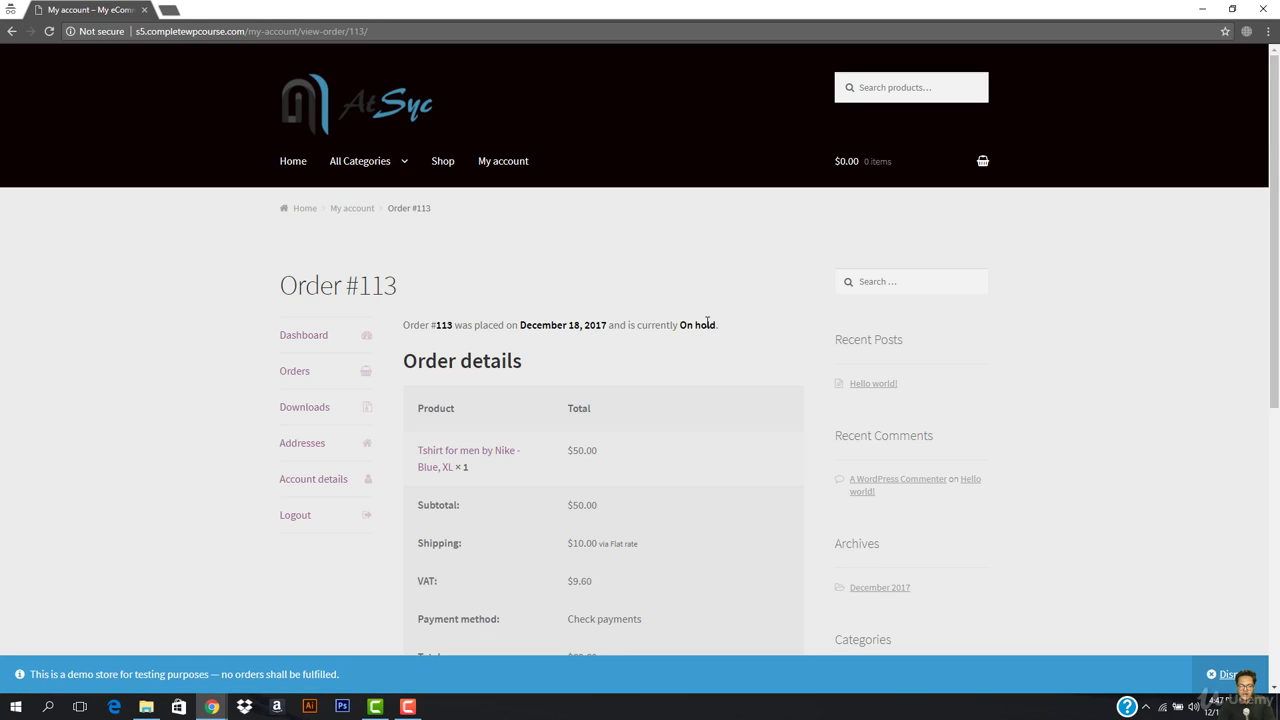
pyautogui.scroll(-5, 696, 344)
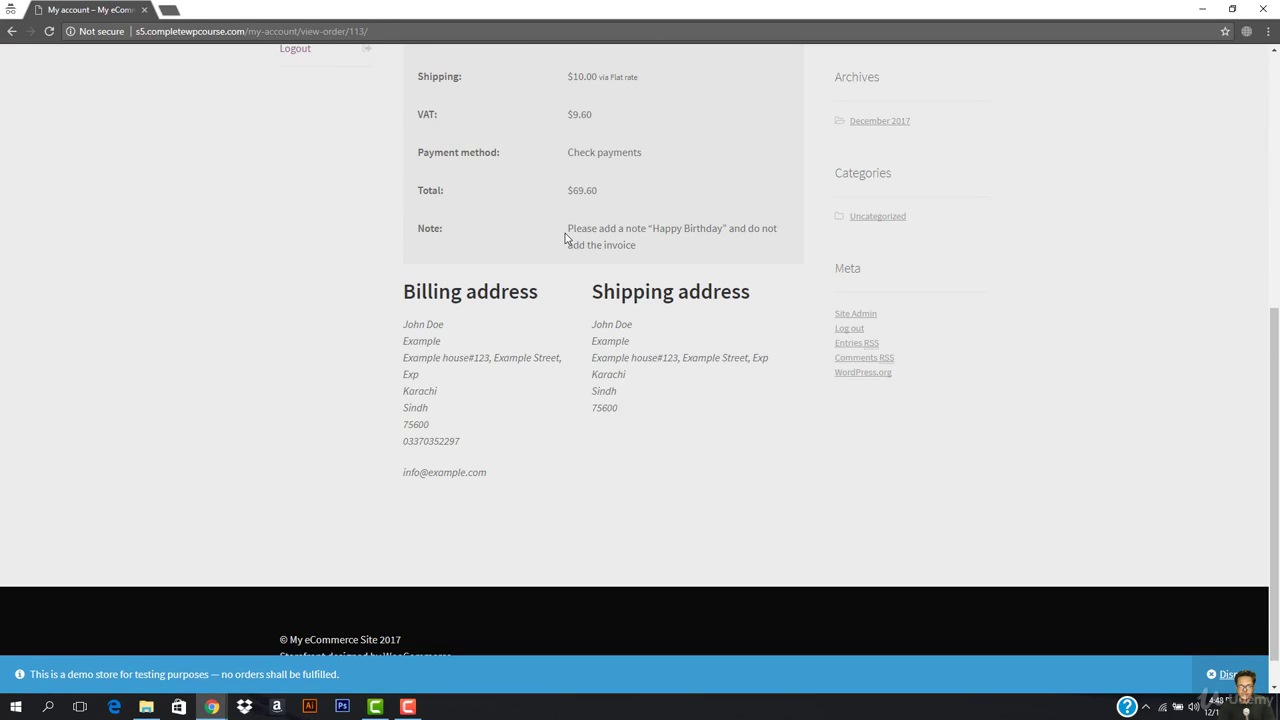
pyautogui.scroll(2, 693, 276)
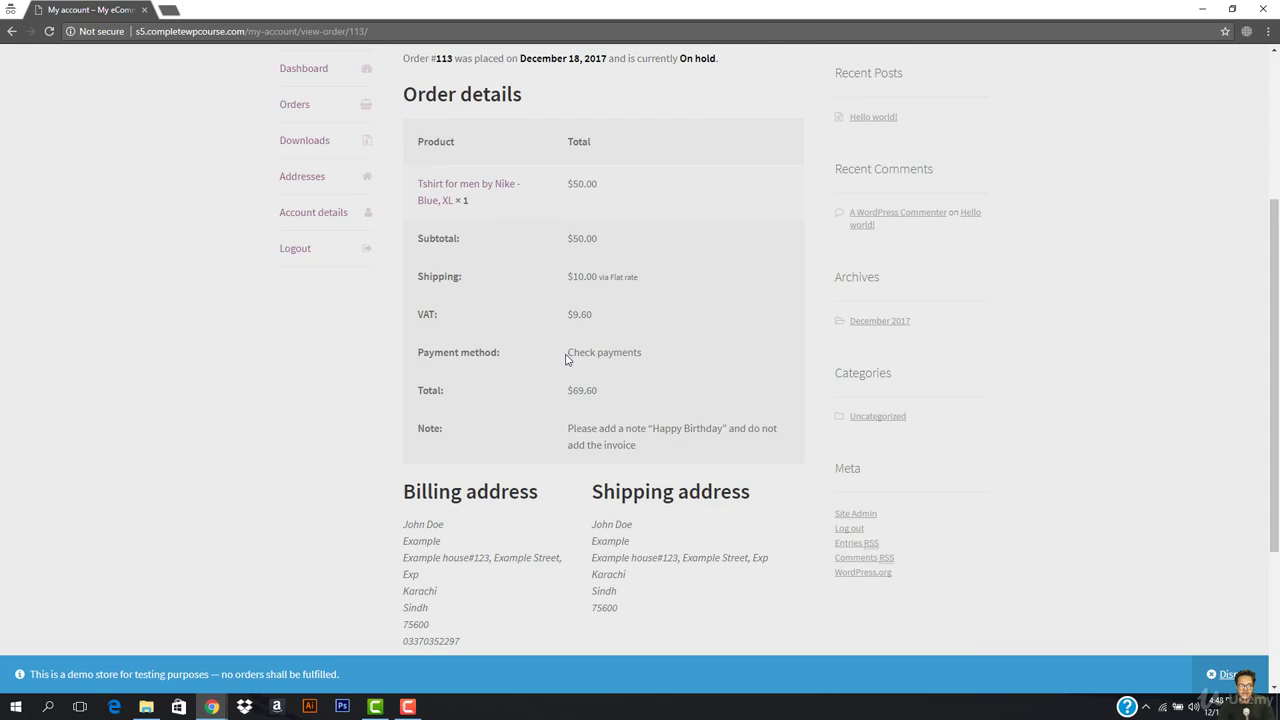
pyautogui.scroll(3, 543, 206)
pyautogui.scroll(-5, 554, 337)
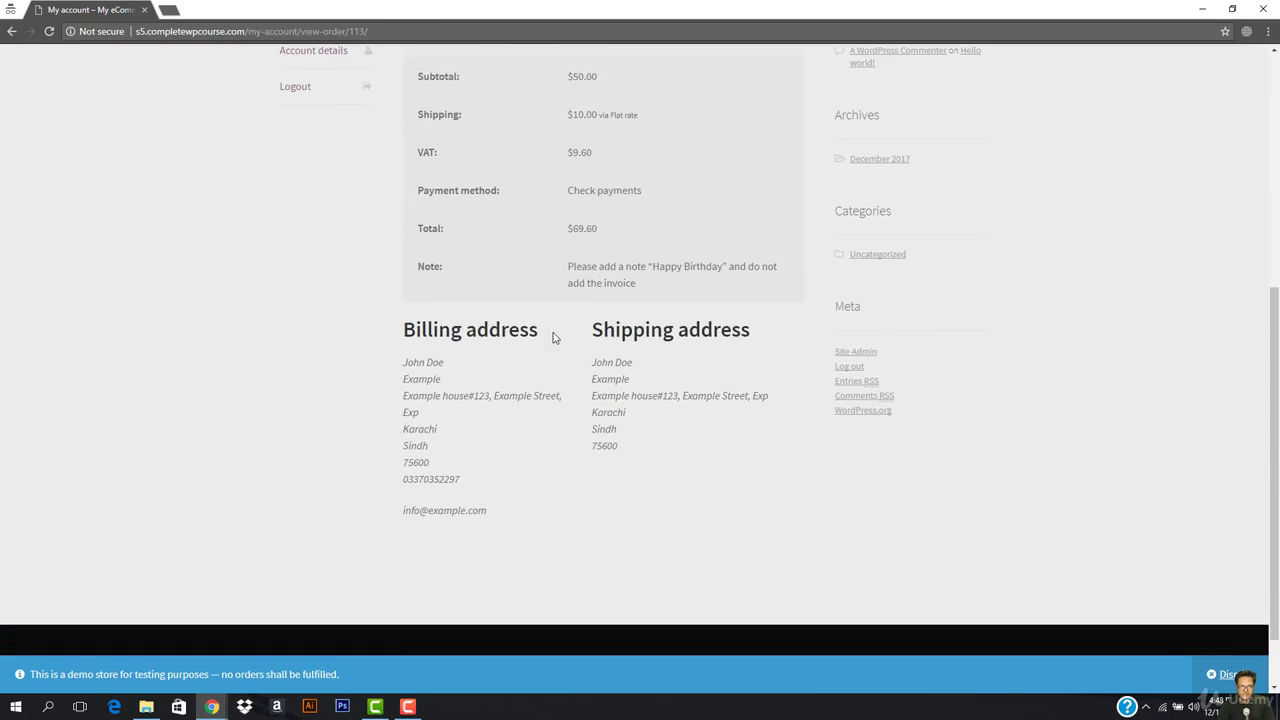
pyautogui.scroll(3, 690, 230)
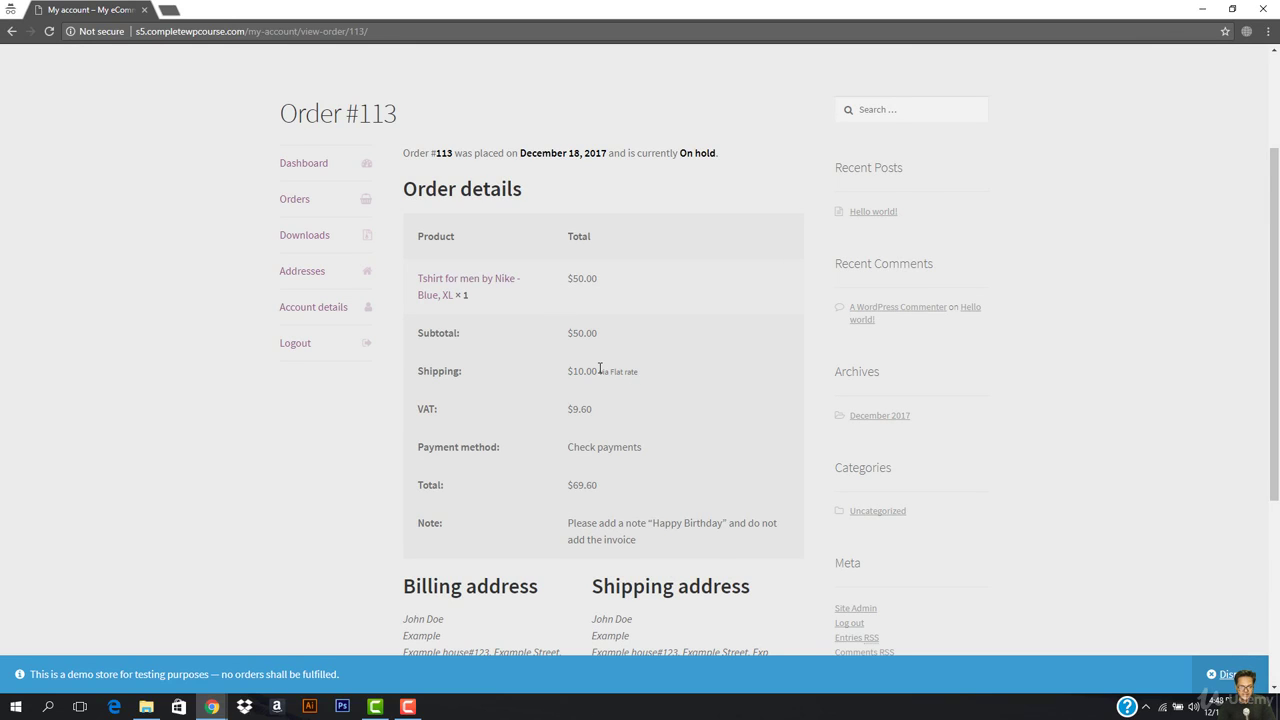
pyautogui.scroll(-3, 600, 370)
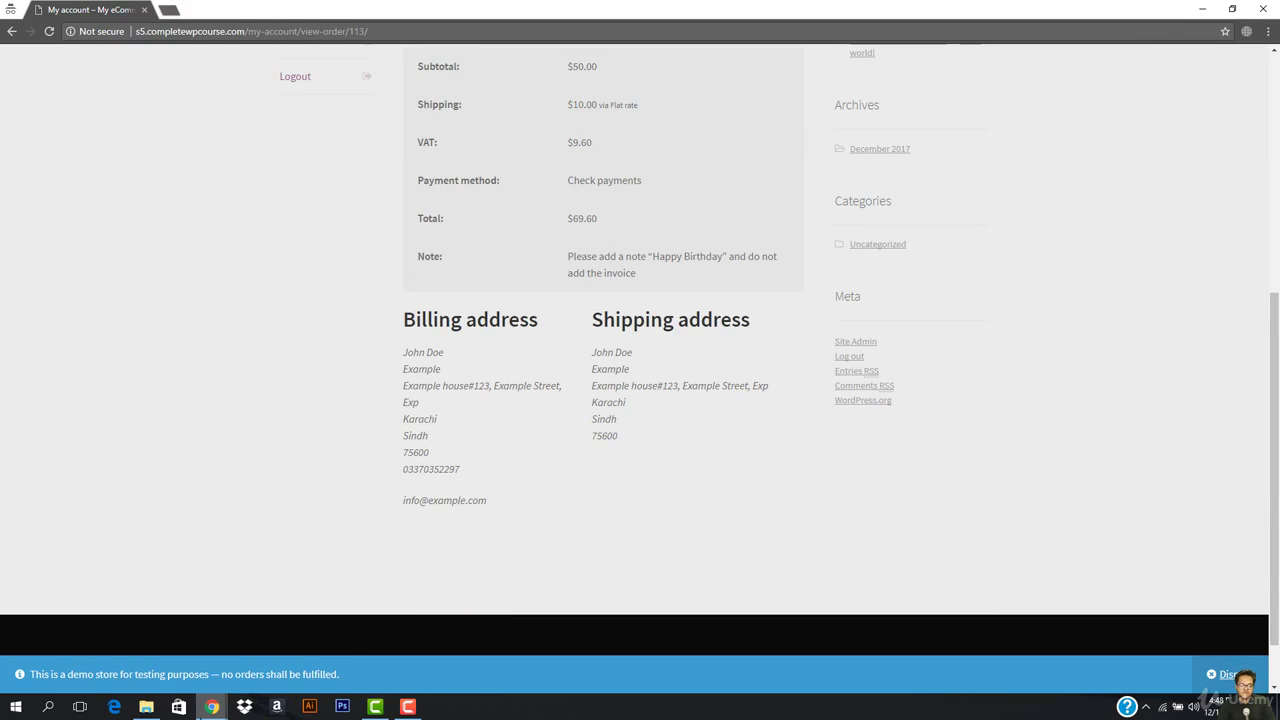
# - Switch to the store admin window and go to Dashboard > Home
pyautogui.moveTo(212, 706)
pyautogui.click(149, 648)
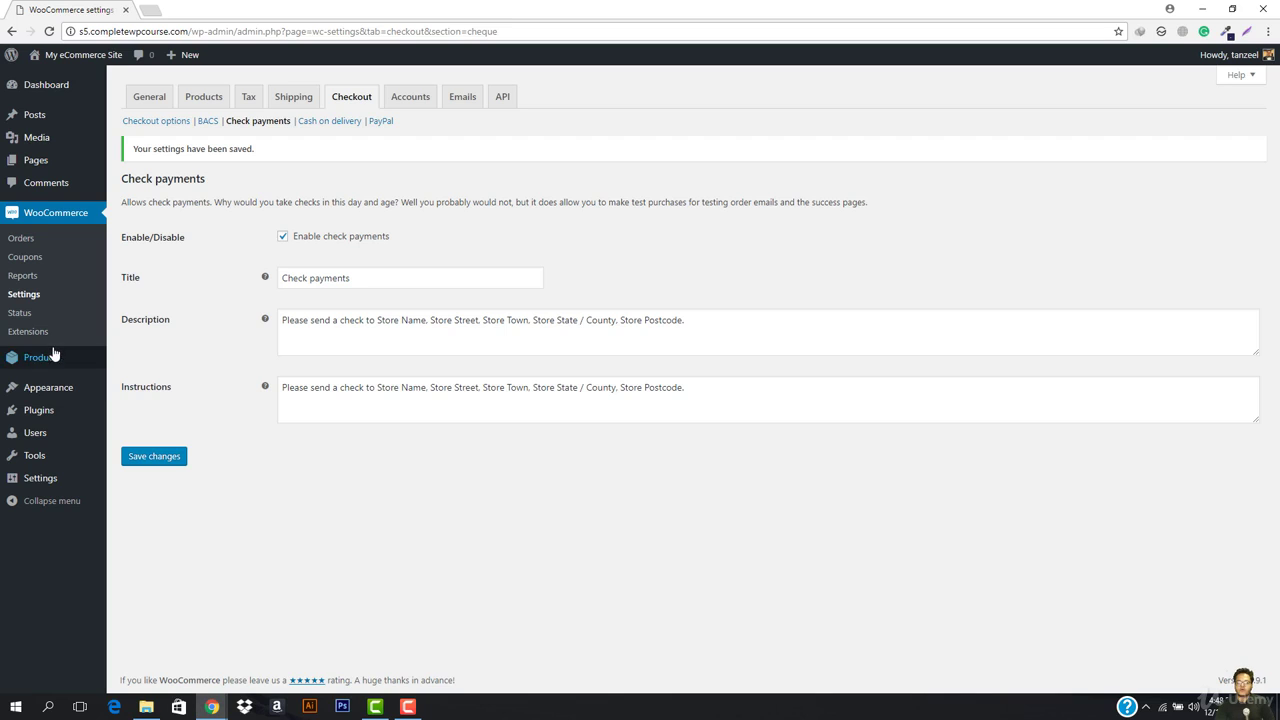
pyautogui.moveTo(41, 93)
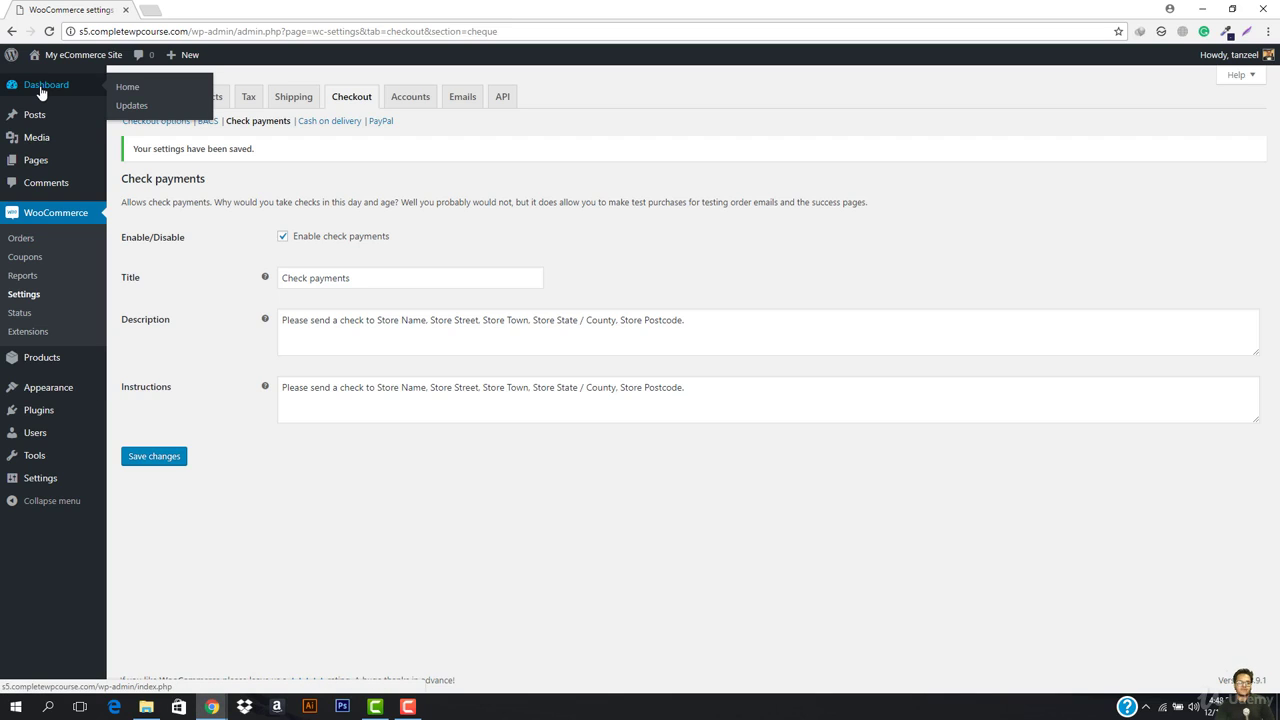
pyautogui.click(125, 92)
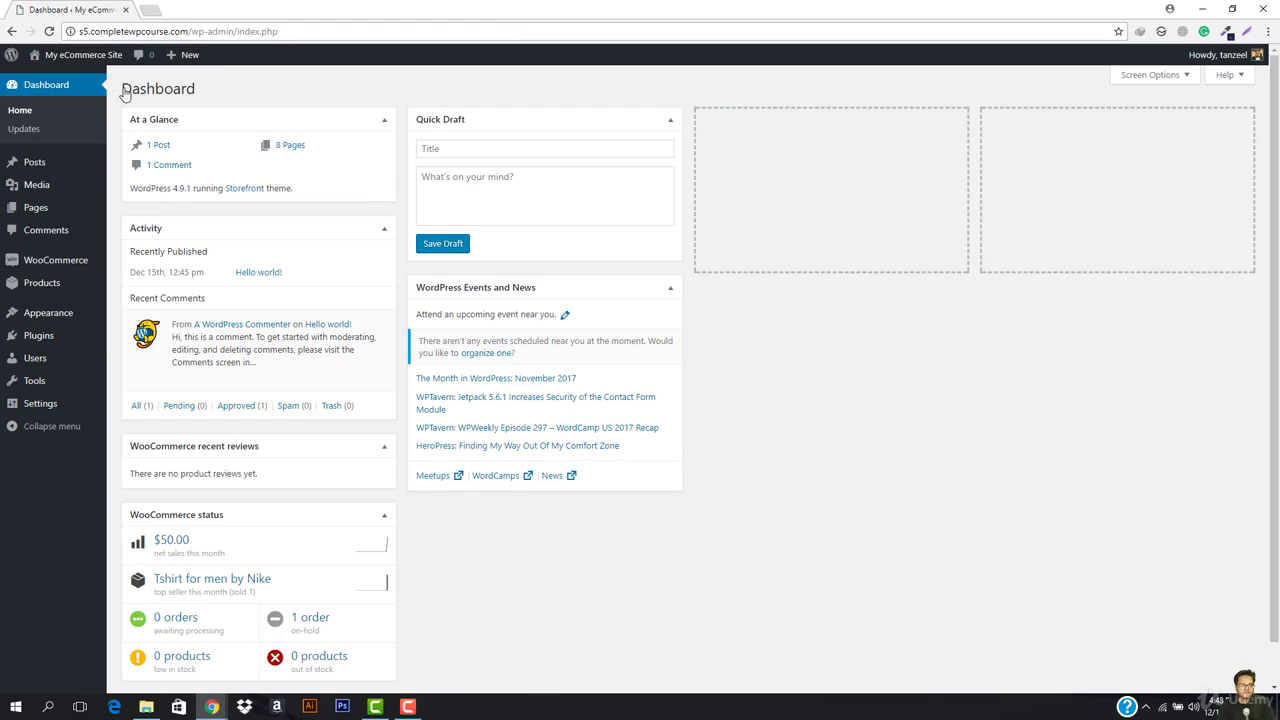
# - Load gmail.com in a new browser tab and switch to it
pyautogui.moveTo(30, 358)
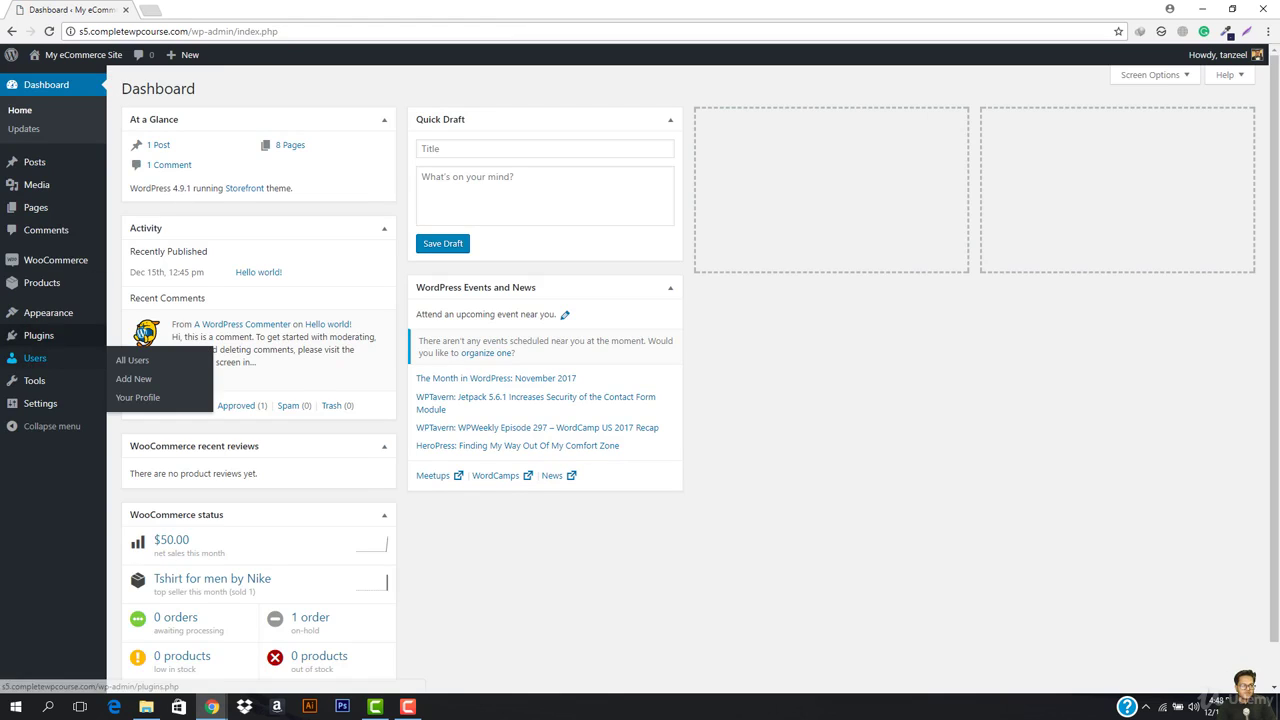
pyautogui.click(150, 10)
pyautogui.write('gmai')
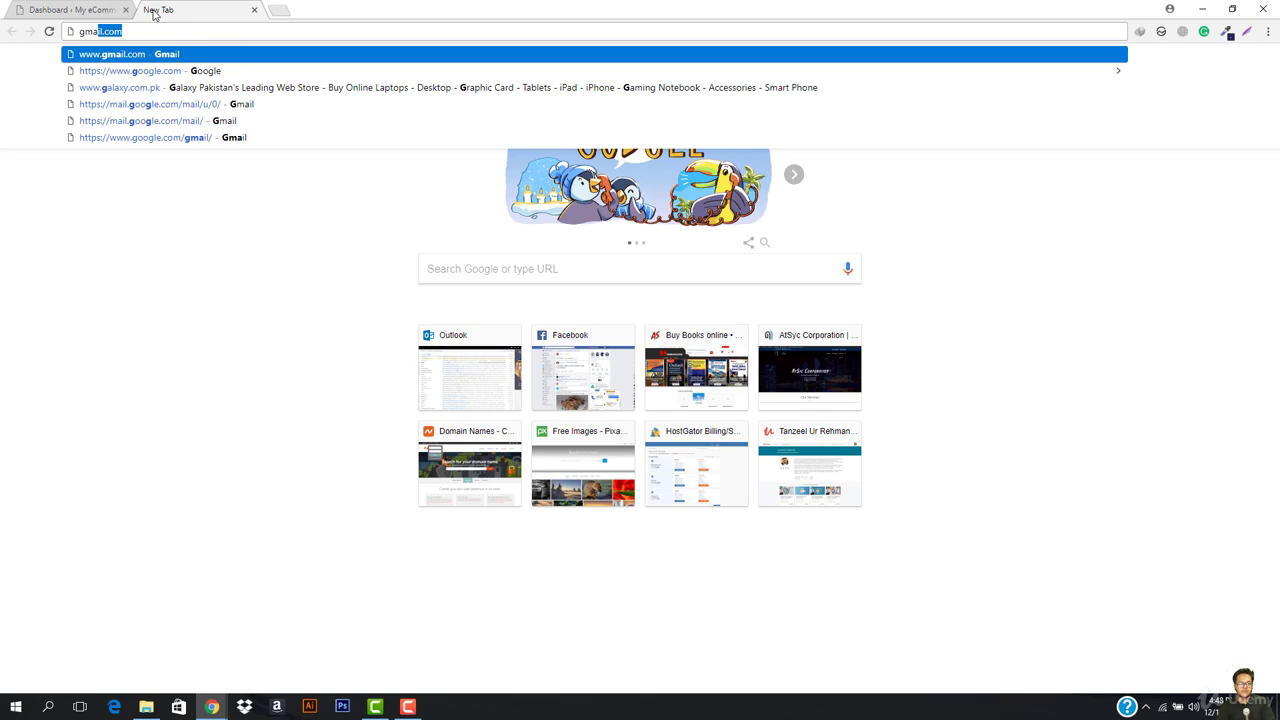
pyautogui.press('Down')
pyautogui.press('Return')
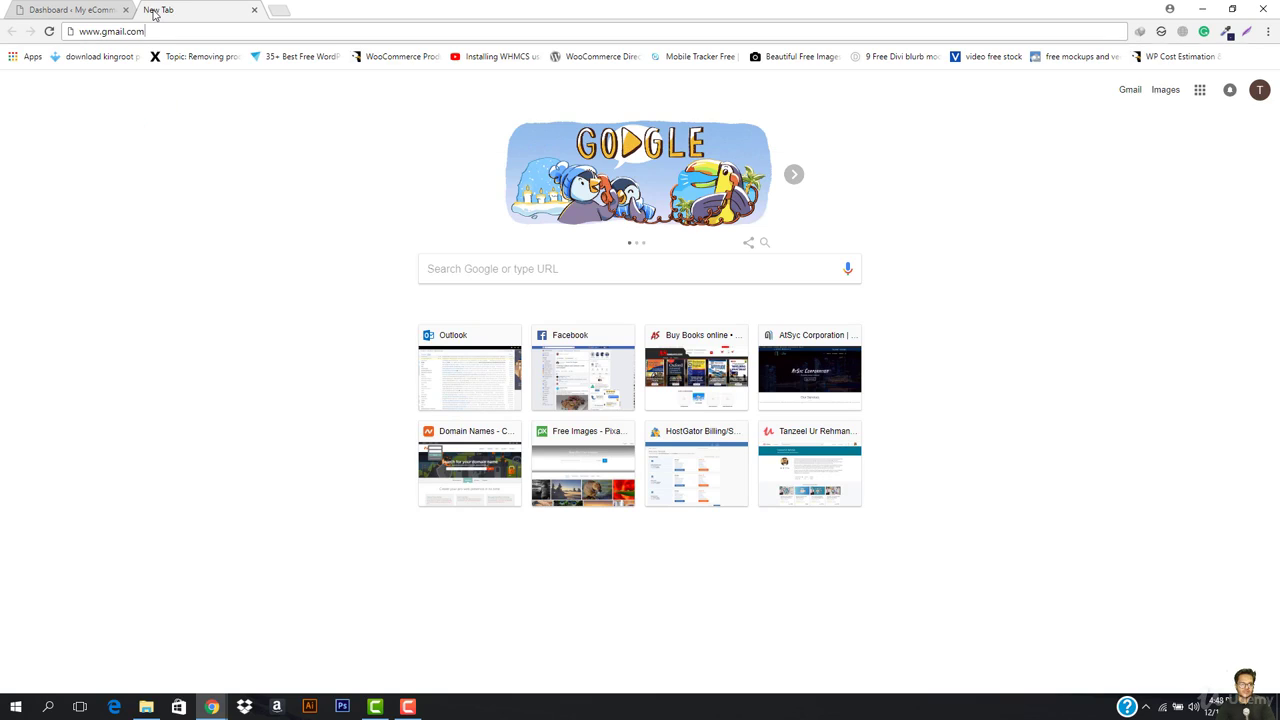
pyautogui.click(70, 10)
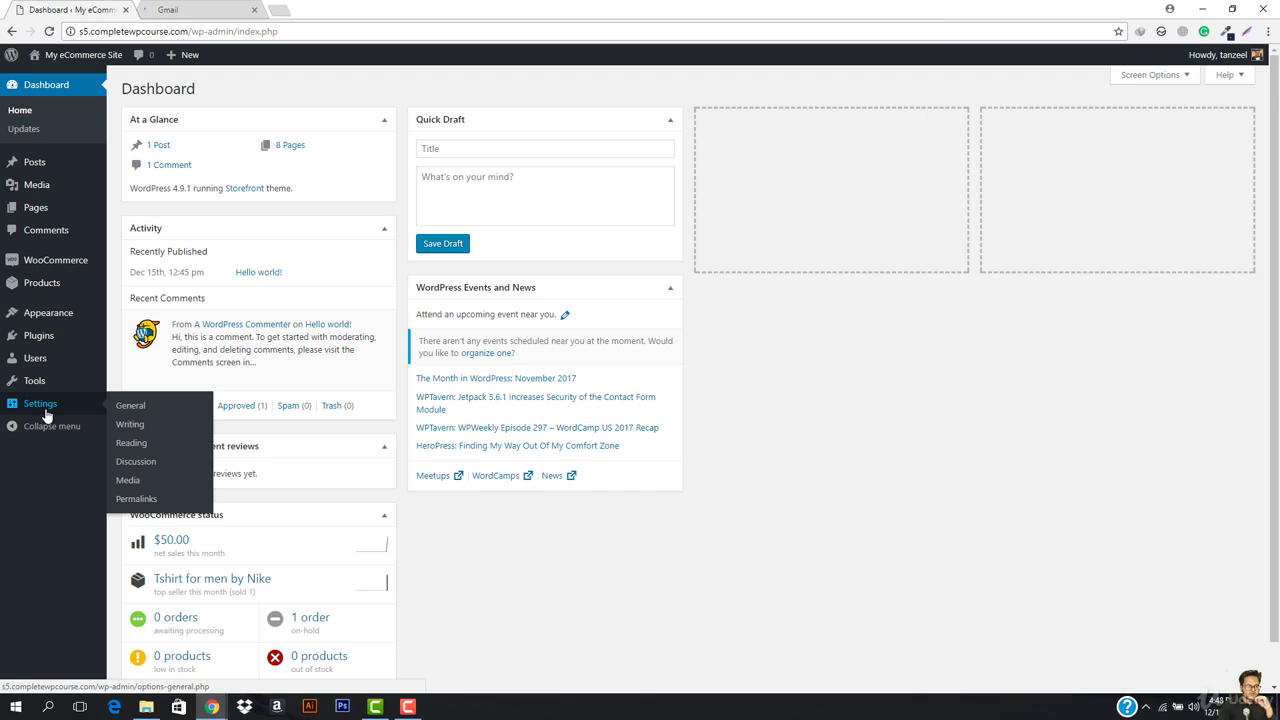
pyautogui.click(173, 8)
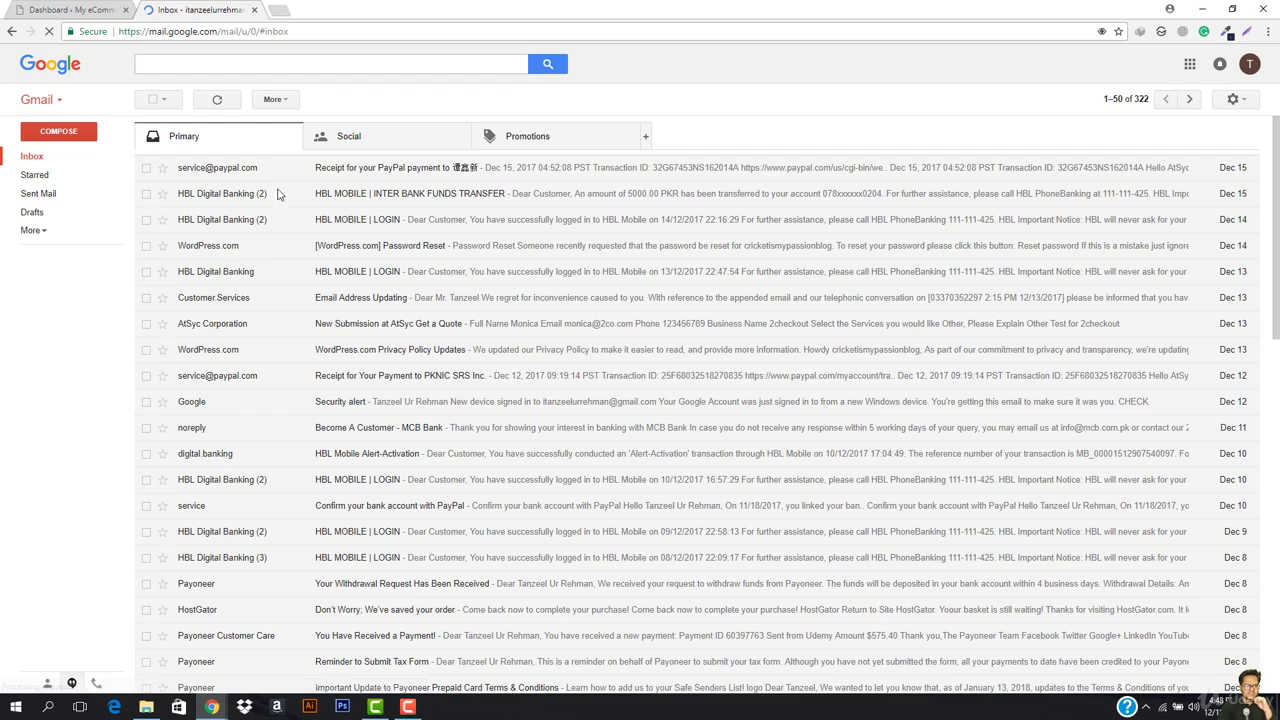
# - Open the New customer order (113) email from Gmail's Spam folder and scroll through it
pyautogui.click(31, 231)
pyautogui.click(56, 313)
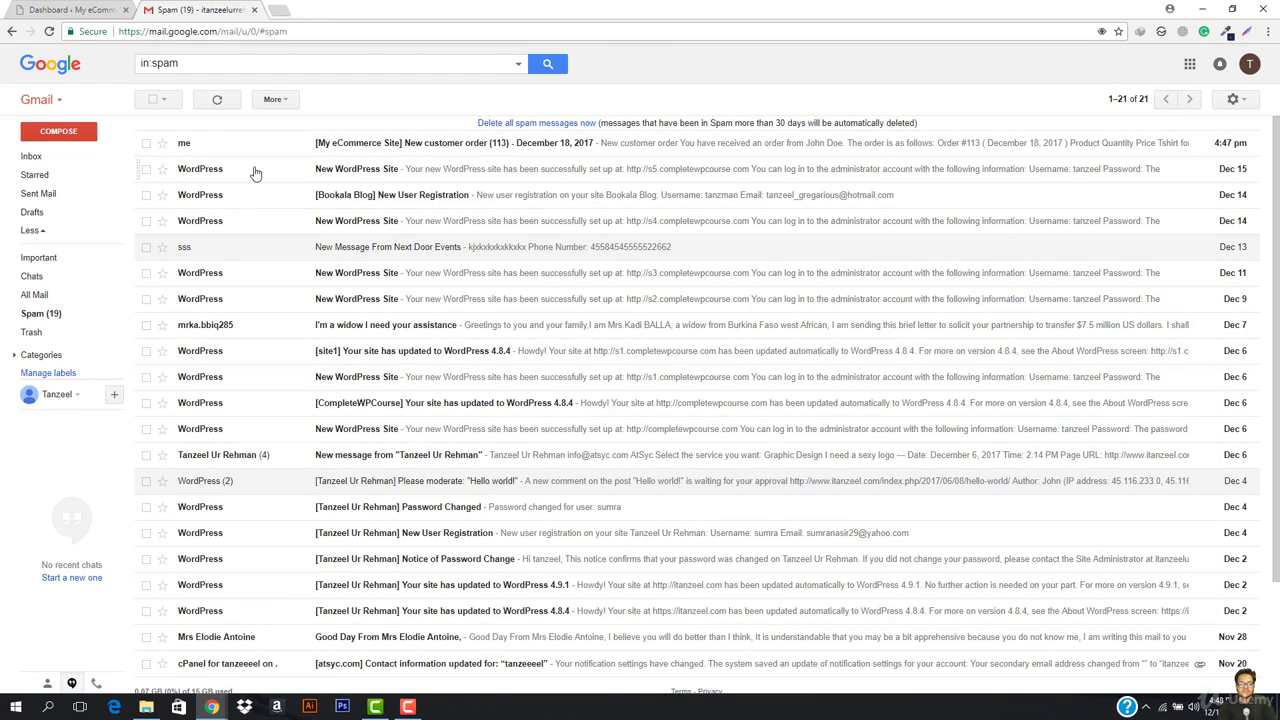
pyautogui.click(316, 147)
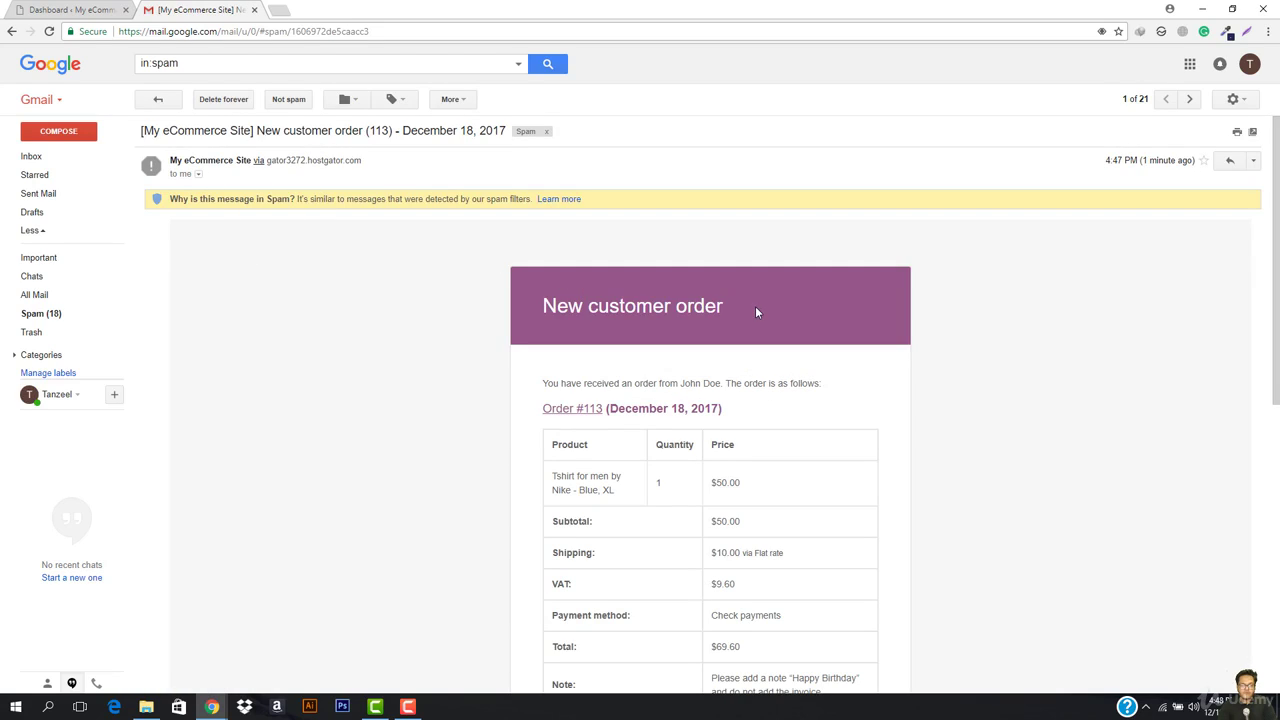
pyautogui.scroll(-3, 757, 303)
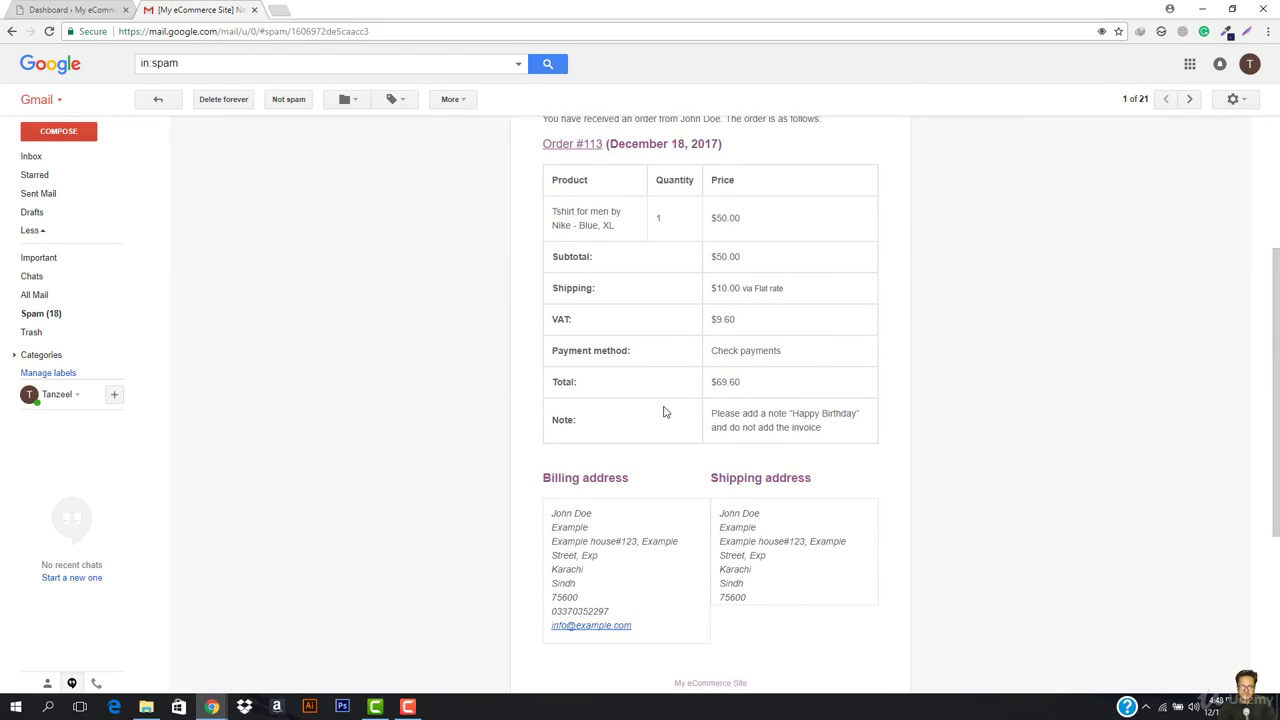
pyautogui.scroll(2, 562, 373)
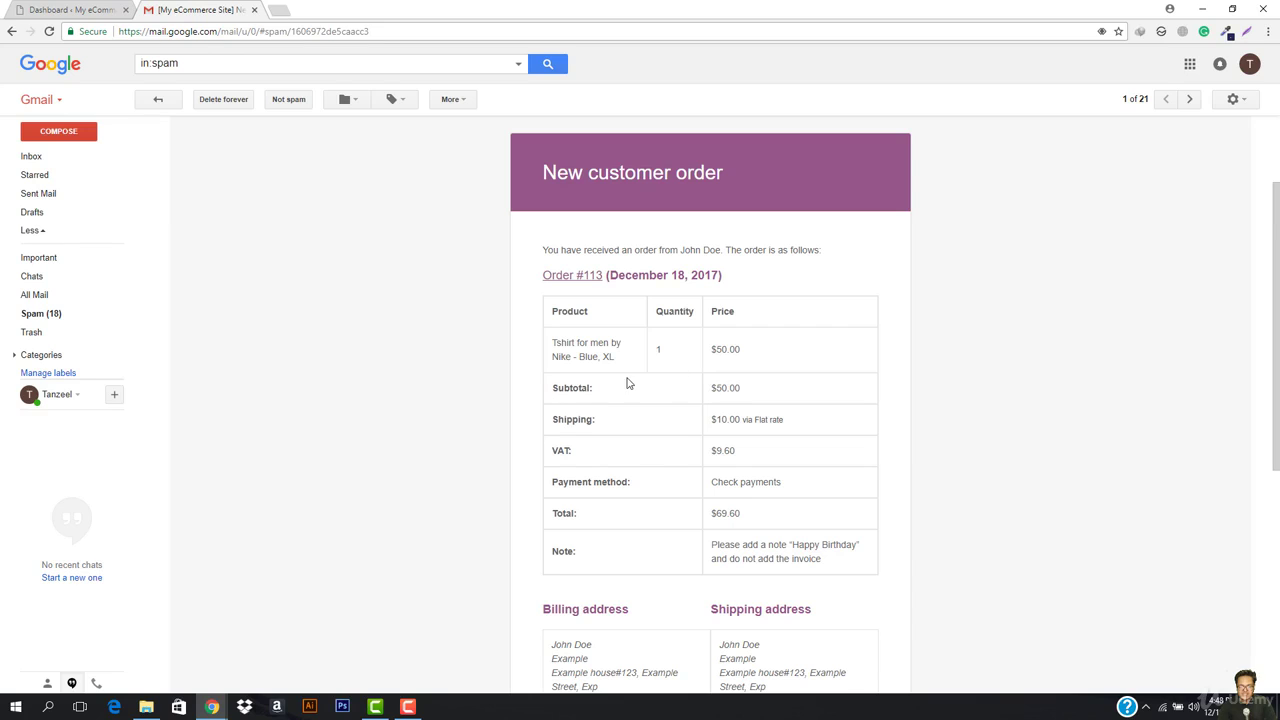
pyautogui.scroll(-3, 714, 540)
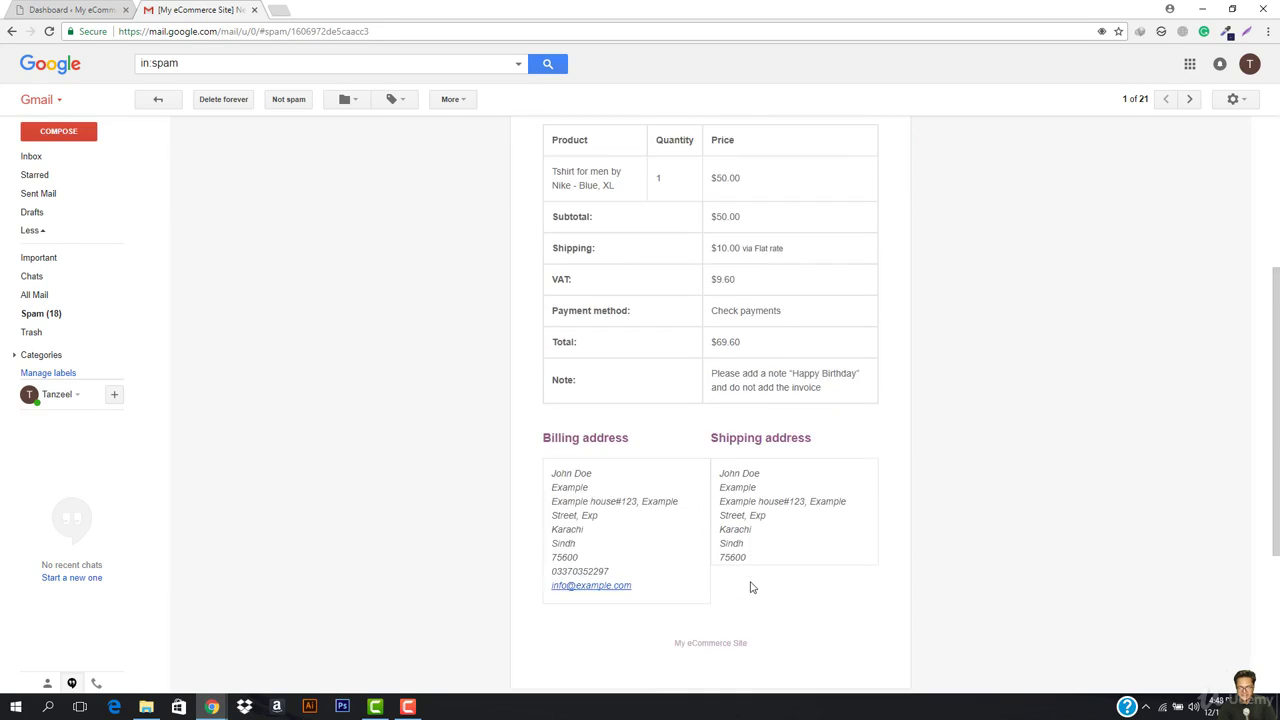
pyautogui.scroll(4, 737, 500)
pyautogui.scroll(-2, 720, 500)
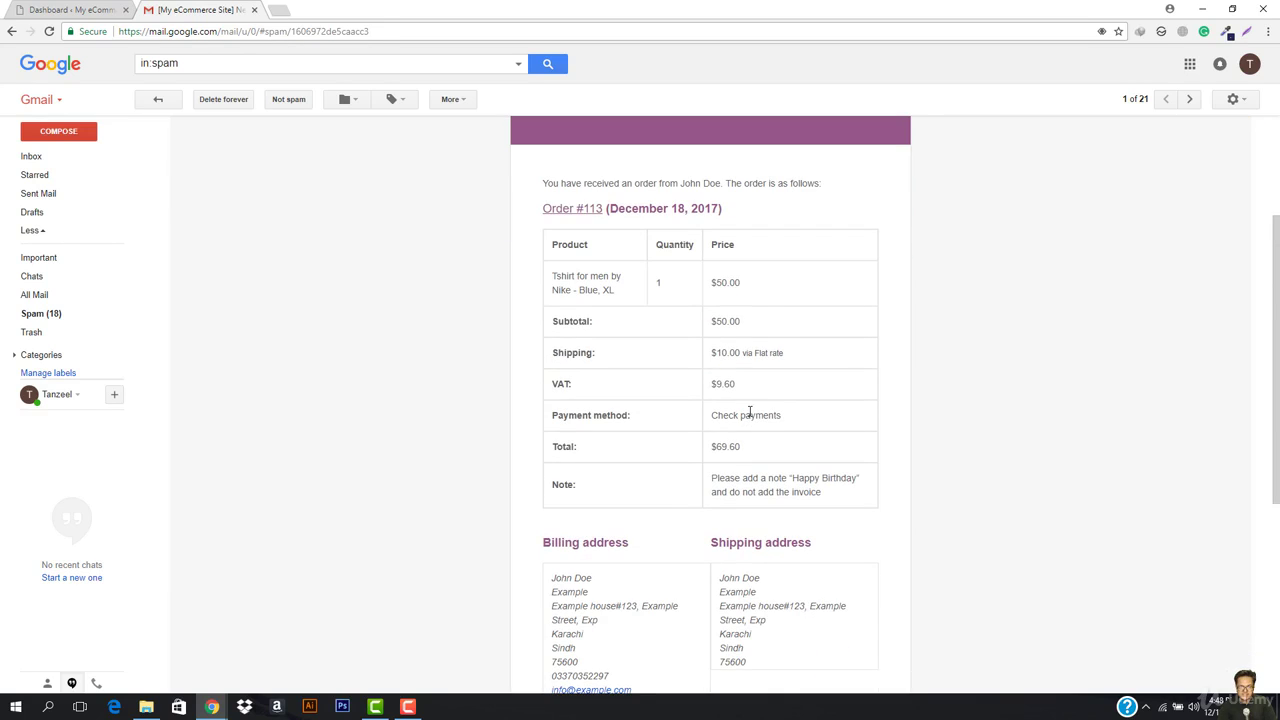
# - Highlight the Check payments method in the email, then return to the WordPress dashboard tab
pyautogui.moveTo(702, 418); pyautogui.dragTo(808, 423)
pyautogui.click(811, 423)
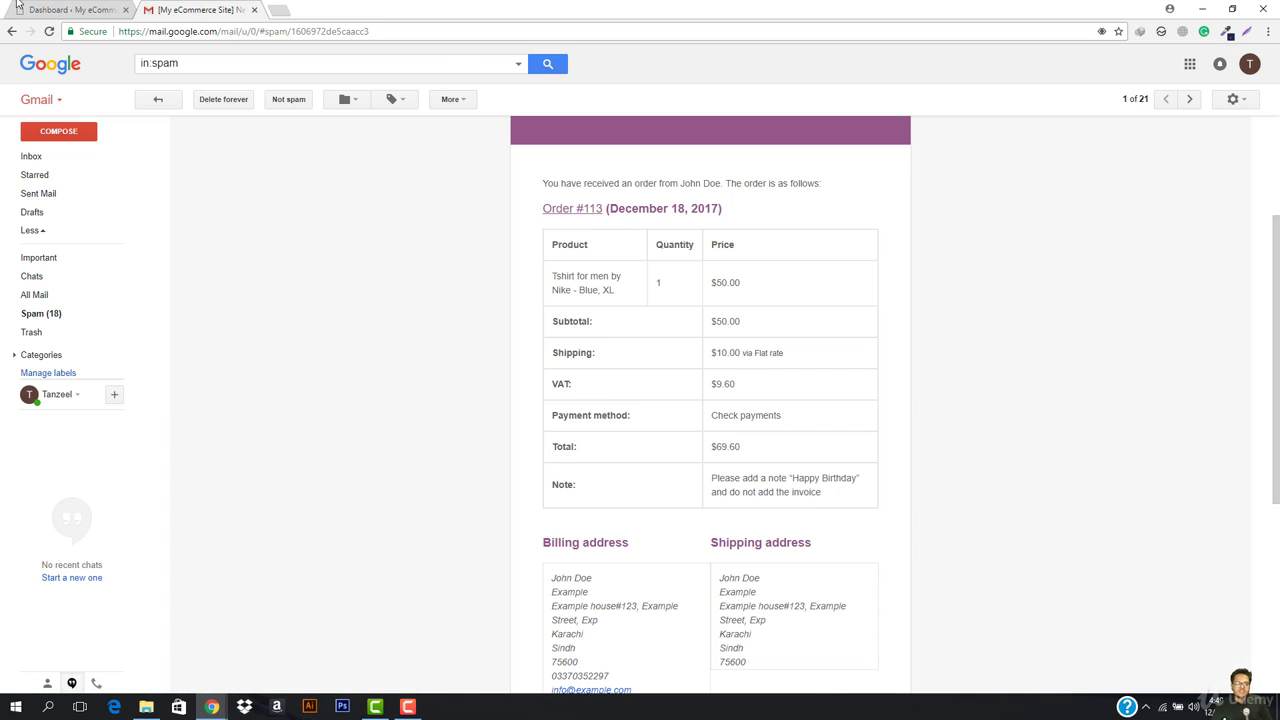
pyautogui.click(75, 12)
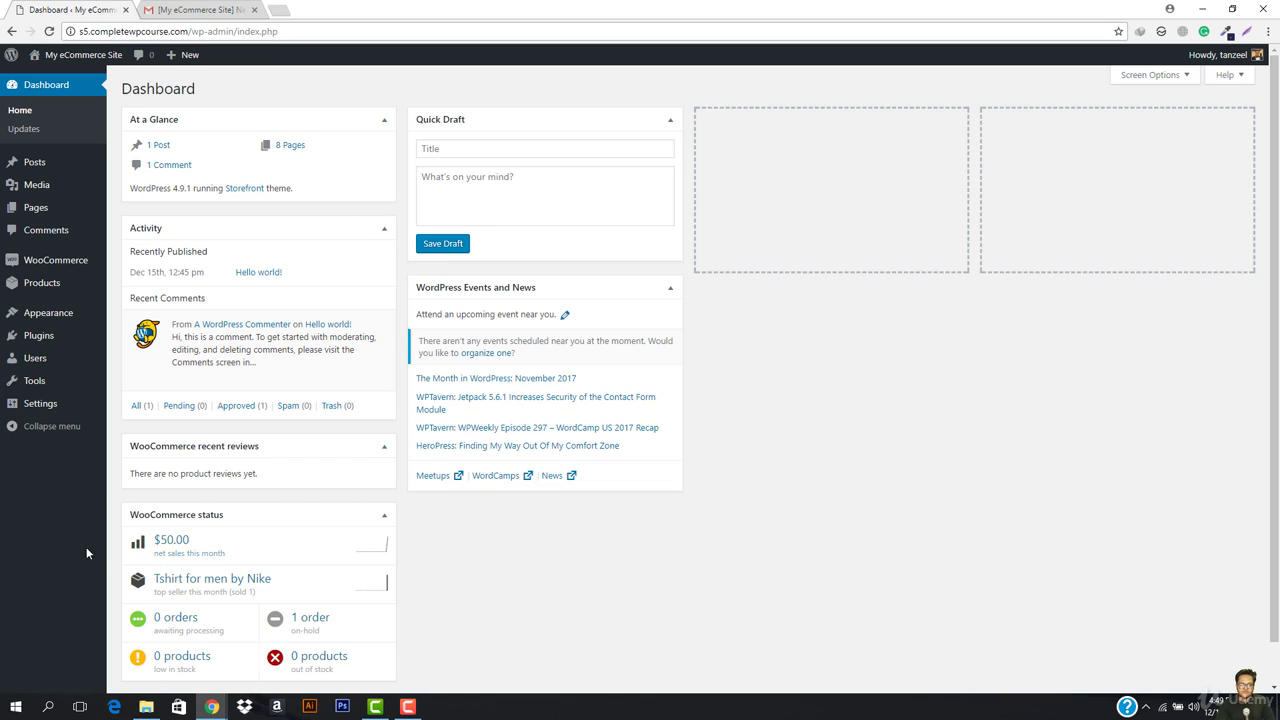
pyautogui.moveTo(54, 262)
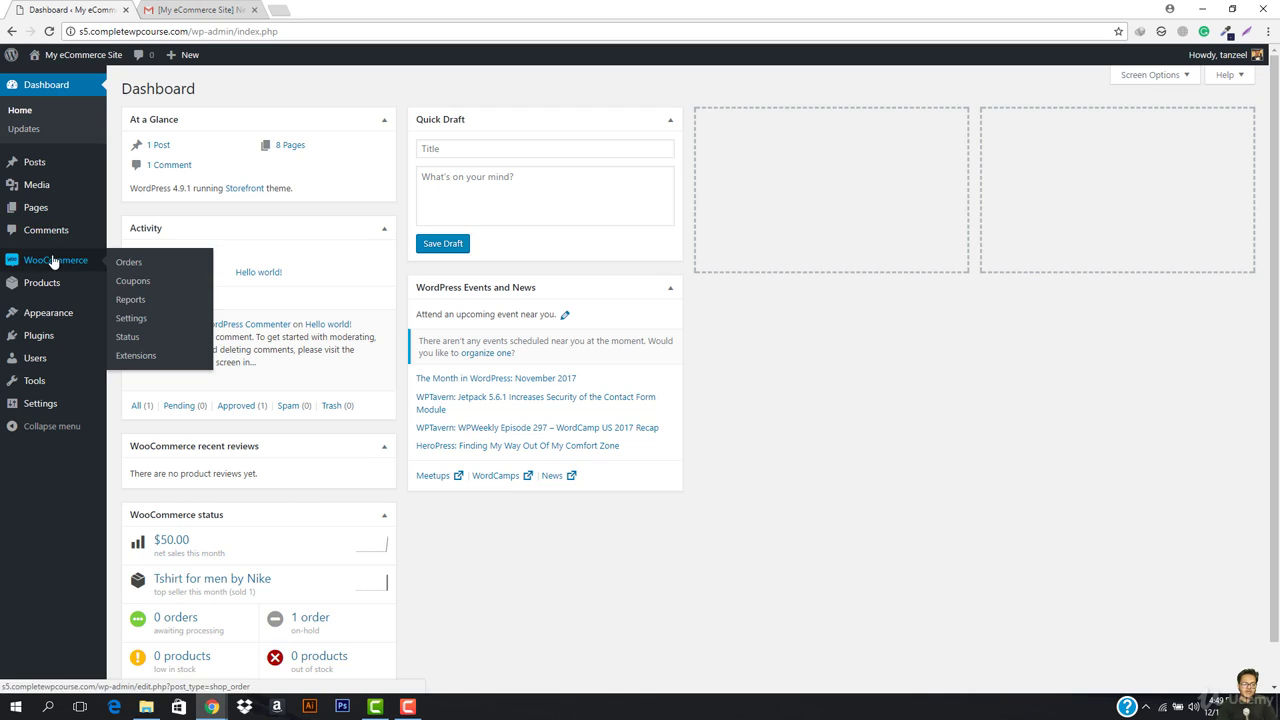
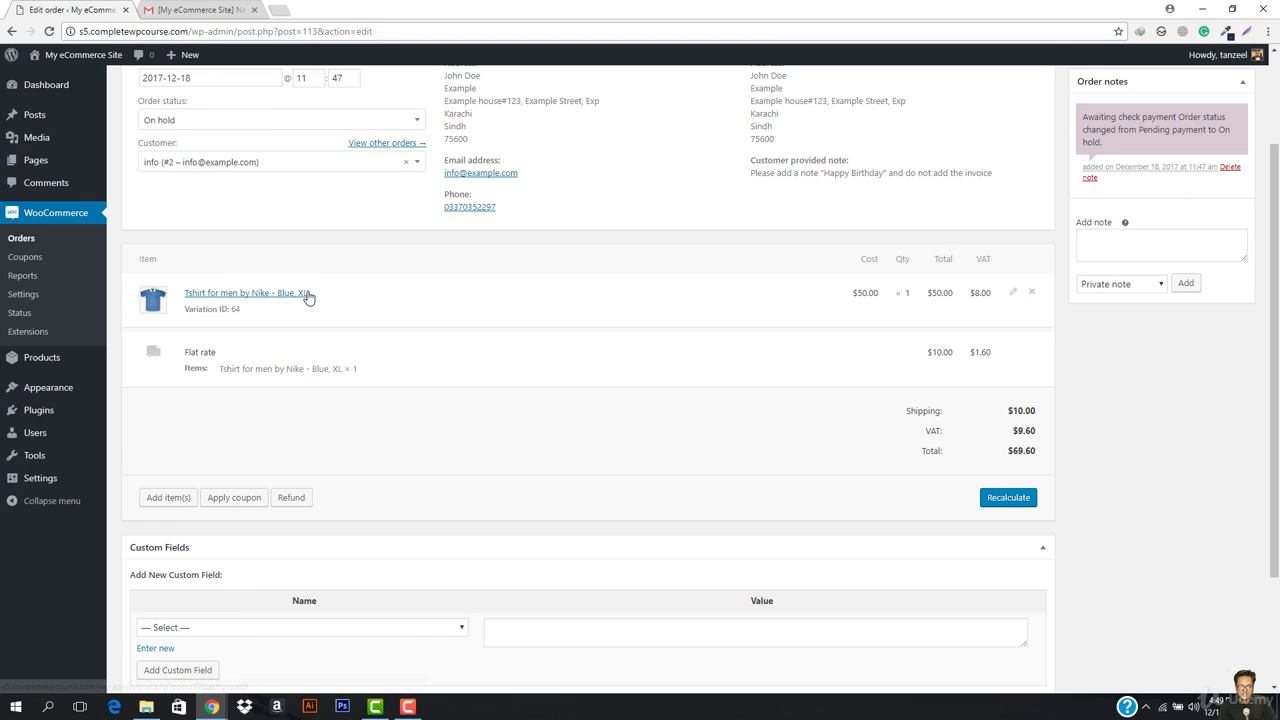
# - Scroll over Order #113's edit page to review its Nike T-shirt item and $69.60 total
pyautogui.scroll(-3, 588, 445)
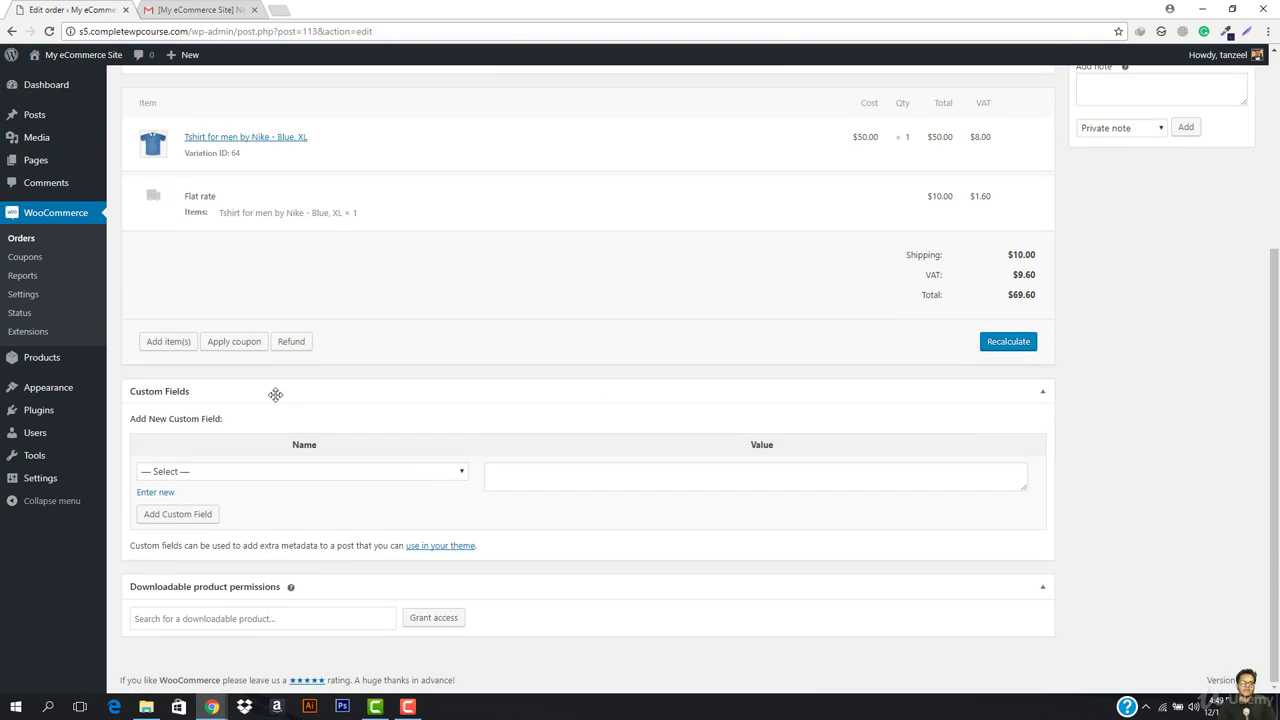
pyautogui.scroll(3, 274, 394)
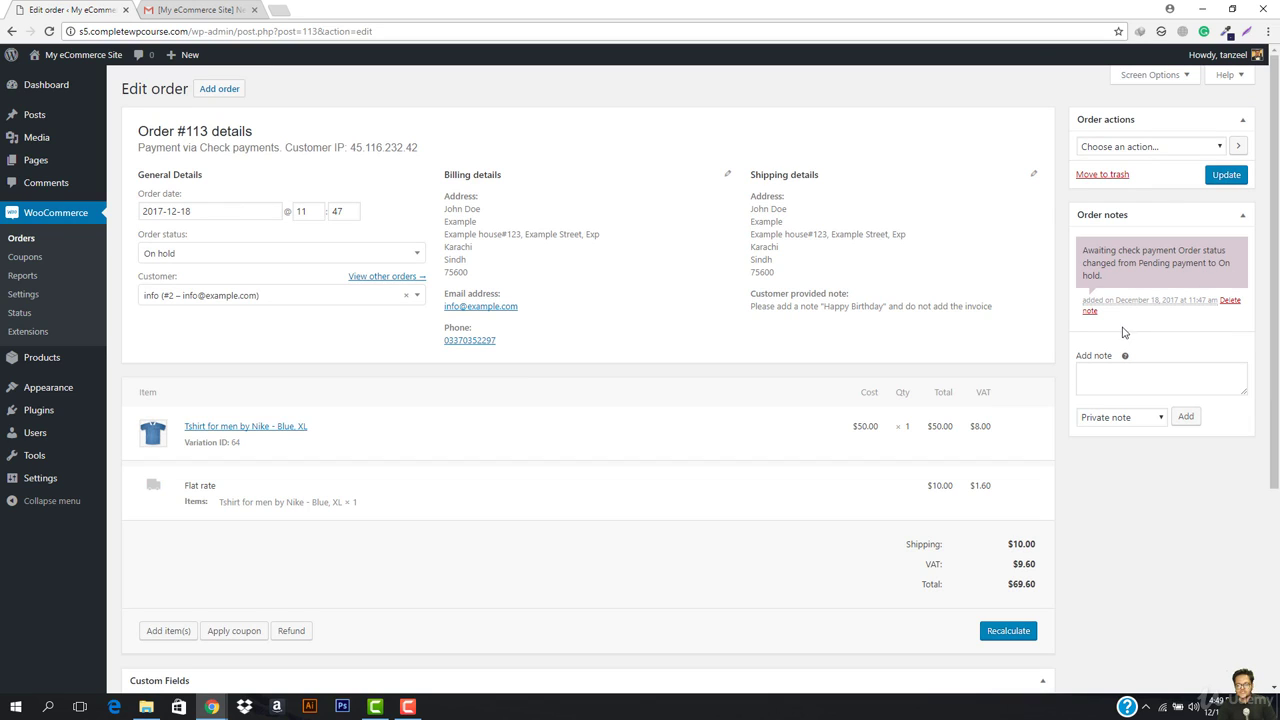
# - Change Order #113's status from On hold to Processing and save the order
pyautogui.click(306, 252)
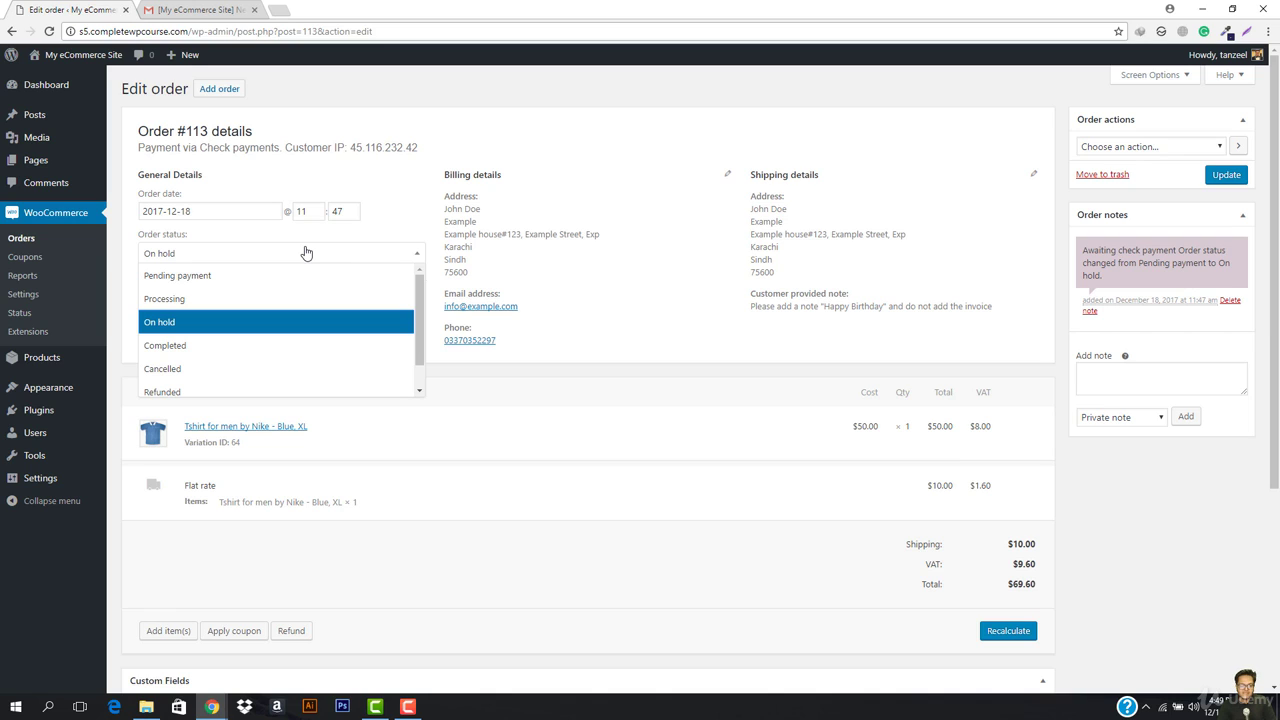
pyautogui.click(265, 308)
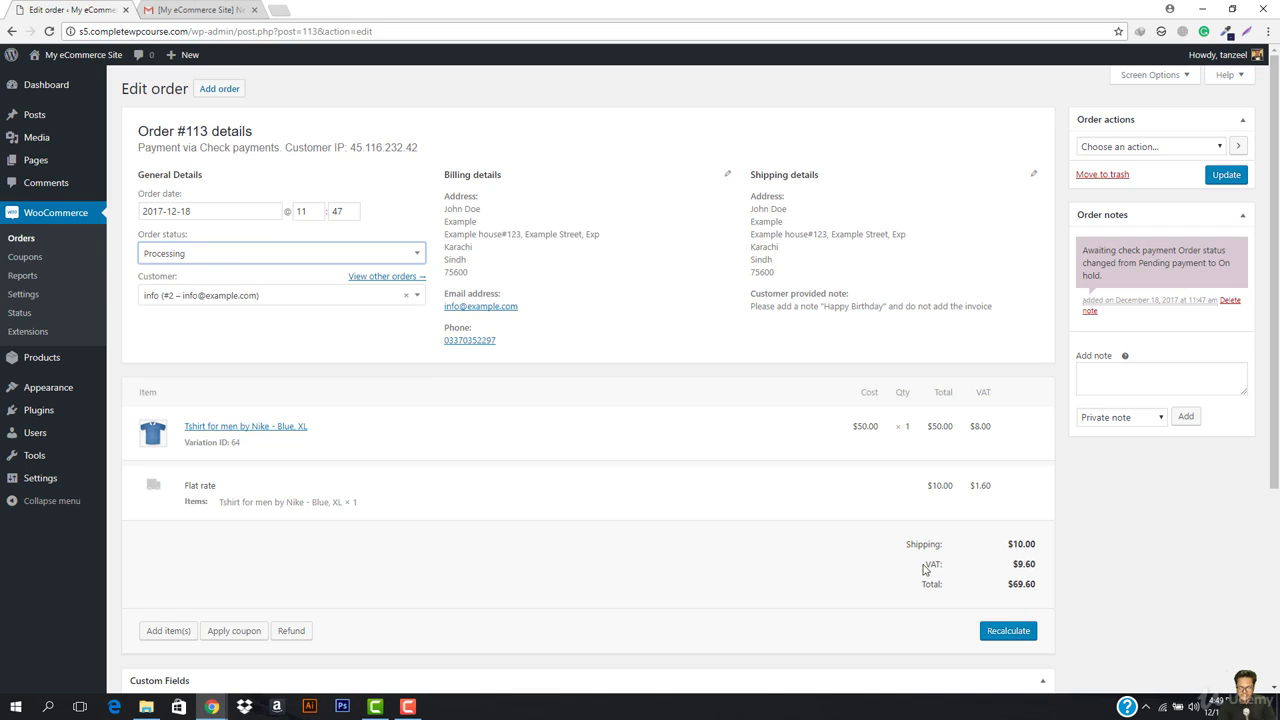
pyautogui.click(1229, 176)
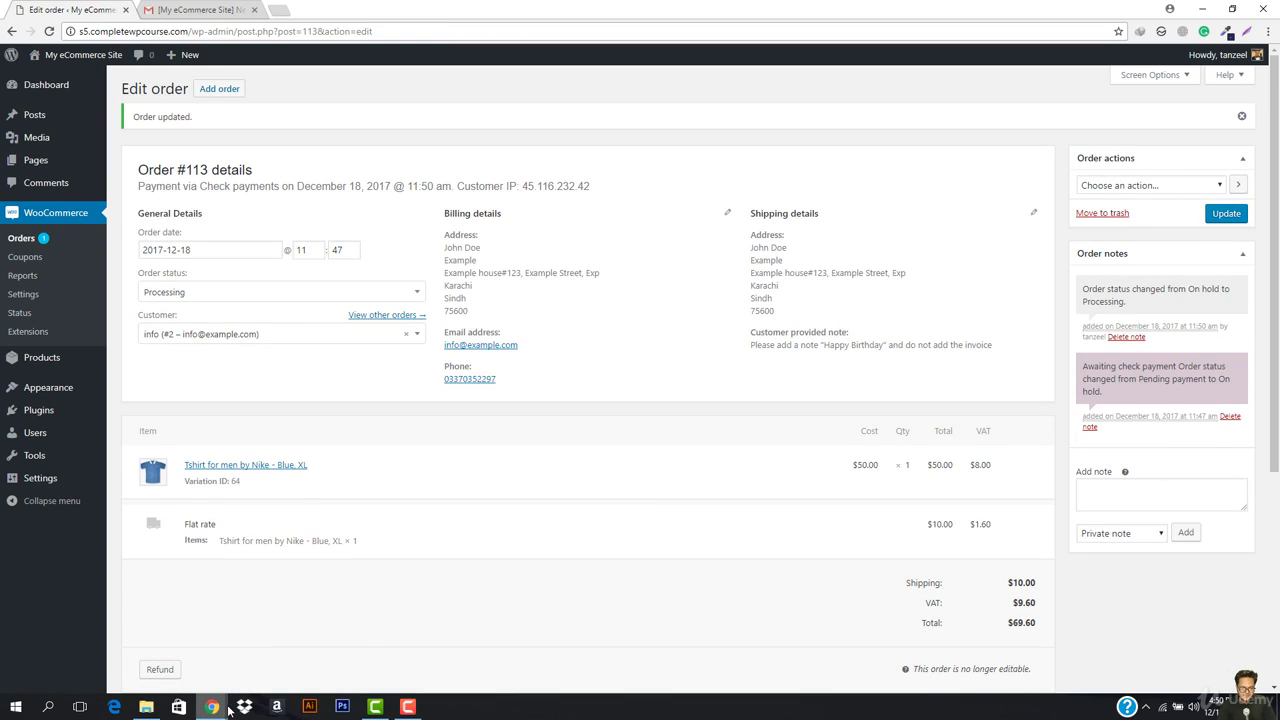
# - Reload the customer's storefront order page to confirm it now shows Processing
pyautogui.moveTo(215, 708)
pyautogui.click(297, 640)
pyautogui.scroll(10, 271, 143)
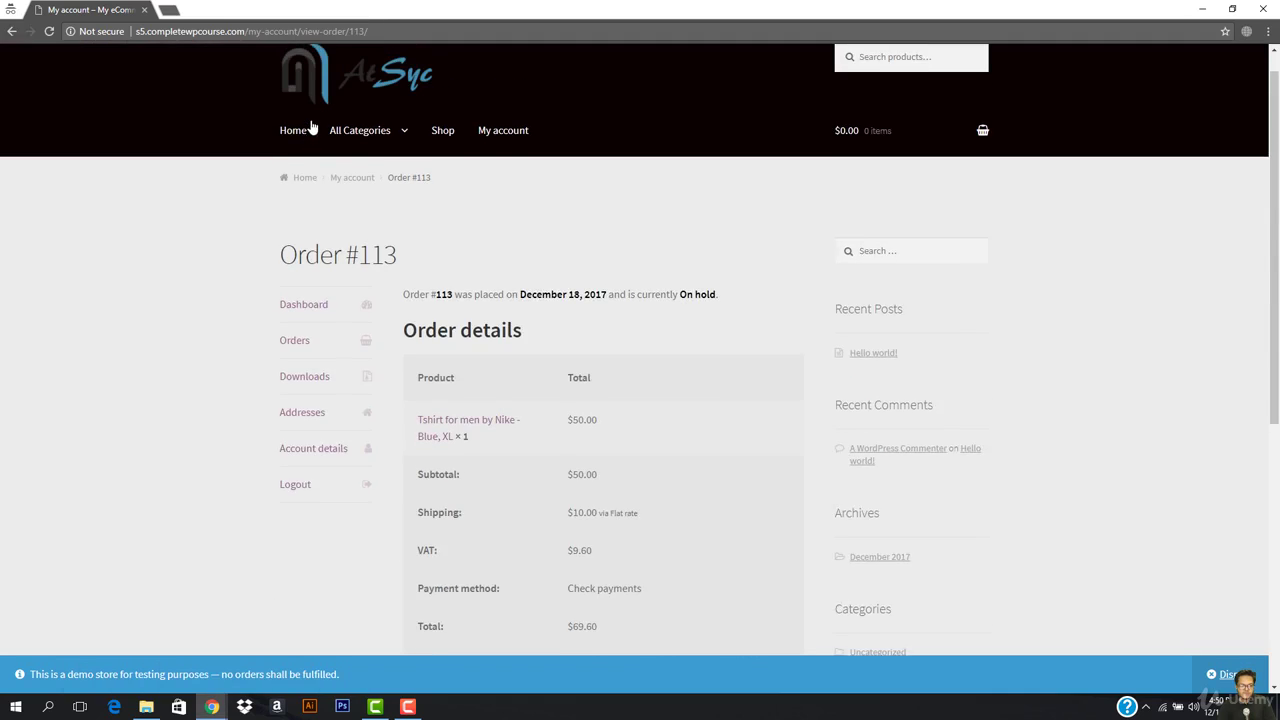
pyautogui.click(394, 27)
pyautogui.press('Return')
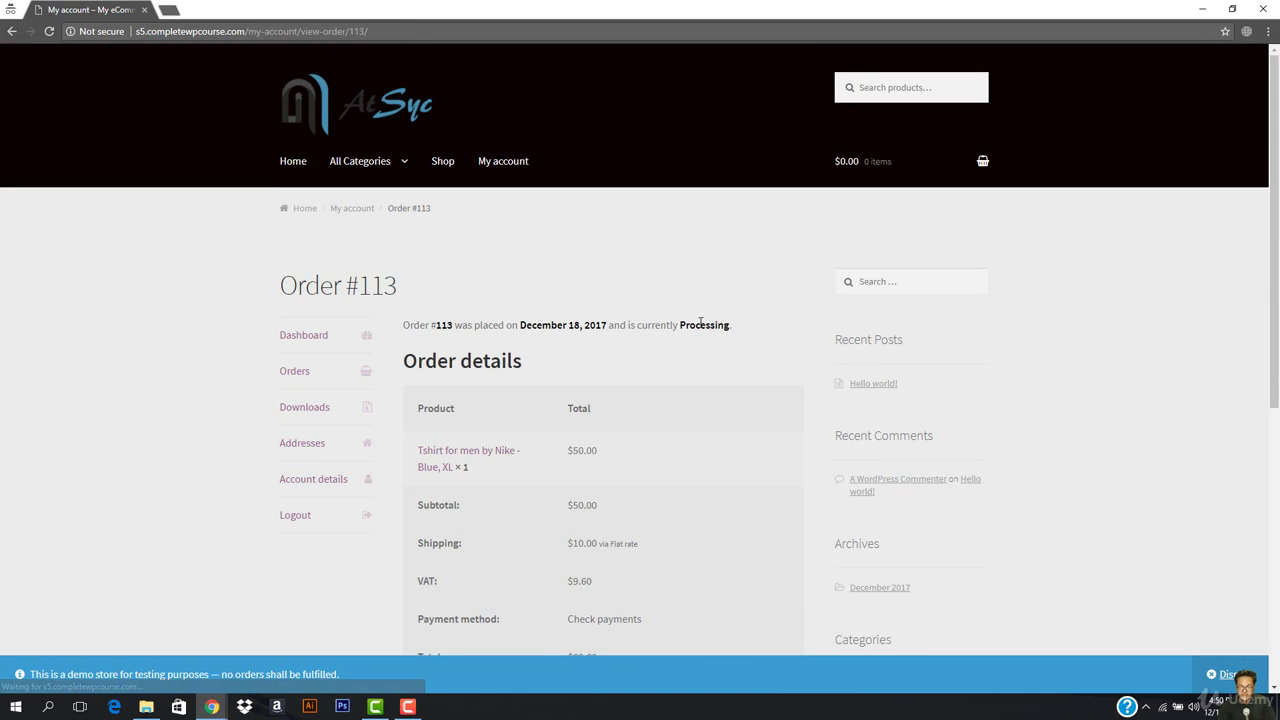
pyautogui.click(1202, 9)
pyautogui.click(288, 298)
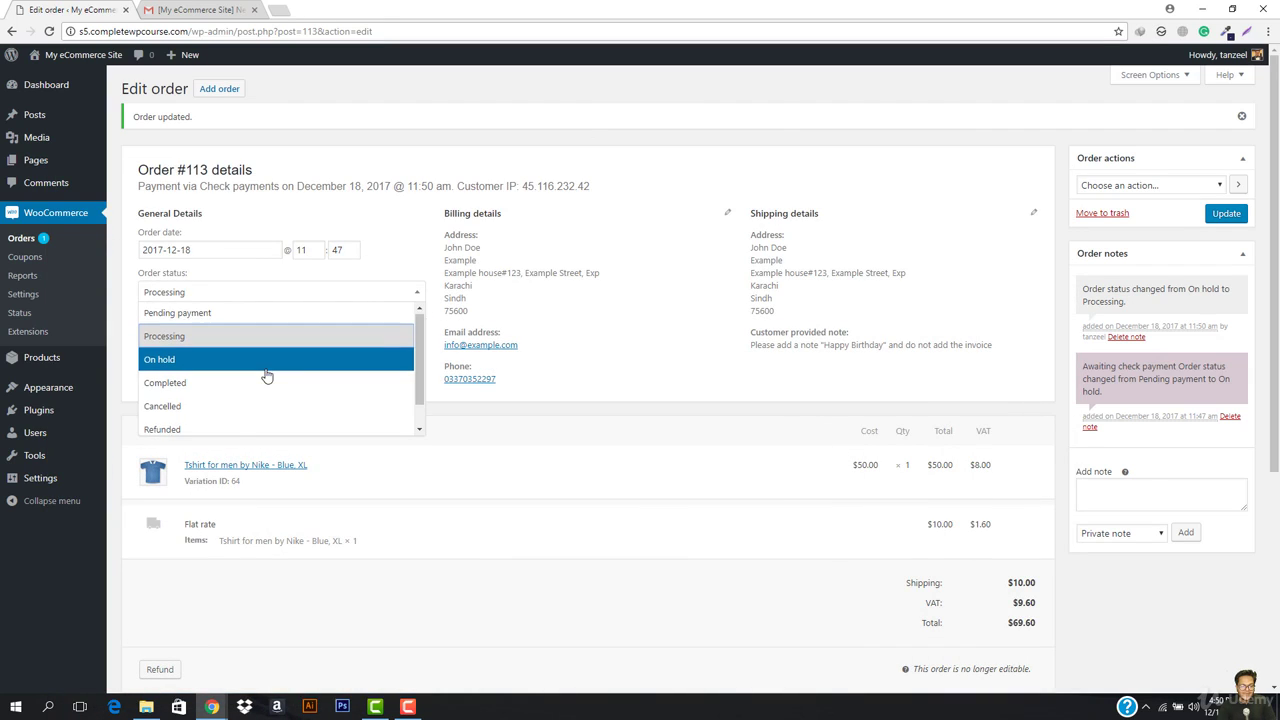
# - Pick Completed in Order #113's status dropdown on its edit page
pyautogui.scroll(-1, 266, 373)
pyautogui.scroll(1, 259, 400)
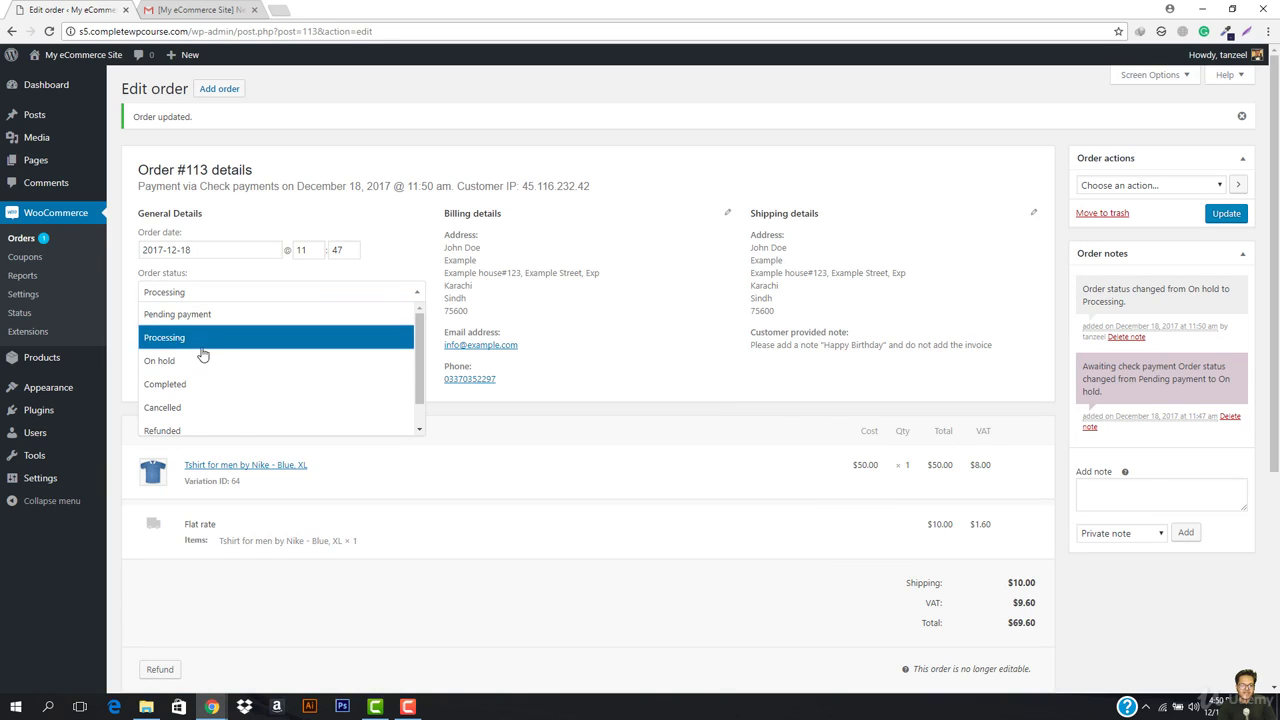
pyautogui.click(460, 256)
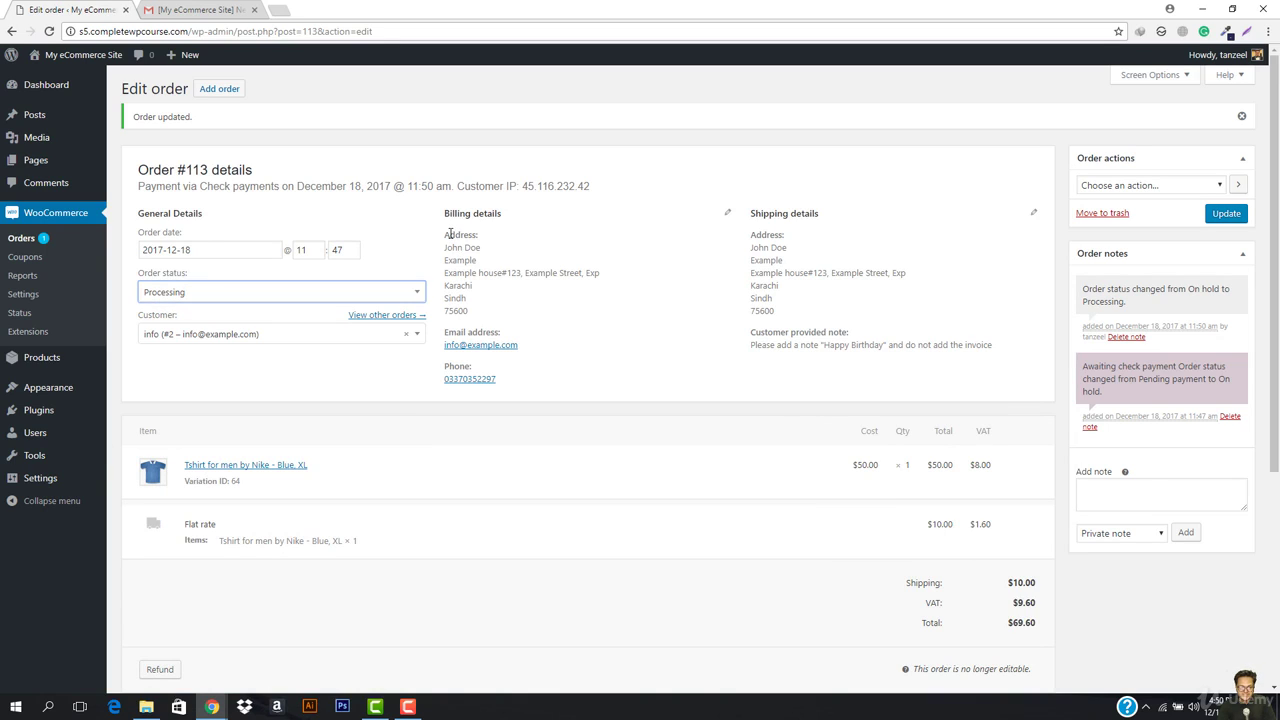
pyautogui.moveTo(450, 234); pyautogui.dragTo(514, 314)
pyautogui.click(514, 314)
pyautogui.click(292, 296)
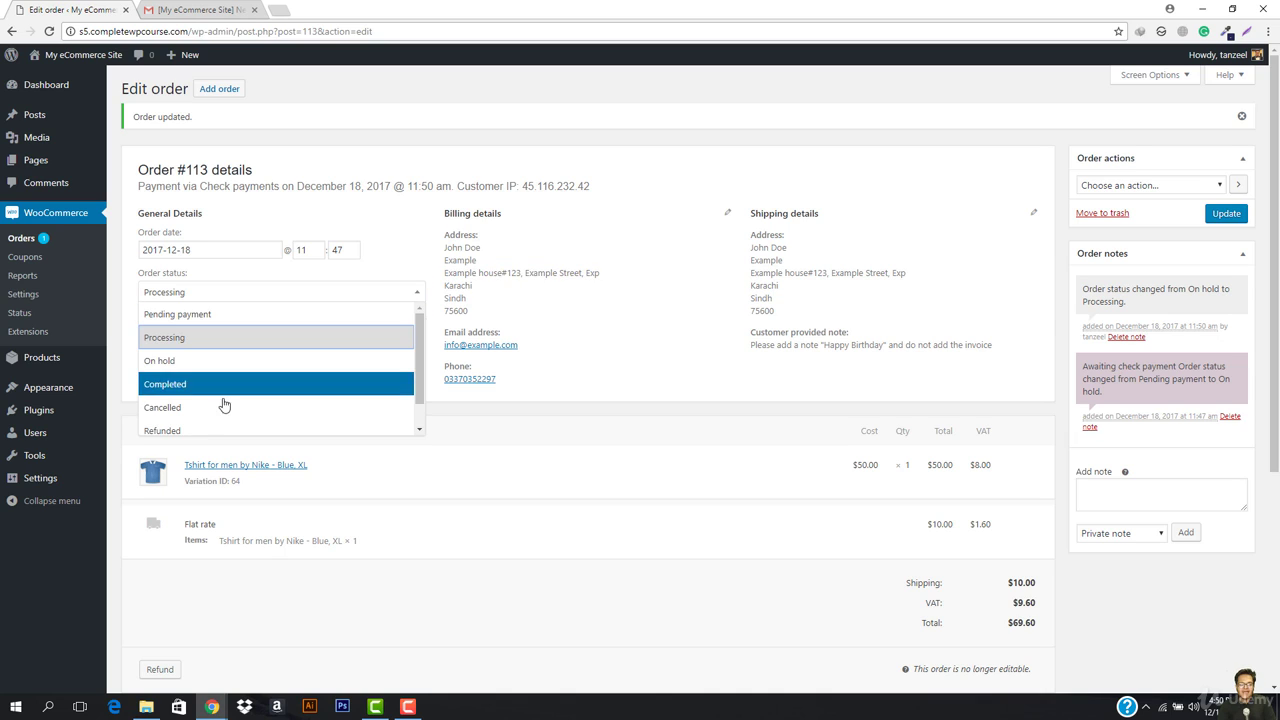
pyautogui.scroll(-1, 205, 412)
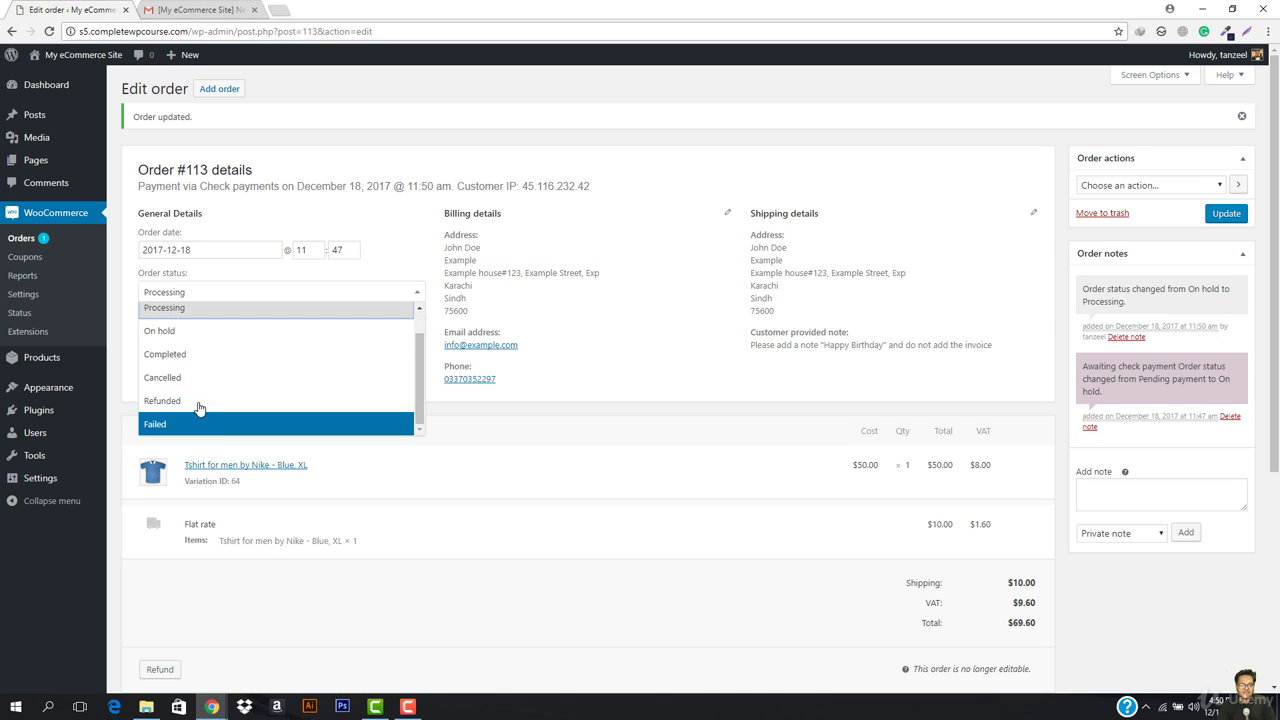
pyautogui.click(228, 355)
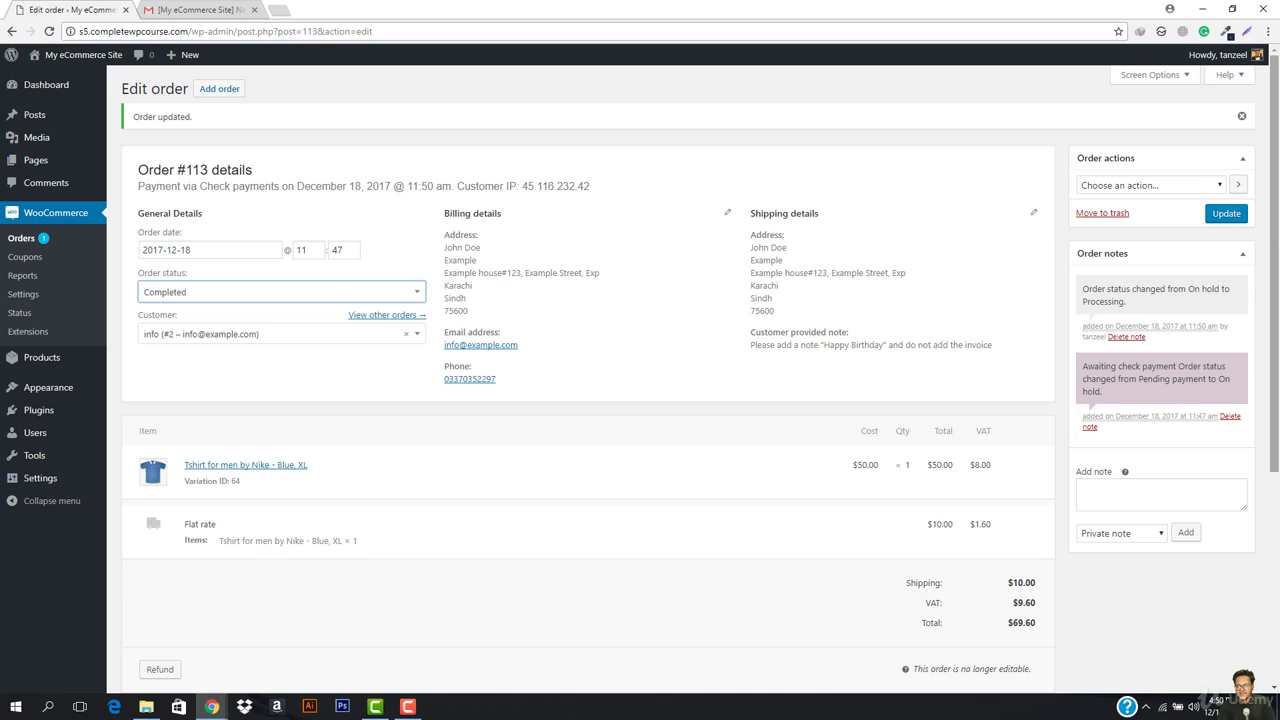
# - Use the Complete action on Order #113 in the Orders list, then return to the storefront
pyautogui.click(20, 237)
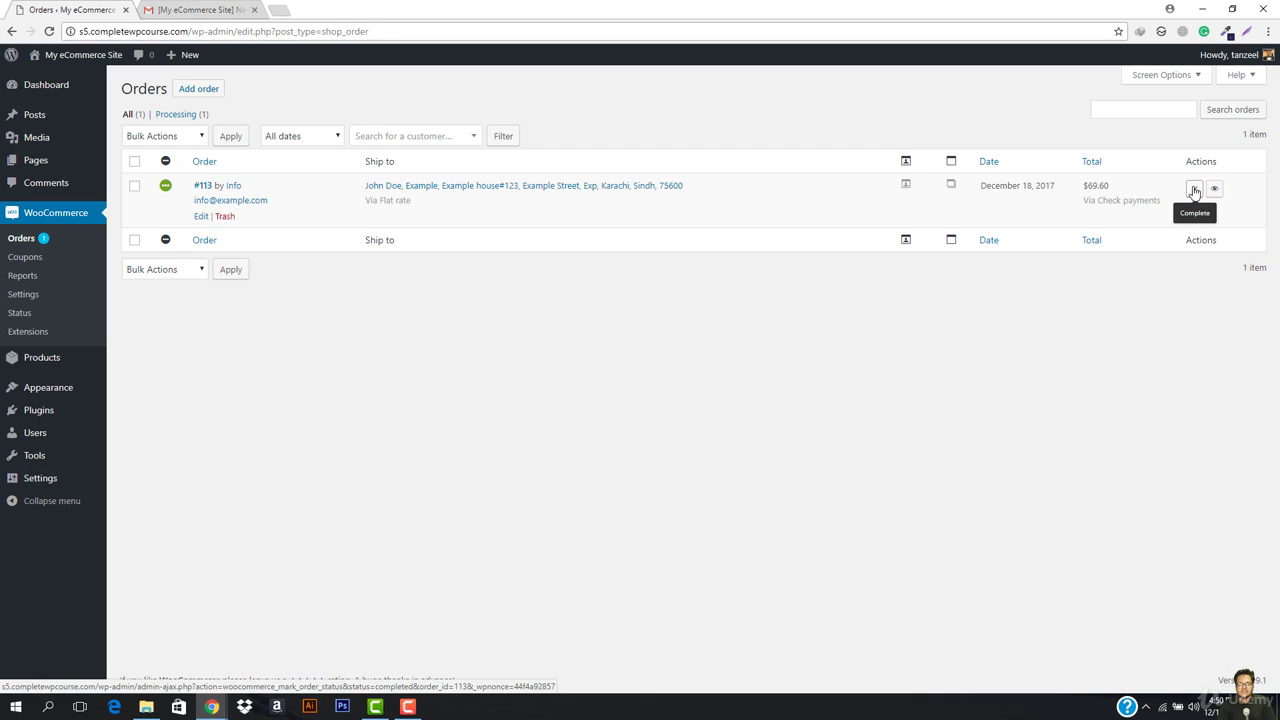
pyautogui.click(1195, 191)
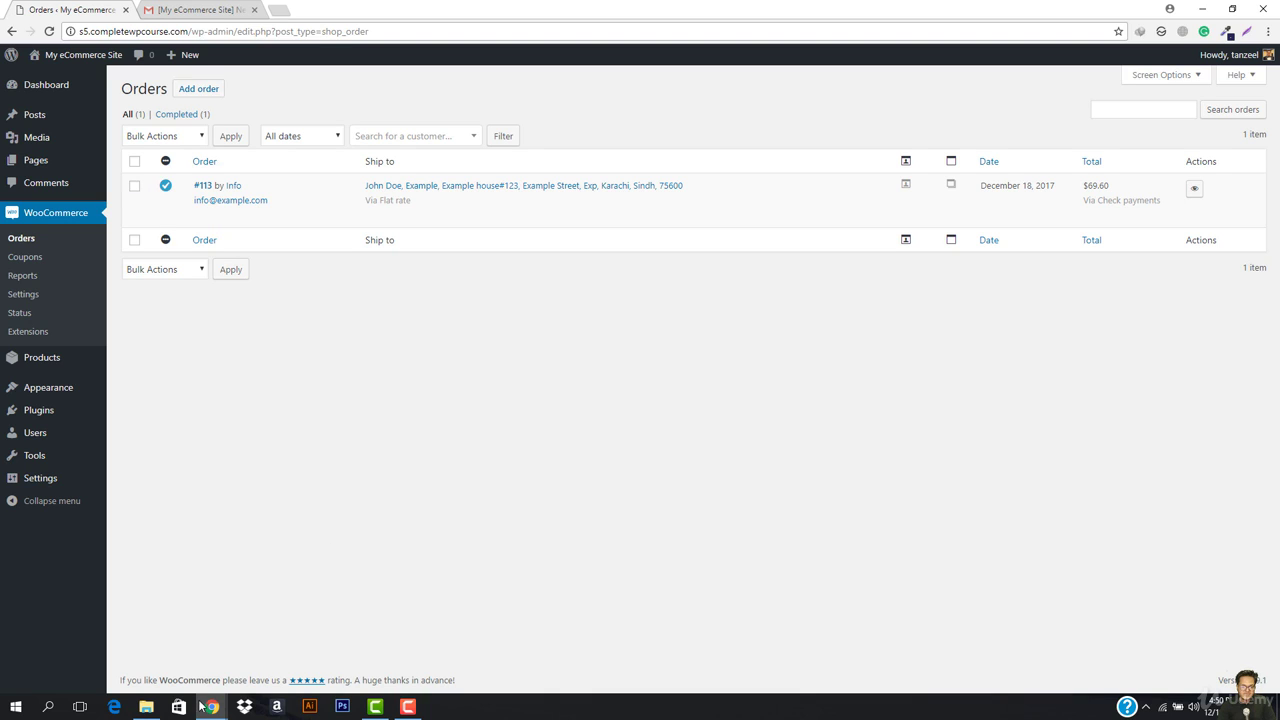
pyautogui.moveTo(205, 706)
pyautogui.click(278, 640)
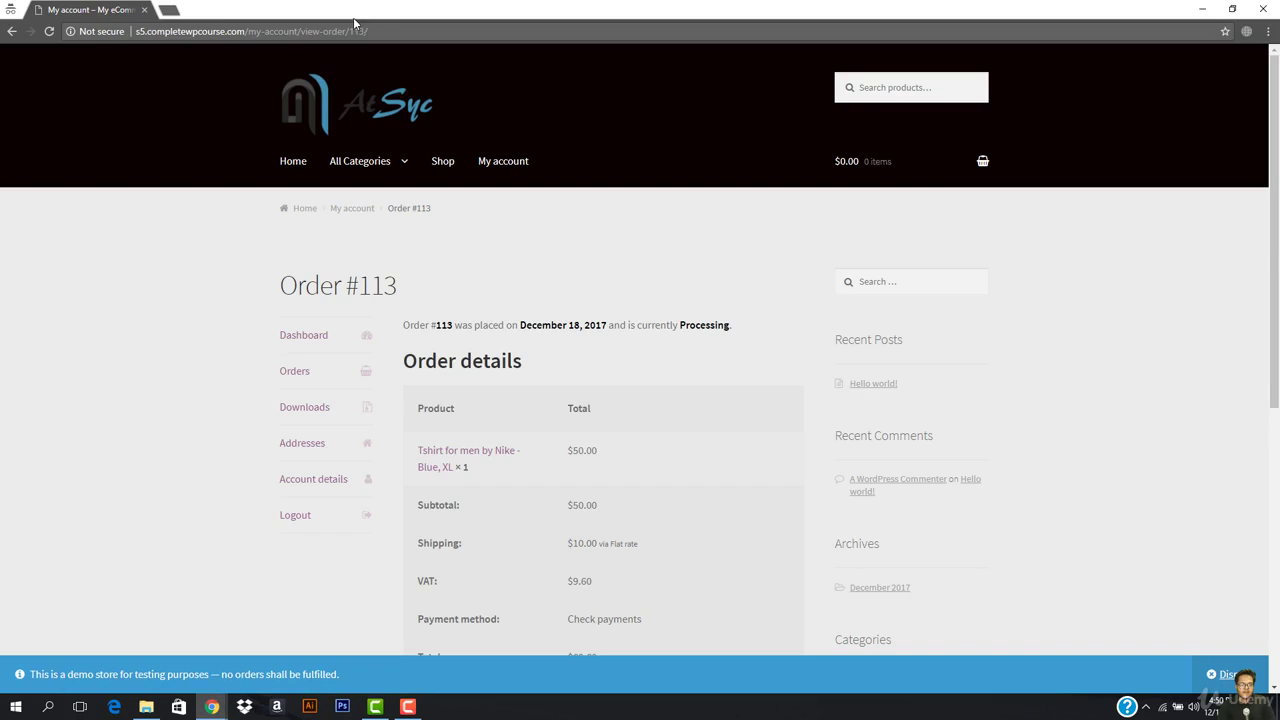
# - Reload the customer's order page and open the ordered Tshirt for men by Nike product
pyautogui.click(382, 34)
pyautogui.press('Return')
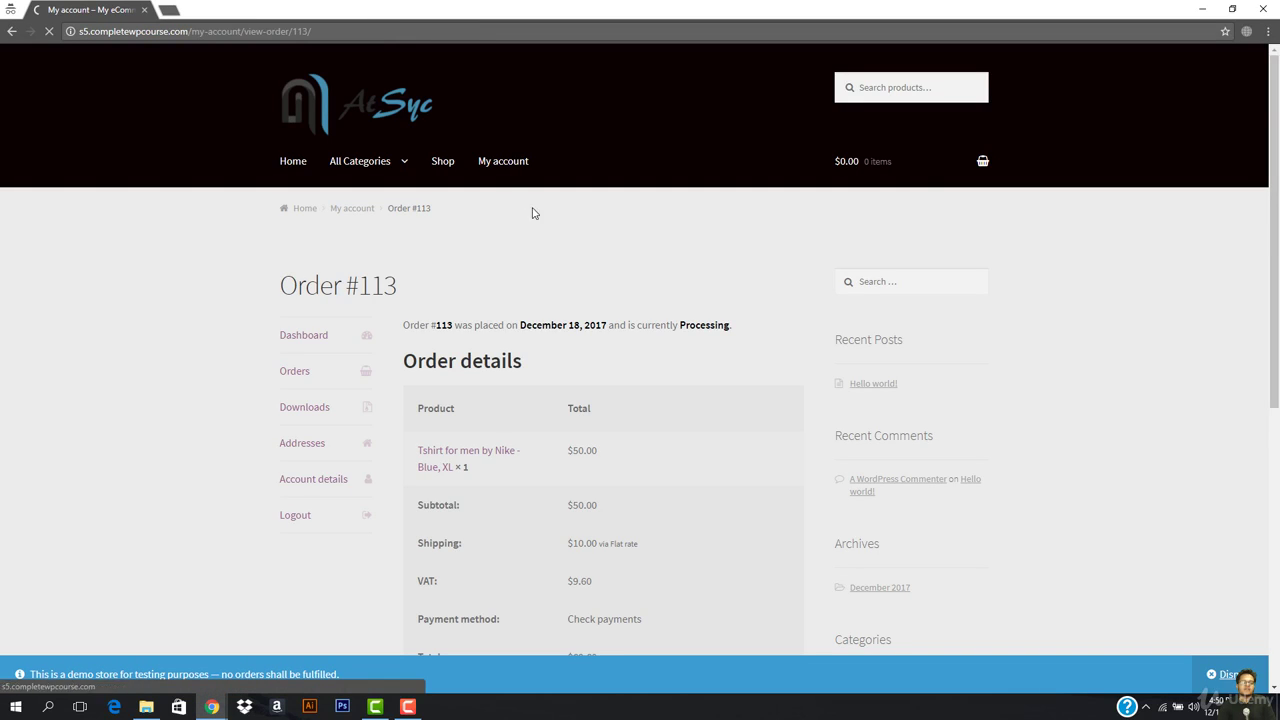
pyautogui.scroll(-5, 757, 291)
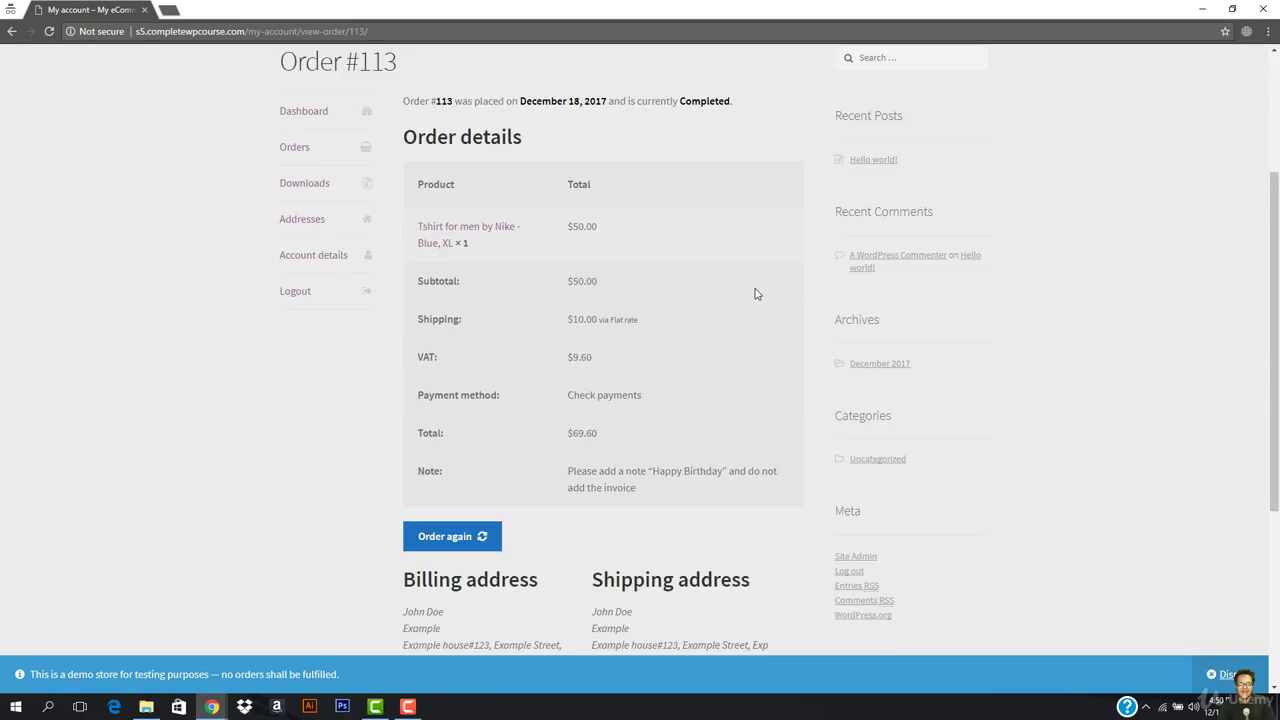
pyautogui.scroll(3, 566, 368)
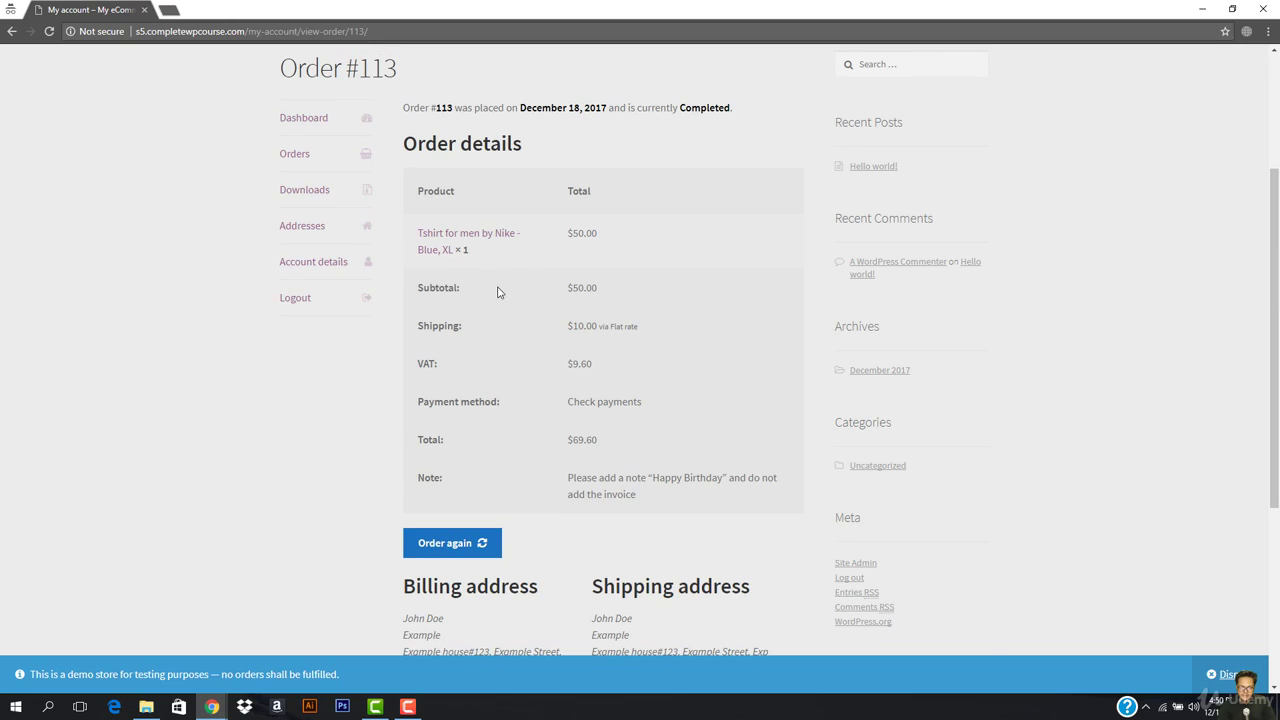
pyautogui.click(464, 237)
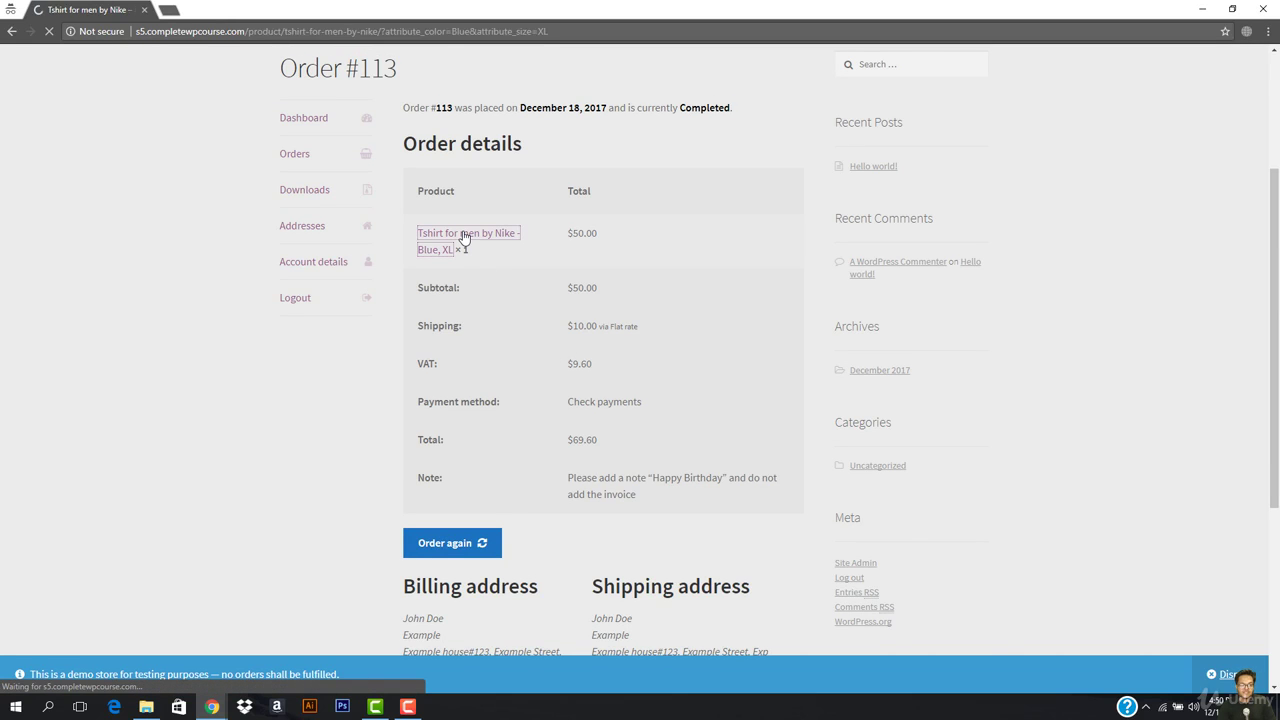
# - Submit a 1-star 'It sucks' review on the product's Reviews tab
pyautogui.scroll(-3, 634, 394)
pyautogui.scroll(-5, 723, 402)
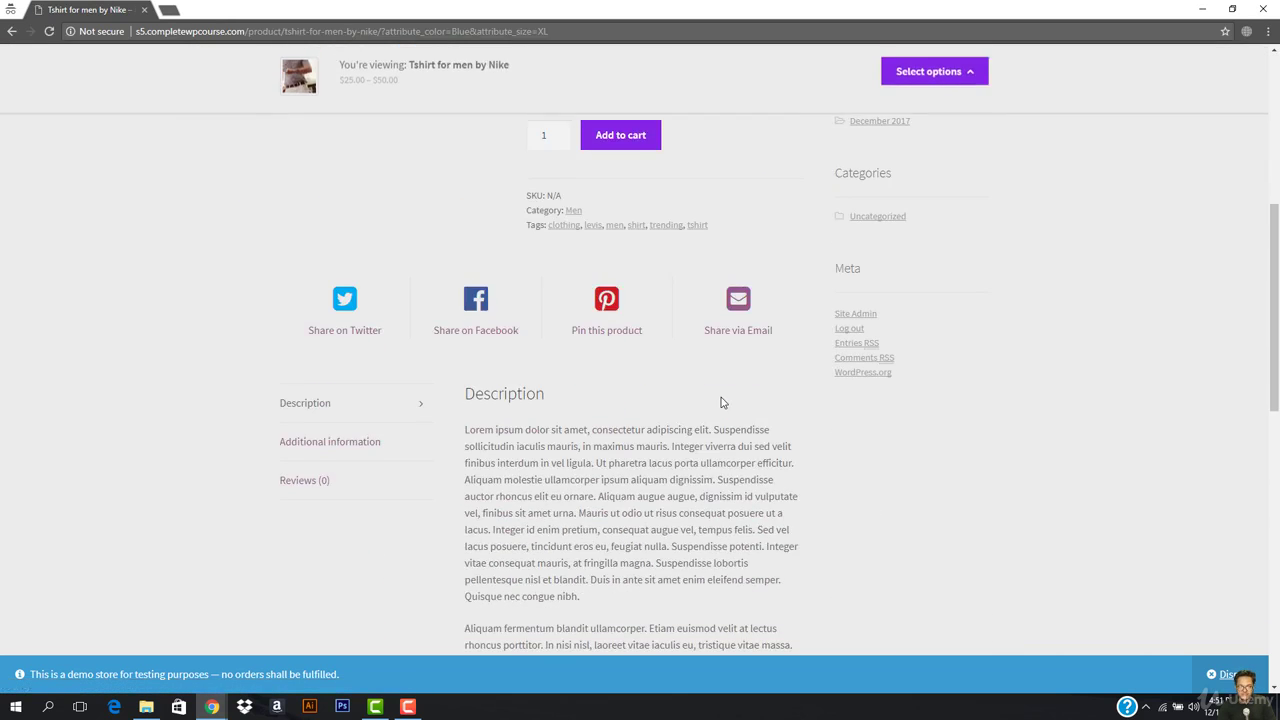
pyautogui.click(318, 146)
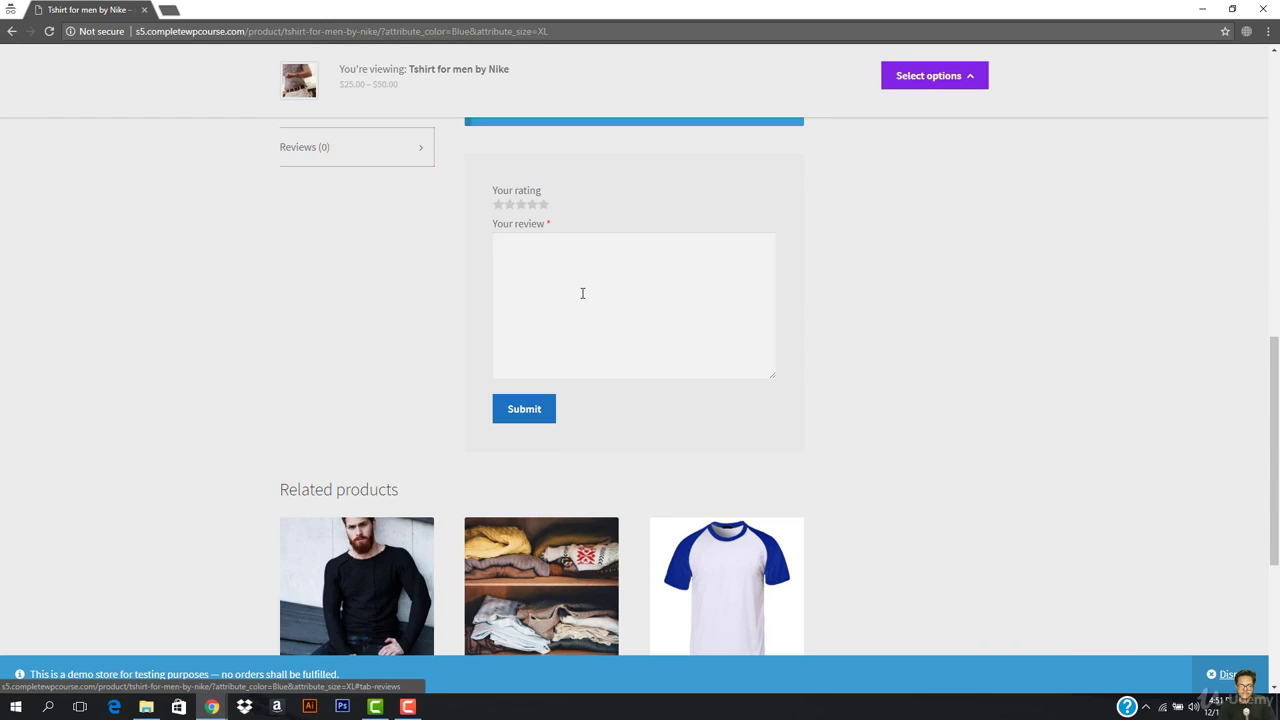
pyautogui.scroll(2, 583, 291)
pyautogui.click(498, 405)
pyautogui.click(584, 506)
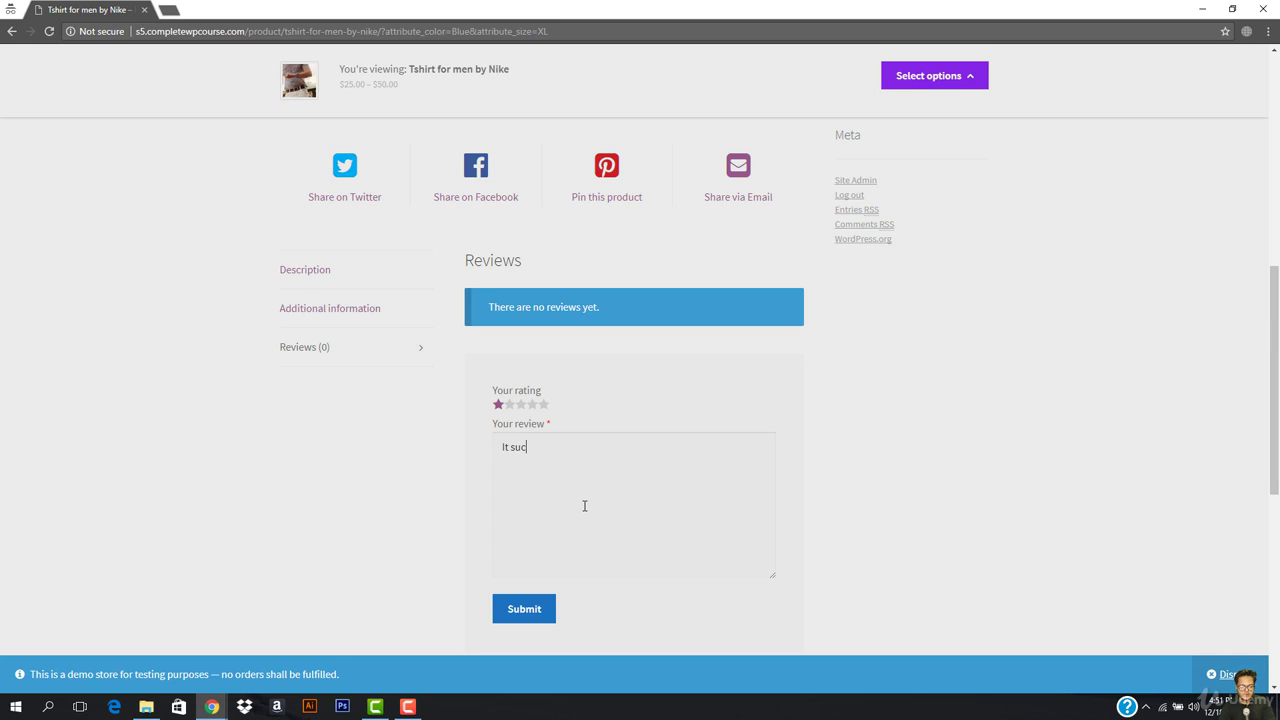
pyautogui.click(524, 610)
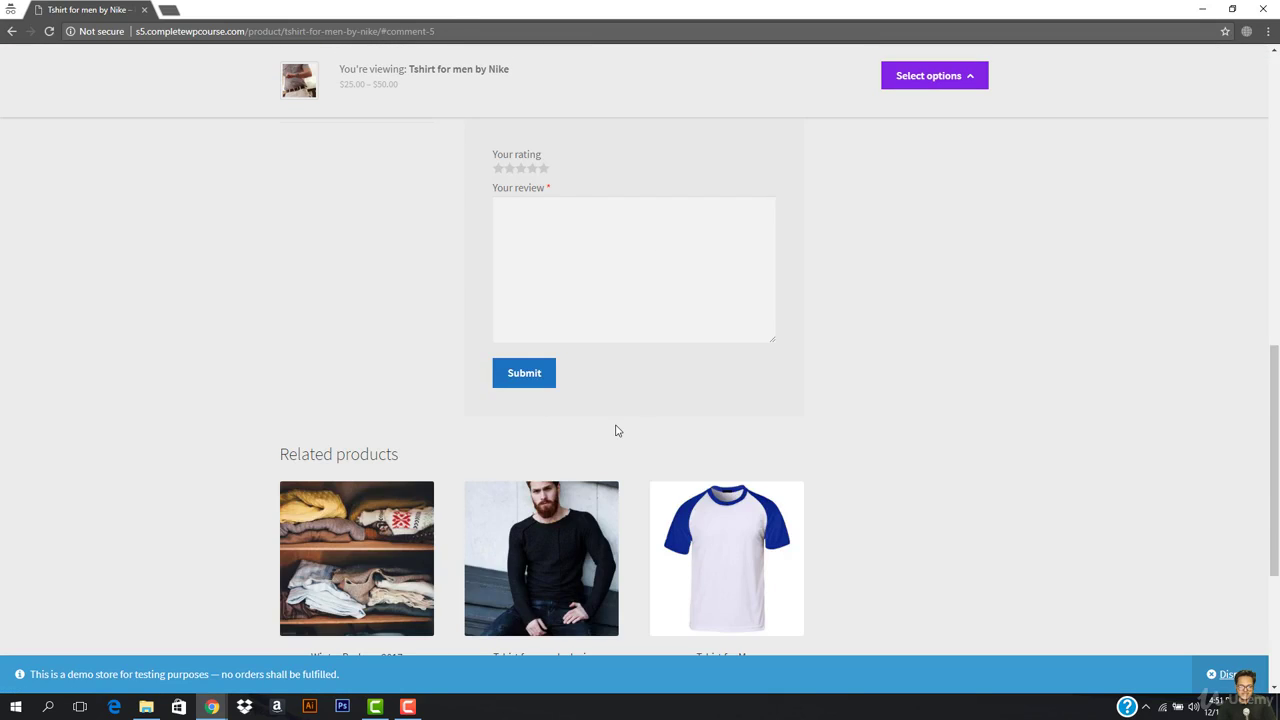
# - Check the review's awaiting approval notice, then minimize the storefront window
pyautogui.scroll(-3, 616, 430)
pyautogui.scroll(3, 600, 346)
pyautogui.scroll(-1, 610, 400)
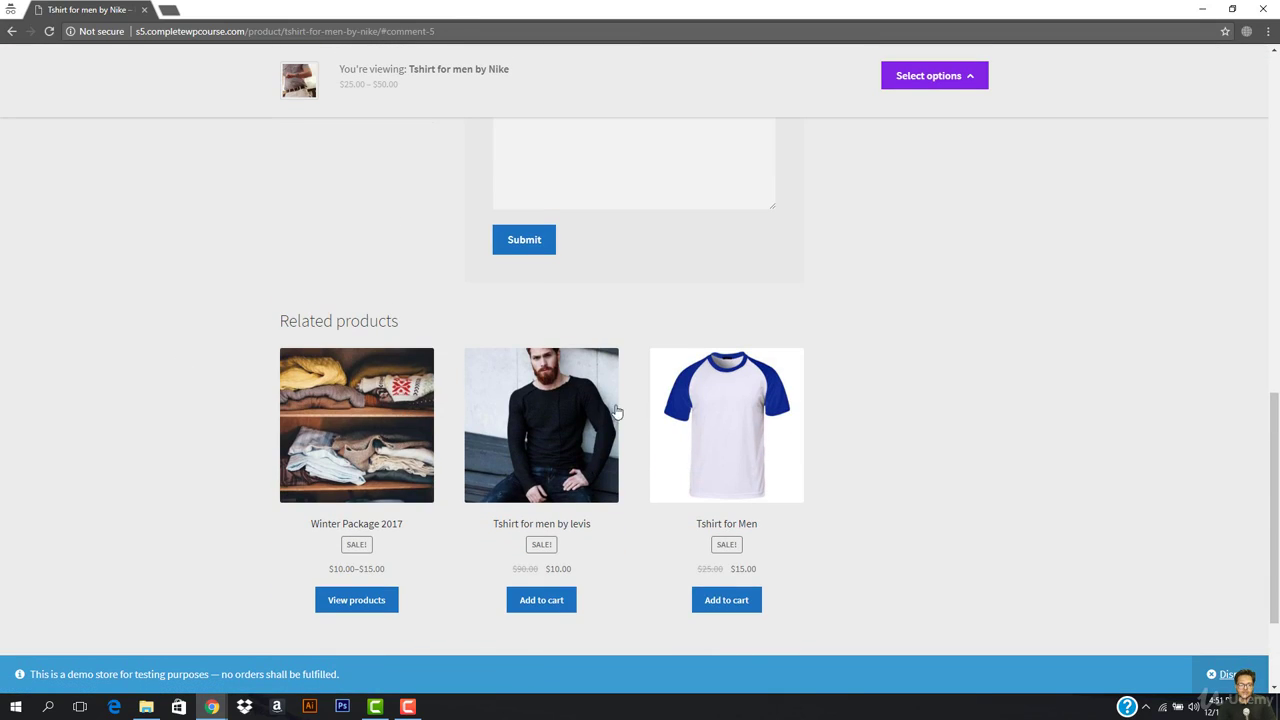
pyautogui.scroll(3, 667, 388)
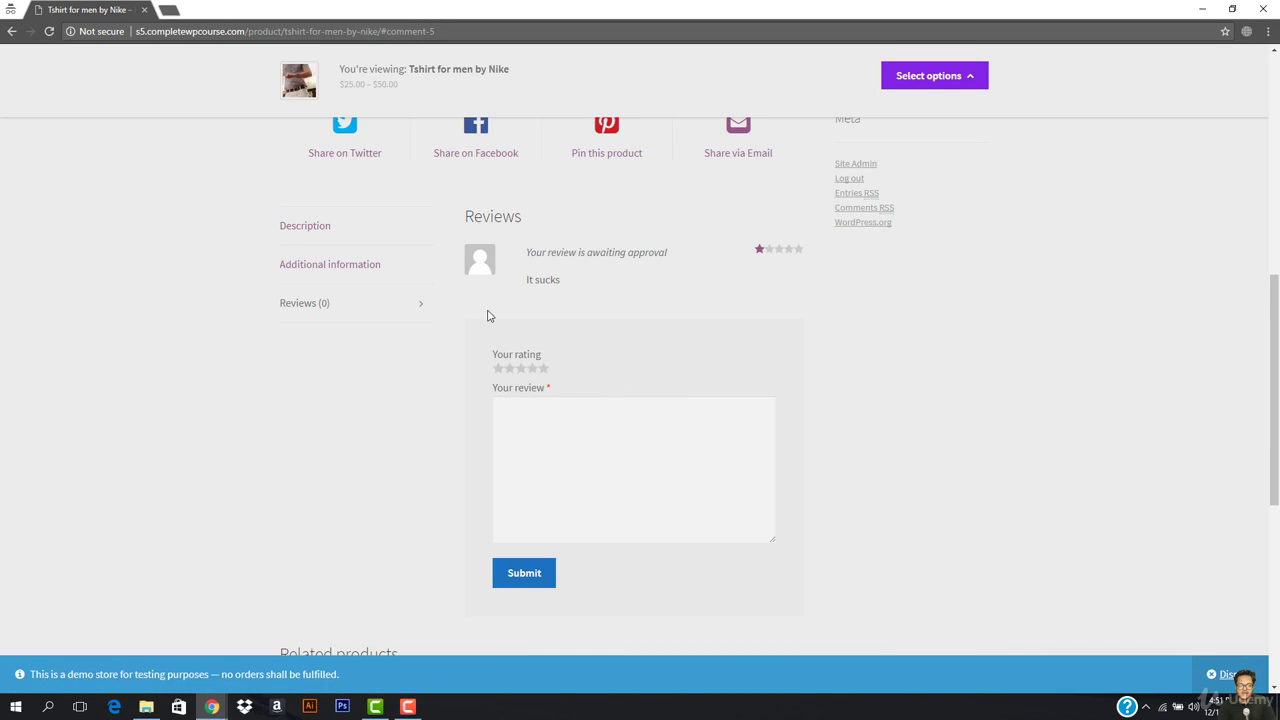
pyautogui.moveTo(528, 254); pyautogui.dragTo(729, 257)
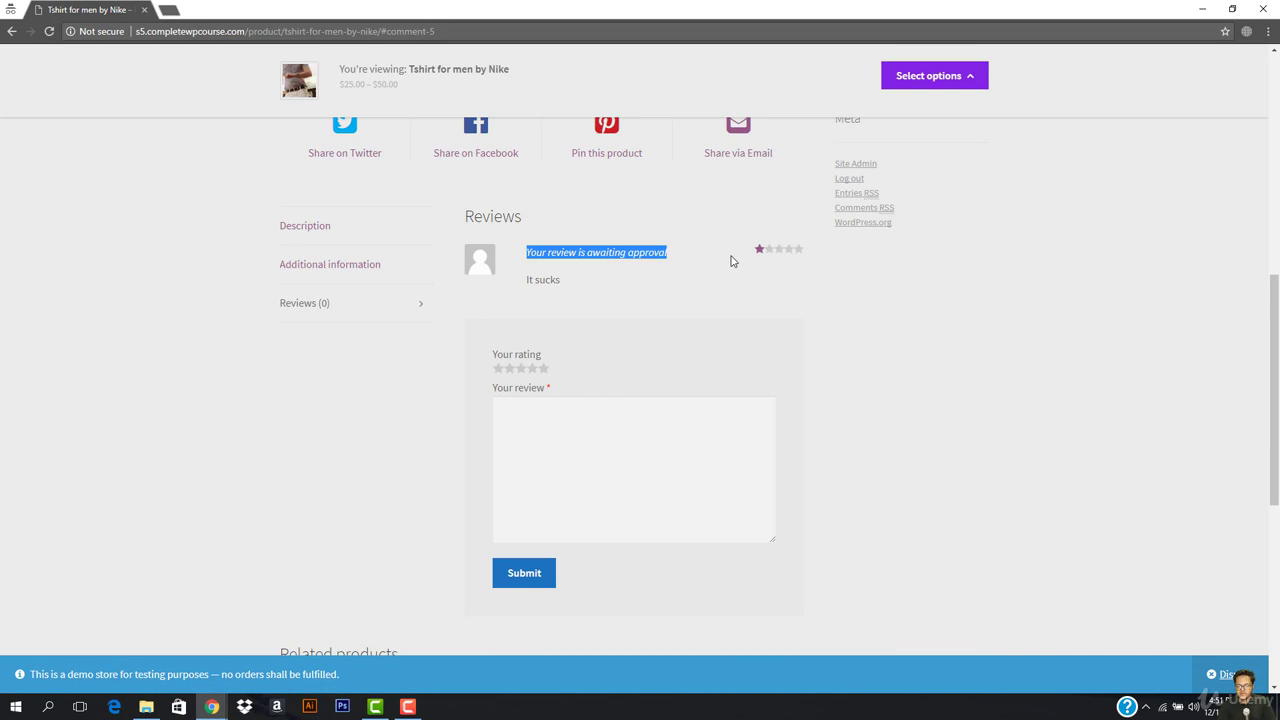
pyautogui.click(729, 257)
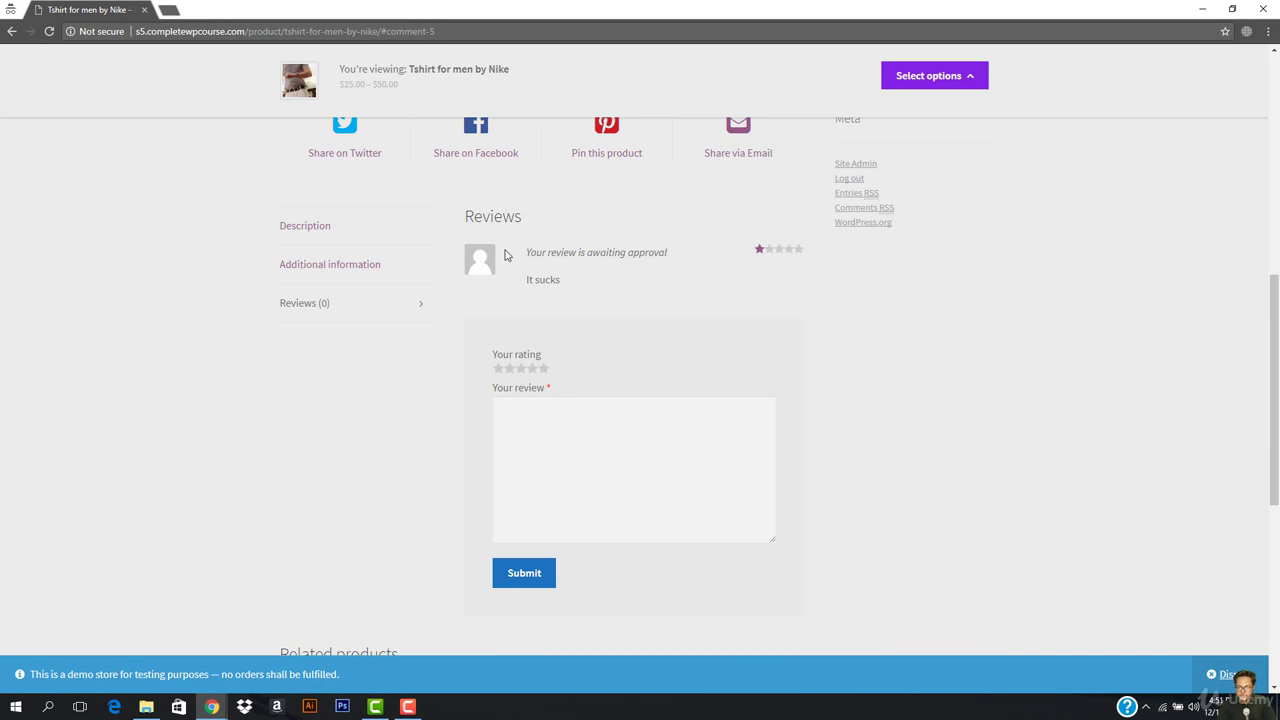
pyautogui.click(1202, 9)
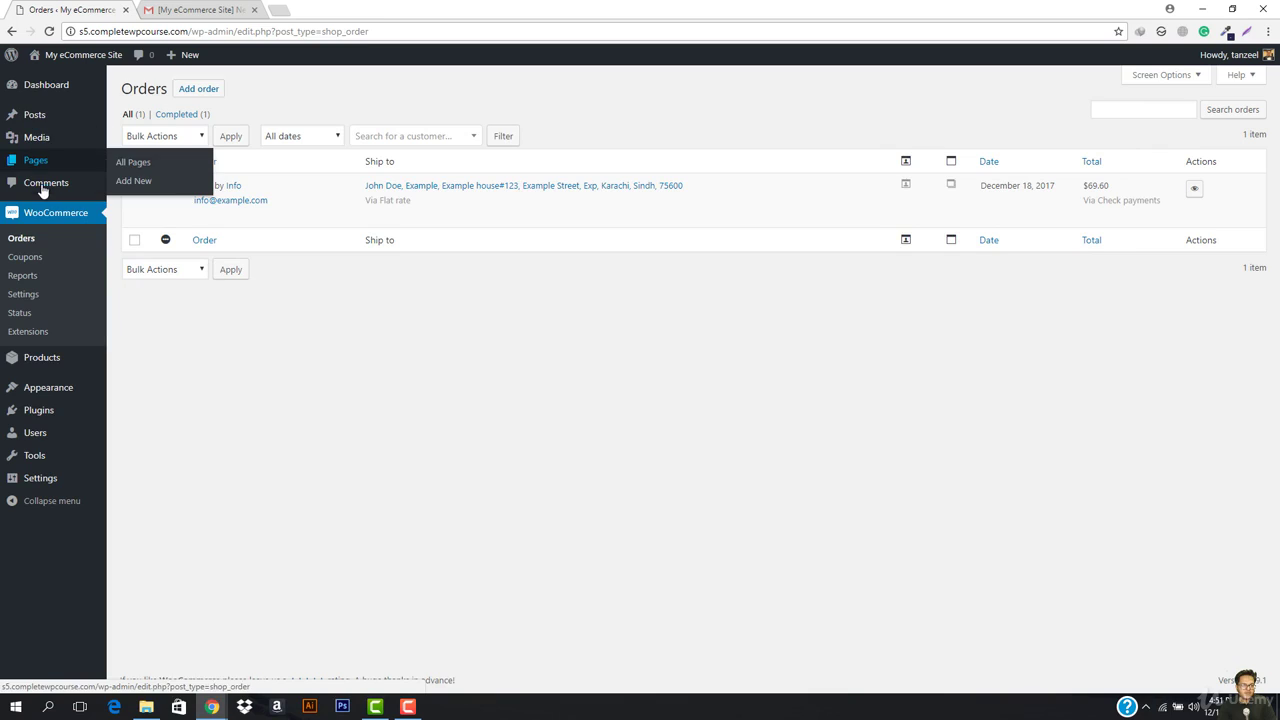
# - Approve the pending 'It sucks' review from the Dashboard Activity panel and return to the product page
pyautogui.moveTo(35, 93)
pyautogui.click(143, 88)
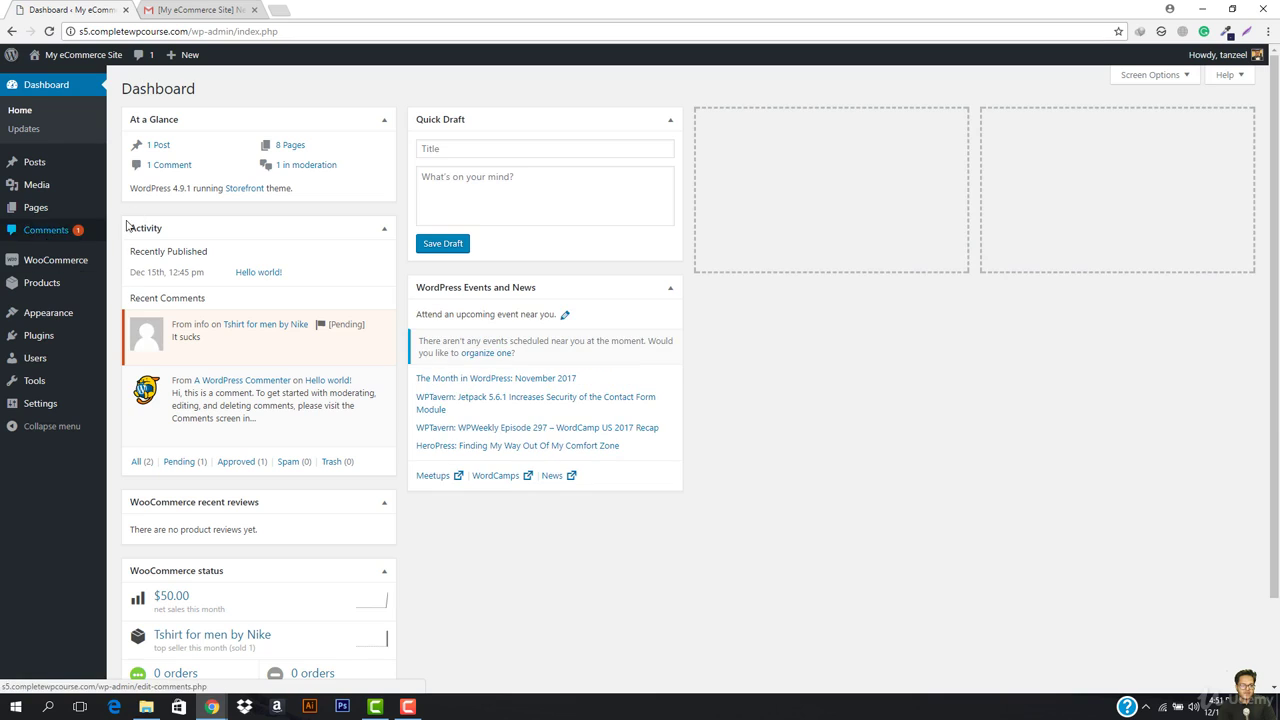
pyautogui.moveTo(293, 369)
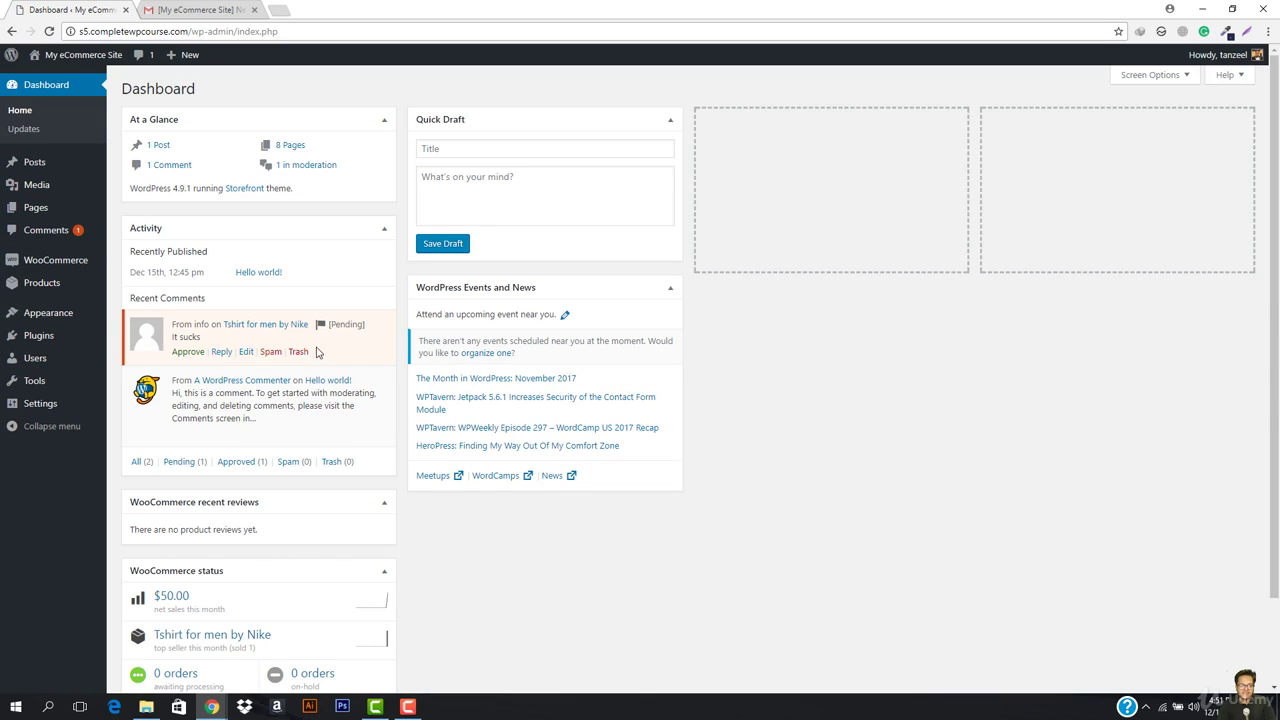
pyautogui.click(186, 352)
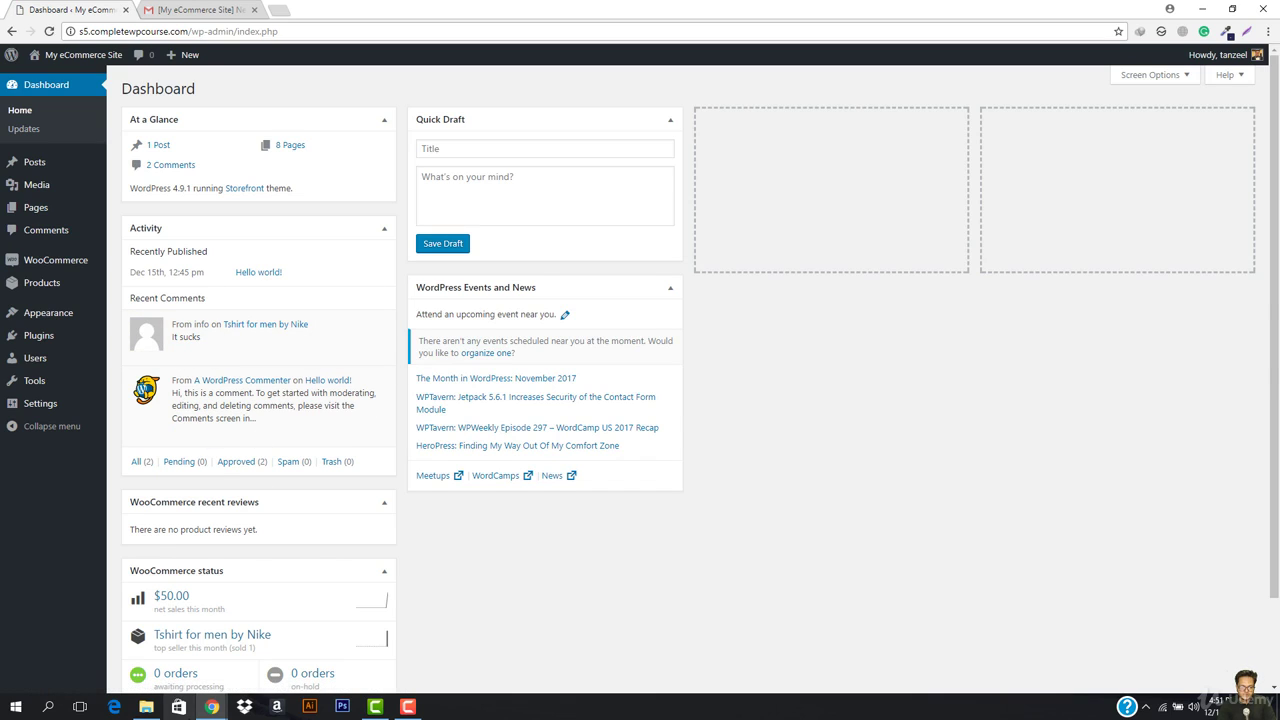
pyautogui.moveTo(212, 706)
pyautogui.click(285, 678)
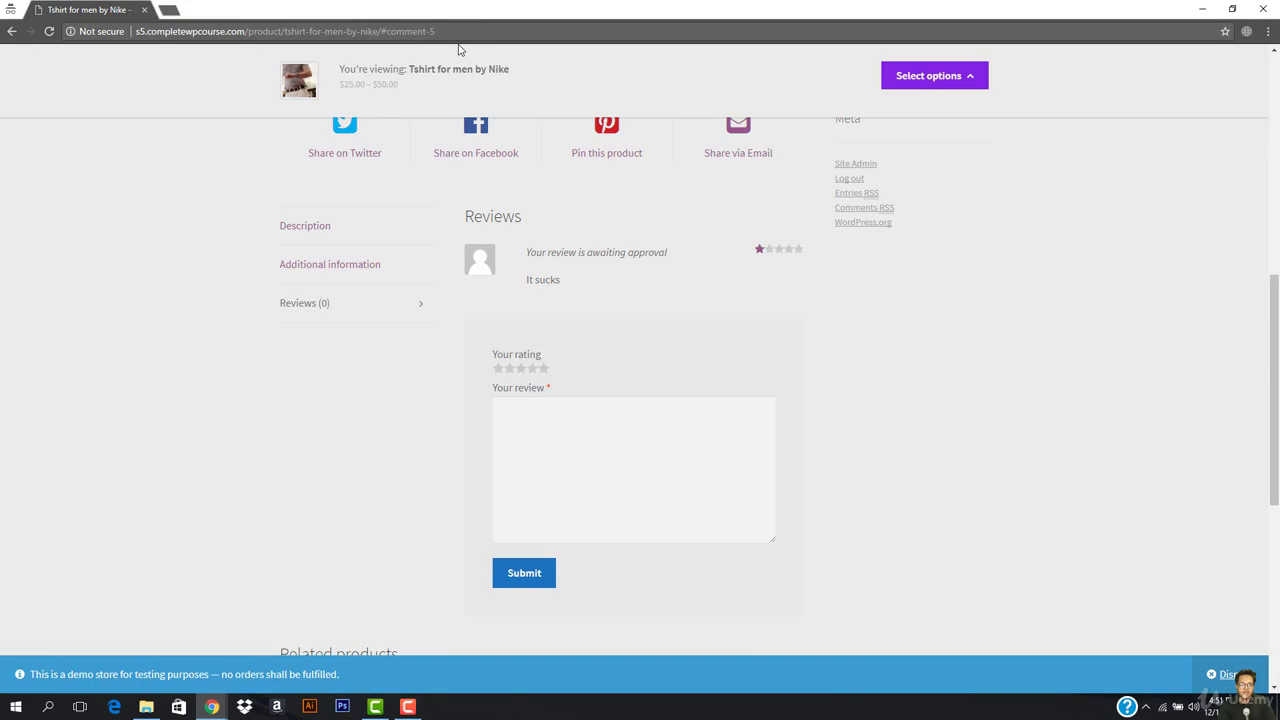
# - Reload the Nike T-shirt page without #comment-5 and view the verified review under Reviews (1)
pyautogui.moveTo(470, 33); pyautogui.dragTo(386, 36)
pyautogui.press('BackSpace')
pyautogui.press('Return')
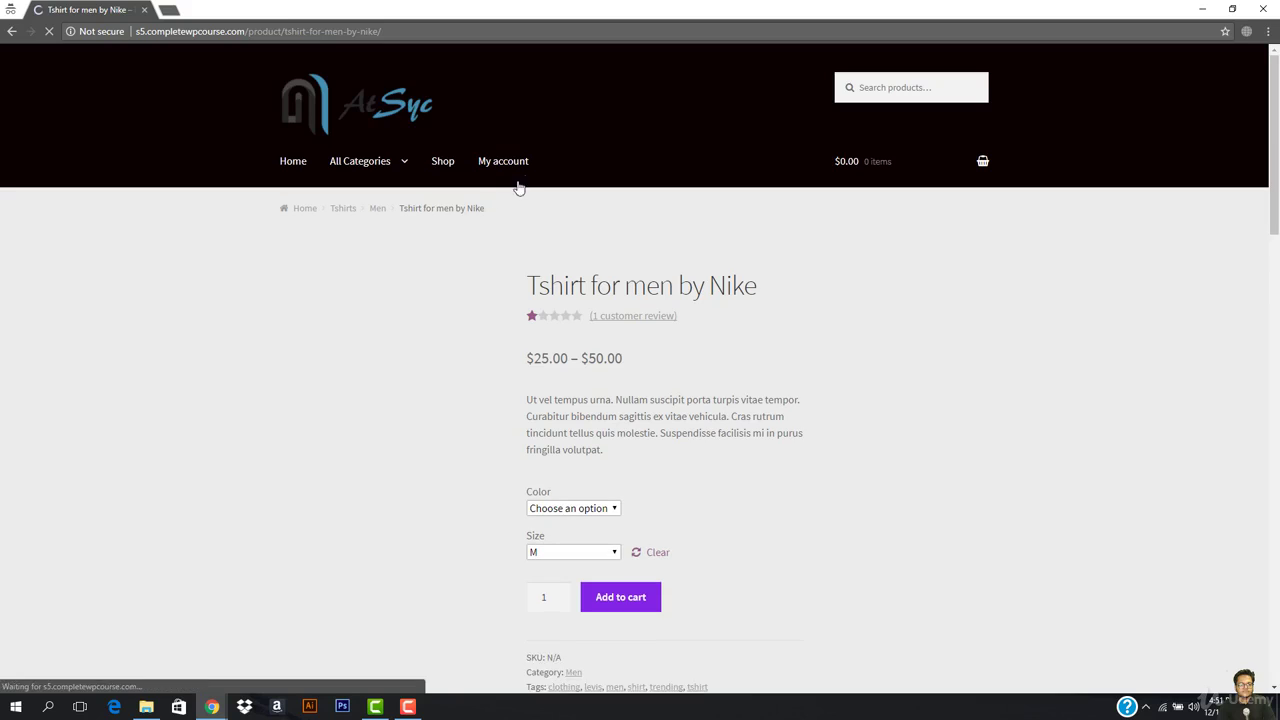
pyautogui.scroll(-3, 490, 284)
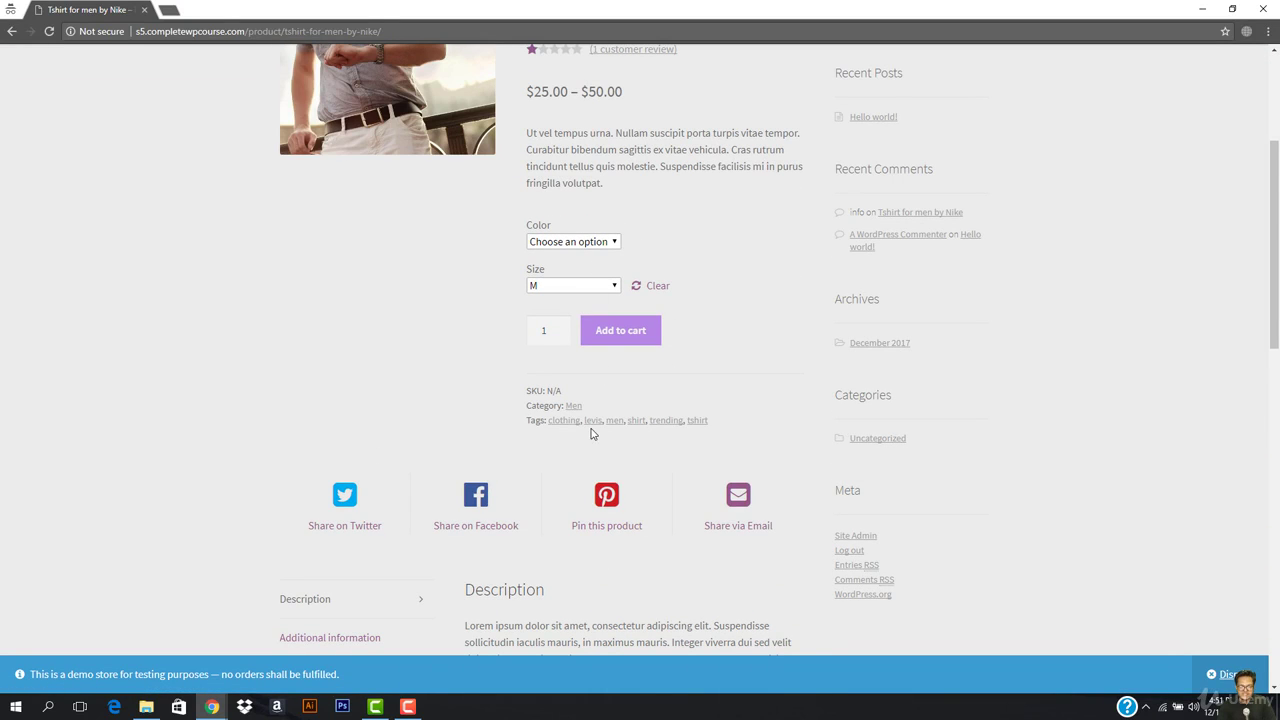
pyautogui.scroll(-3, 590, 433)
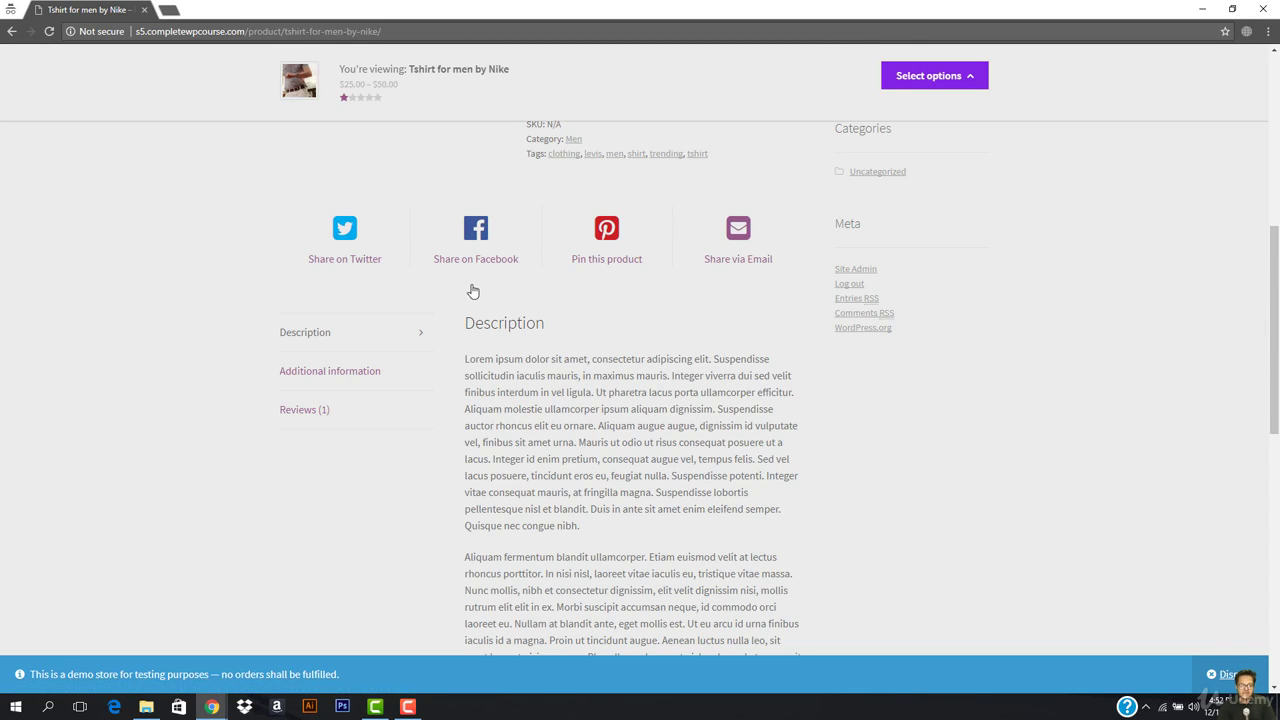
pyautogui.scroll(-6, 574, 417)
pyautogui.scroll(4, 386, 329)
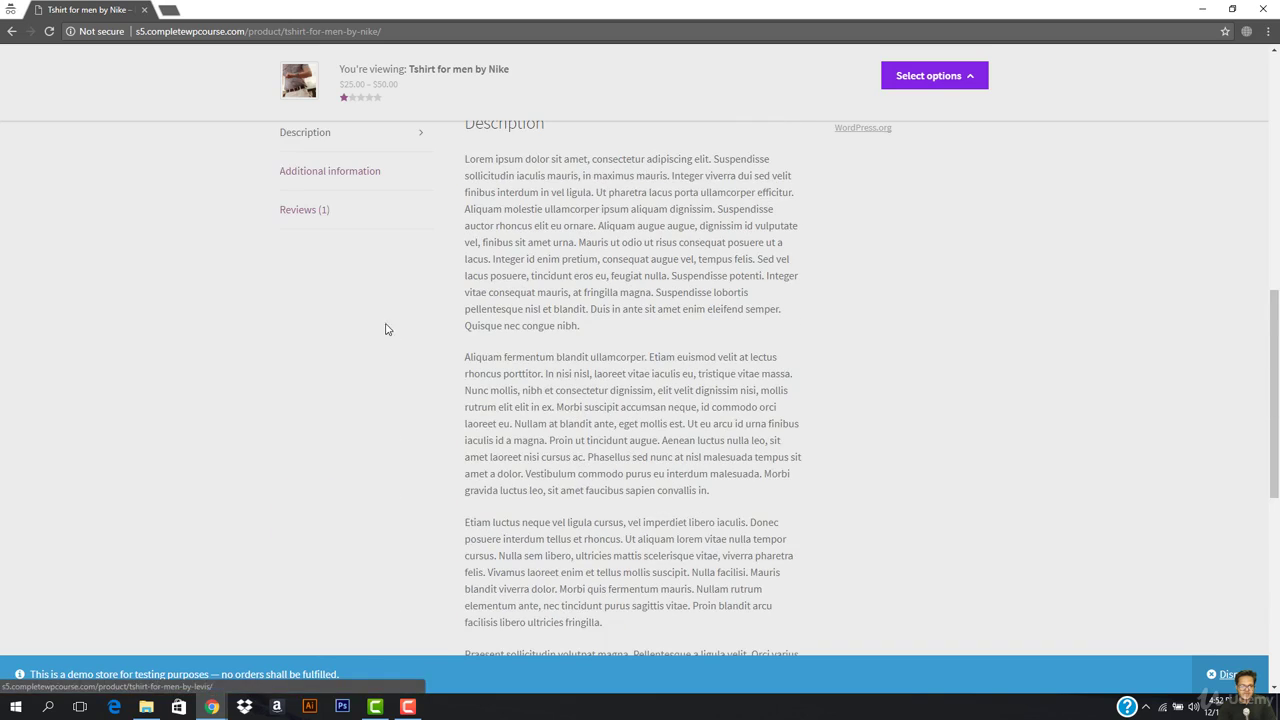
pyautogui.click(342, 211)
pyautogui.scroll(2, 553, 273)
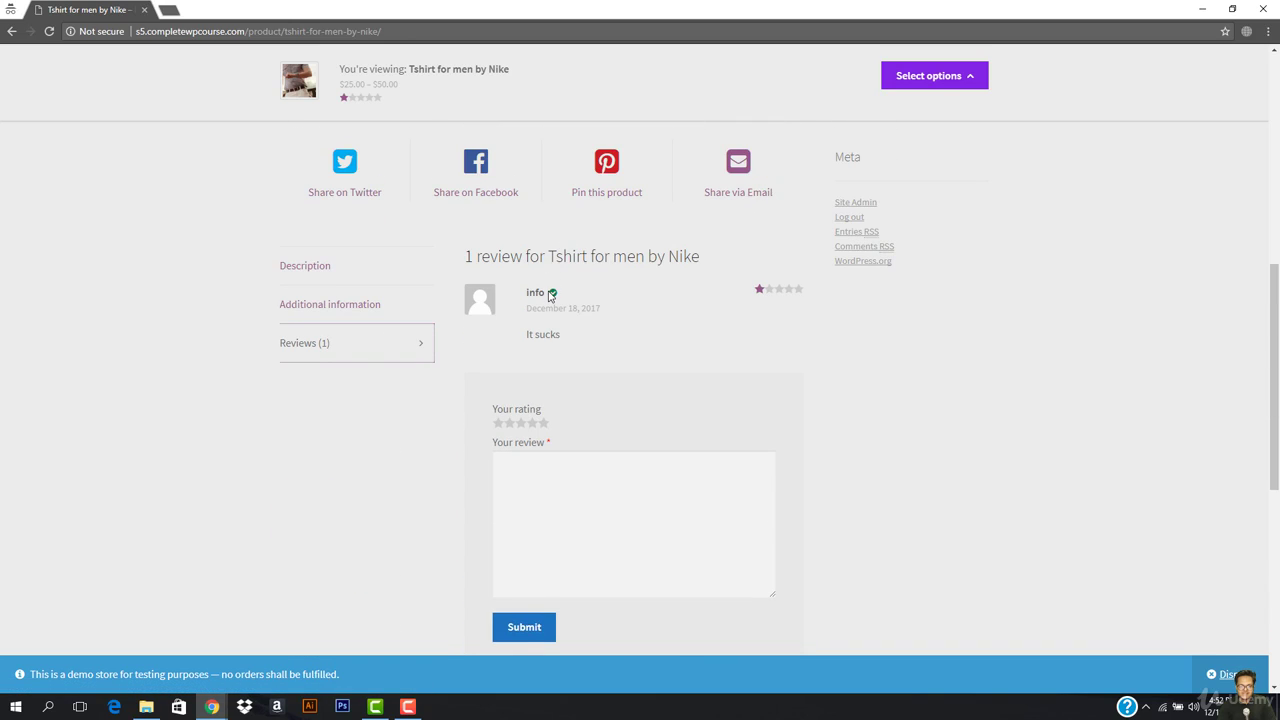
pyautogui.click(551, 296)
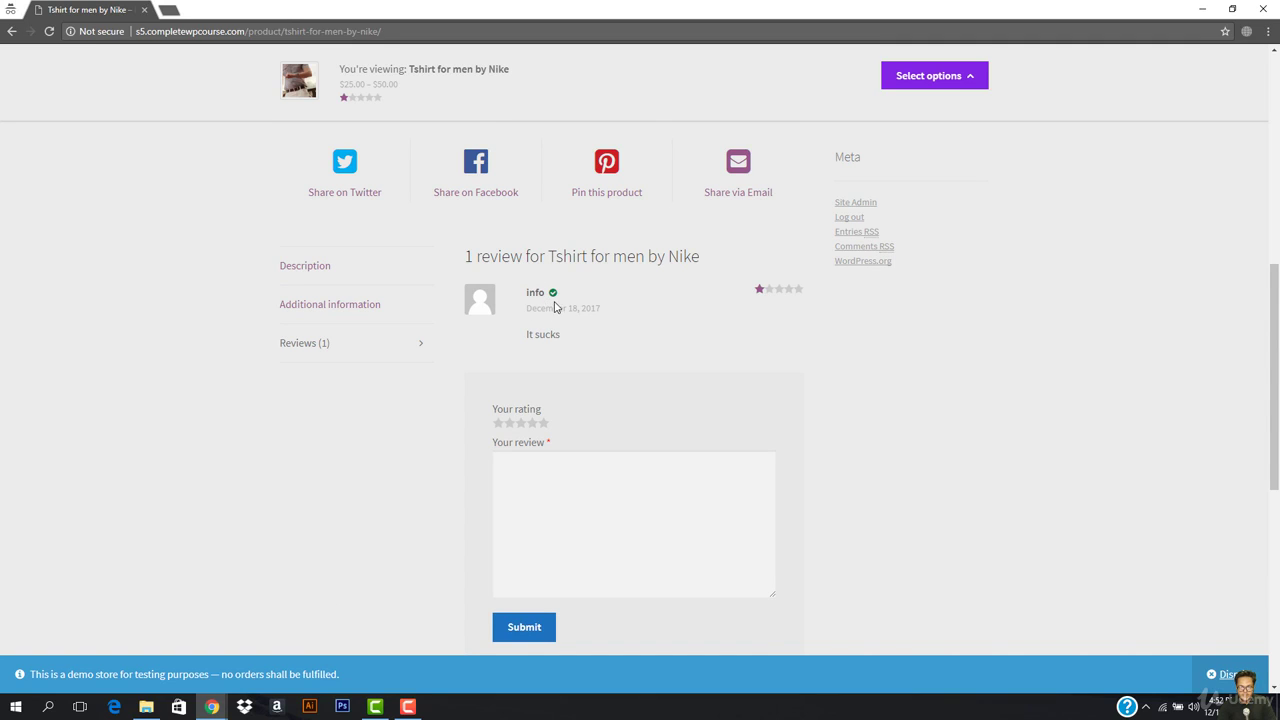
pyautogui.scroll(6, 834, 290)
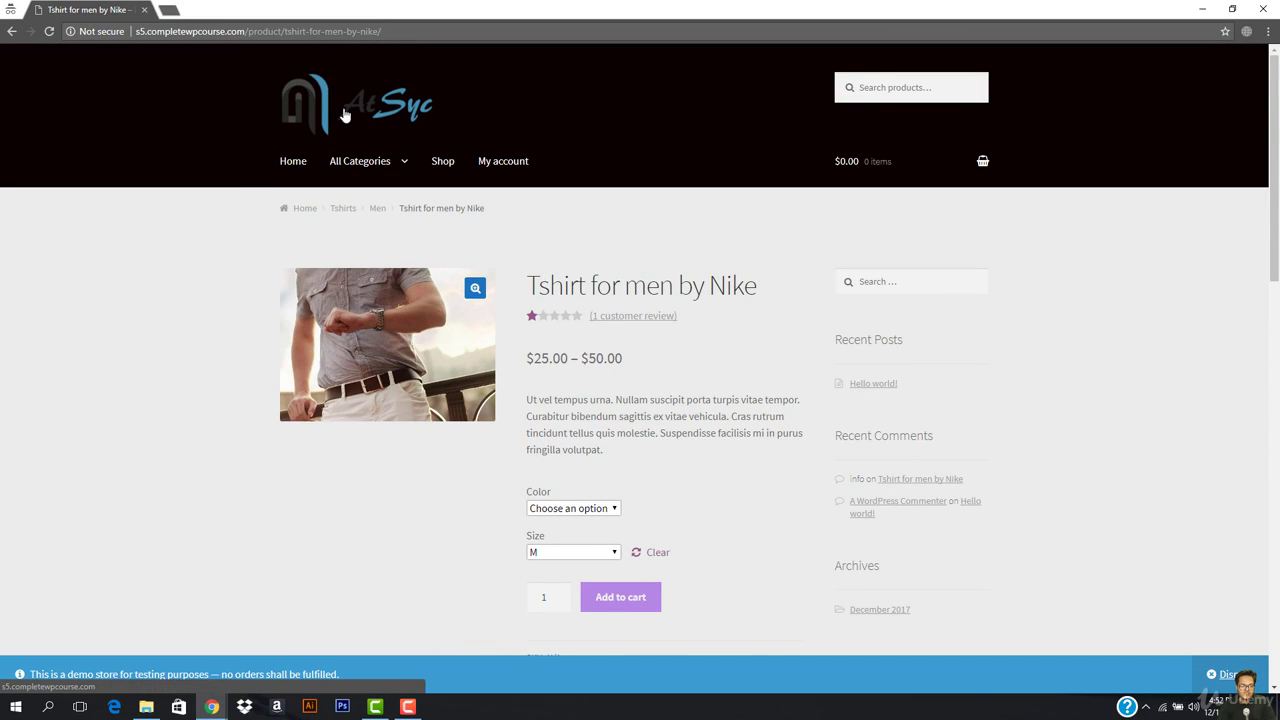
# - Load the store homepage and find the Nike T-shirt in New In showing its 1-star rating
pyautogui.click(356, 125)
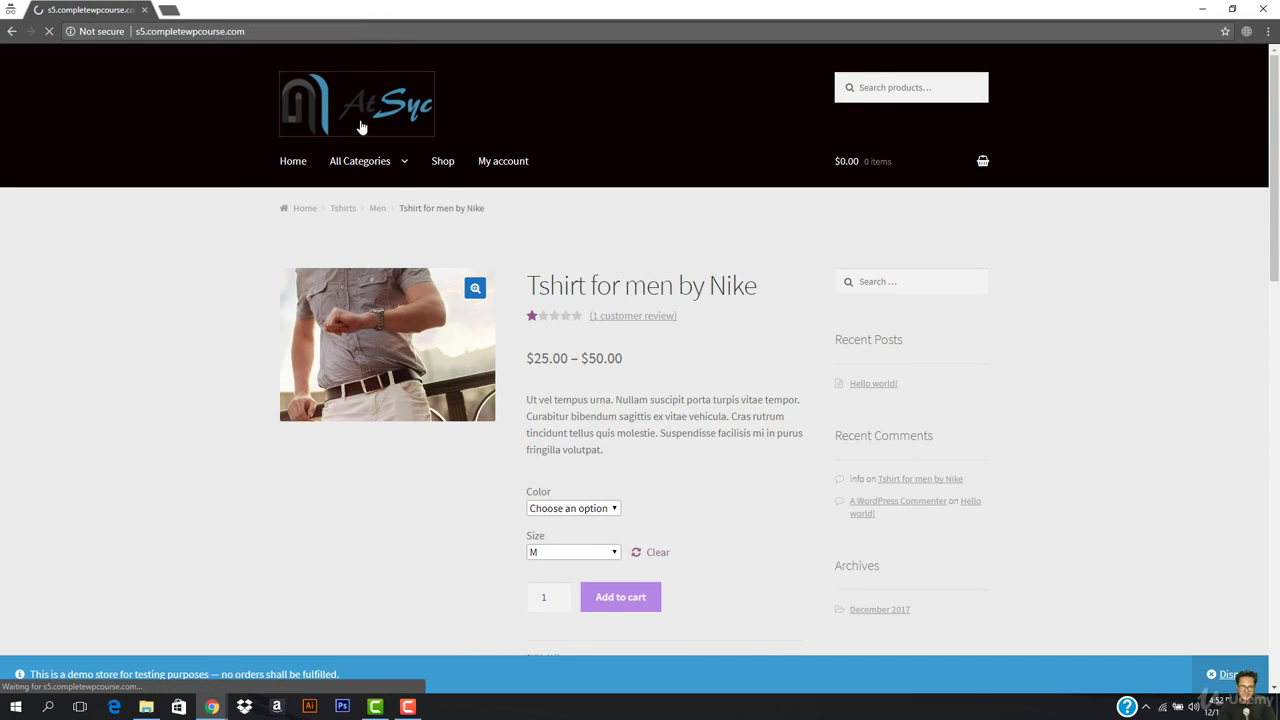
pyautogui.scroll(-12, 530, 440)
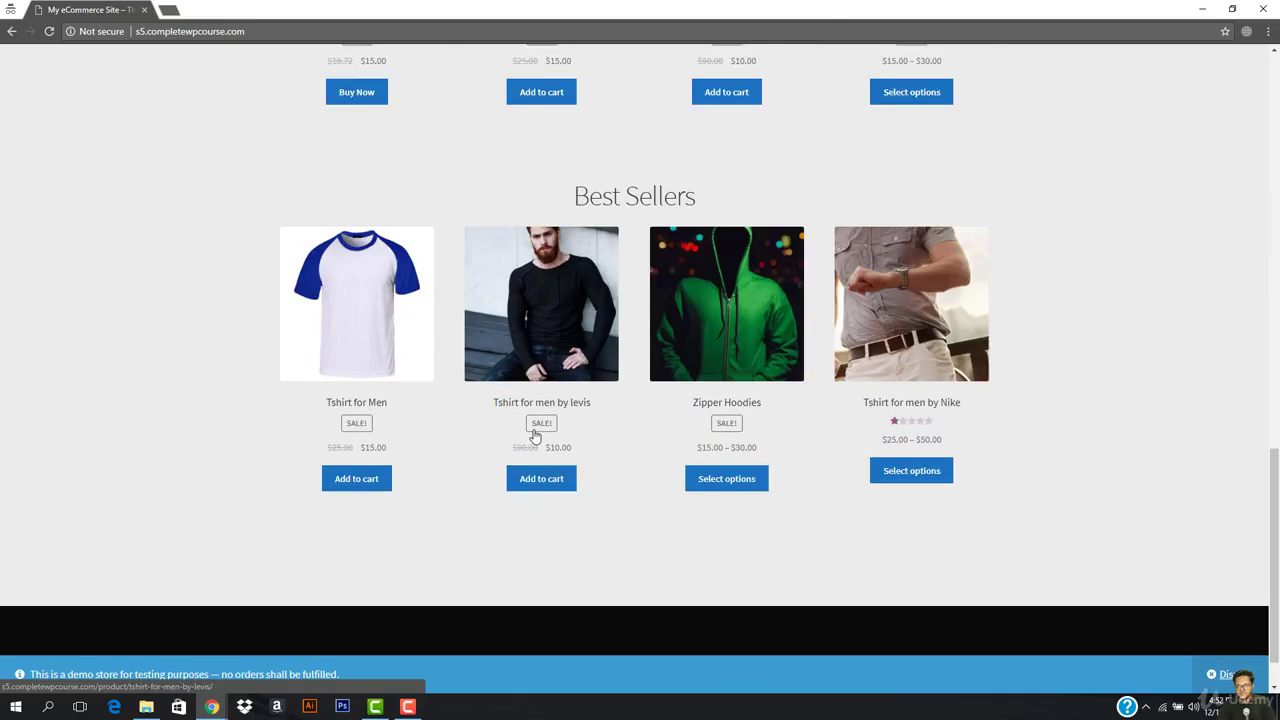
pyautogui.scroll(-1, 534, 434)
pyautogui.scroll(5, 534, 300)
pyautogui.scroll(-5, 700, 400)
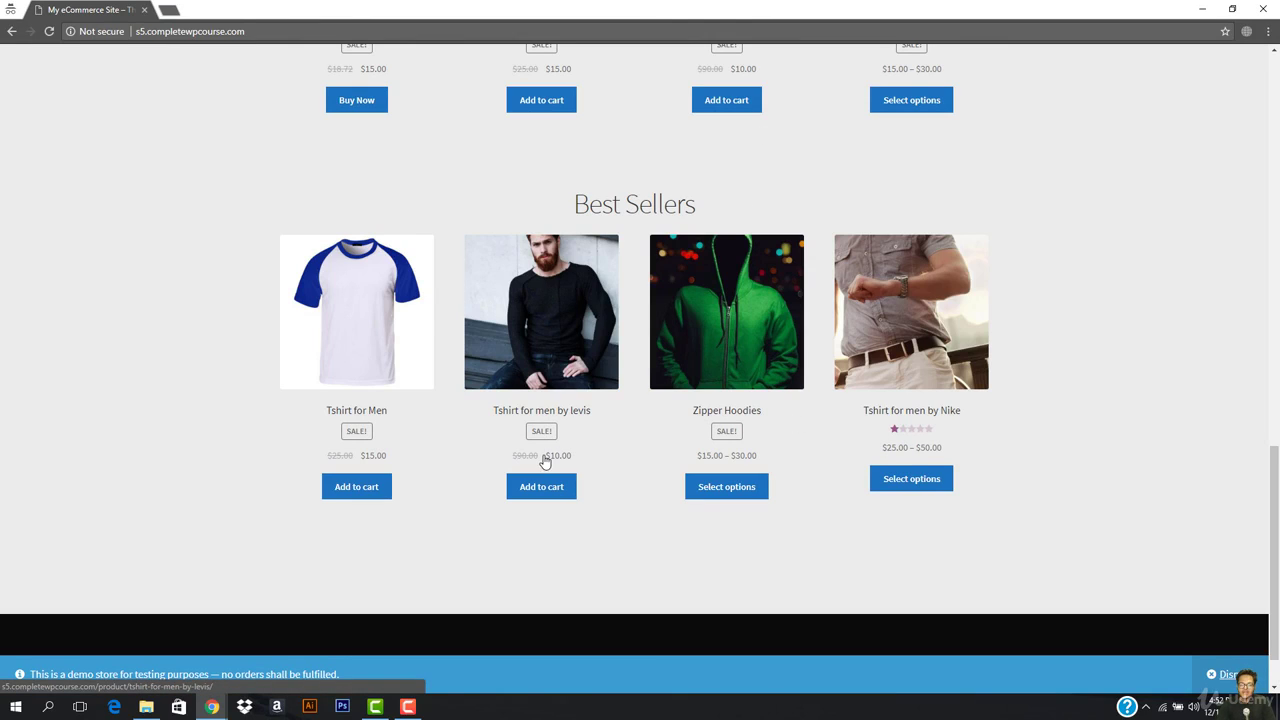
pyautogui.scroll(3, 545, 460)
pyautogui.scroll(-3, 545, 460)
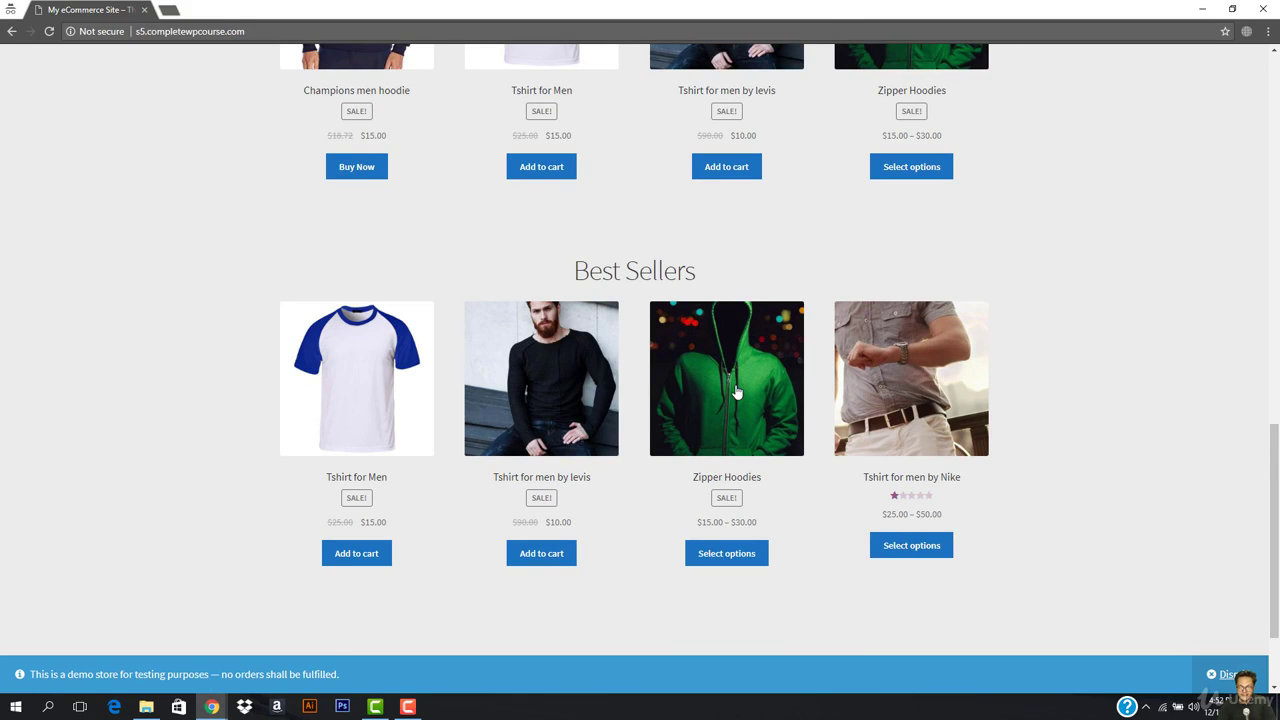
pyautogui.scroll(15, 736, 392)
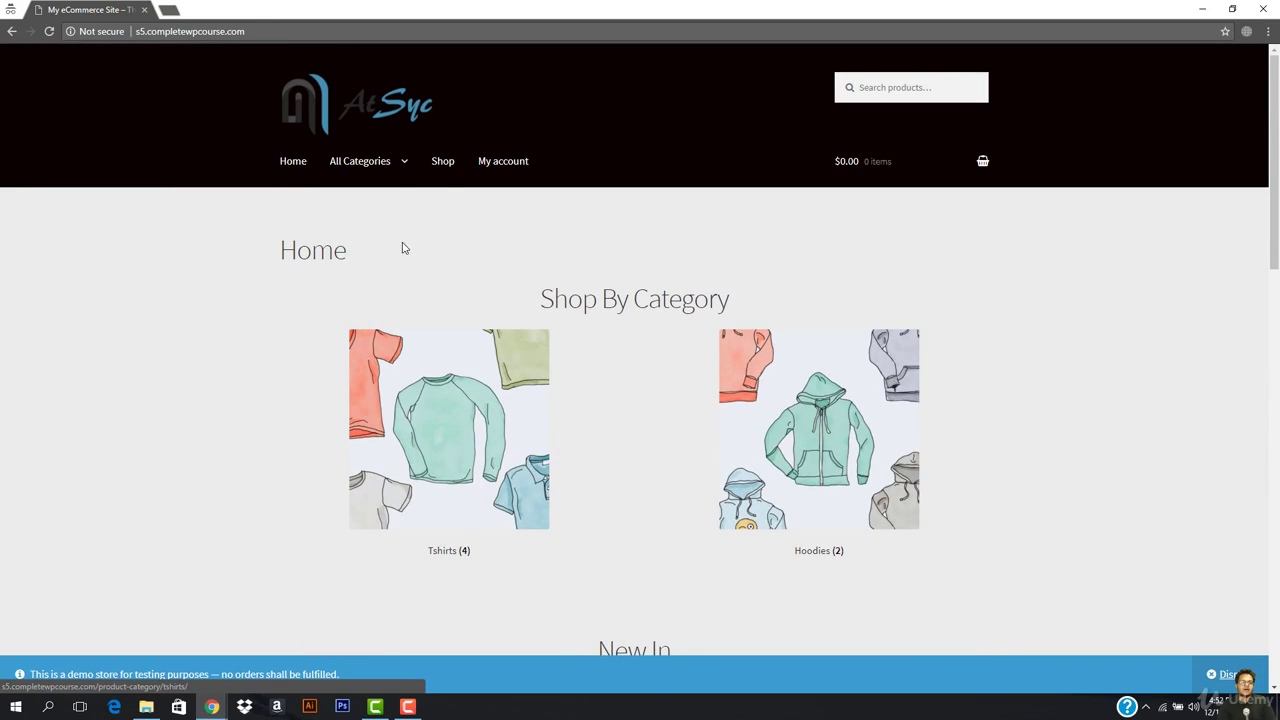
pyautogui.moveTo(368, 184)
pyautogui.scroll(-12, 841, 260)
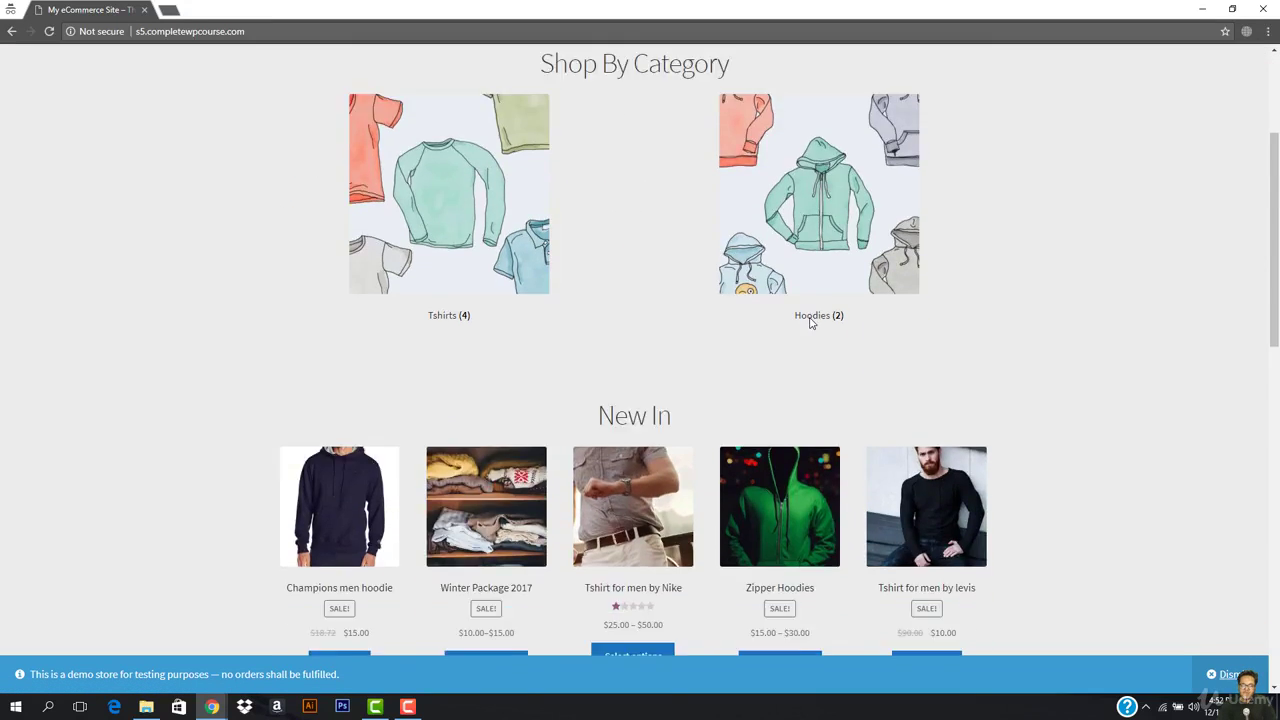